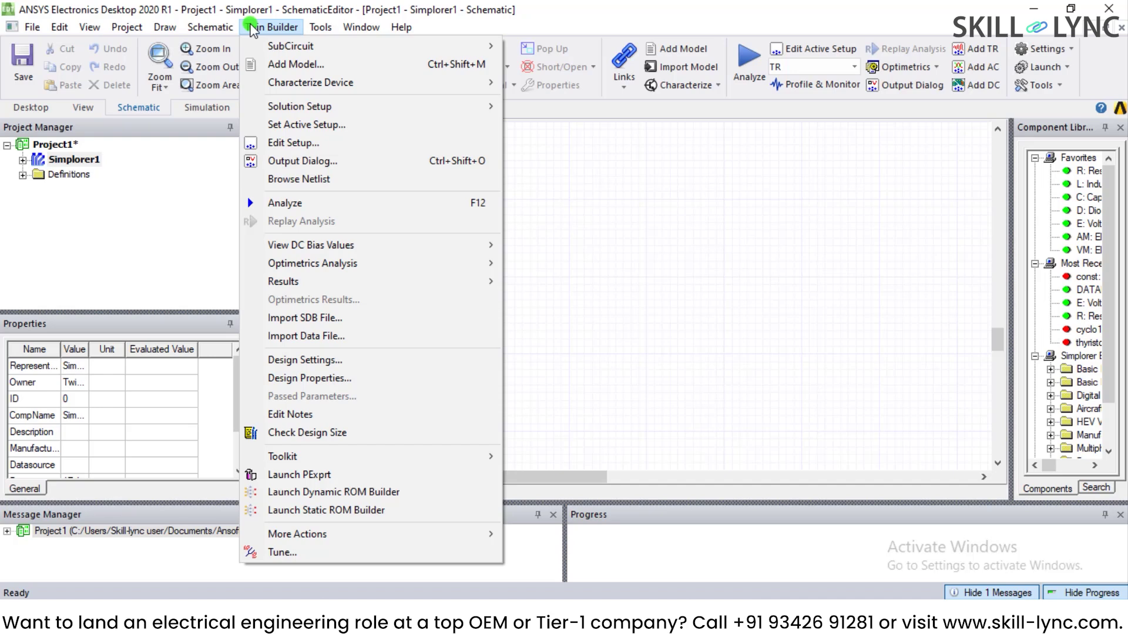
drag(229, 19, 301, 40)
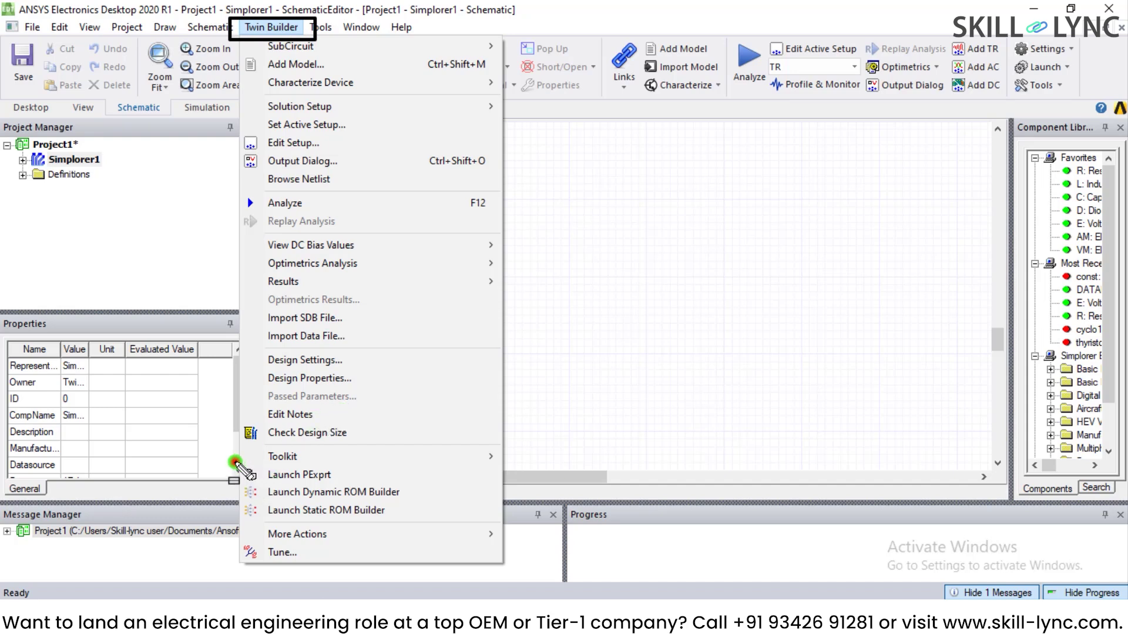
mouse_move(234, 461)
mouse_down()
mouse_move(320, 502)
mouse_move(485, 489)
mouse_up()
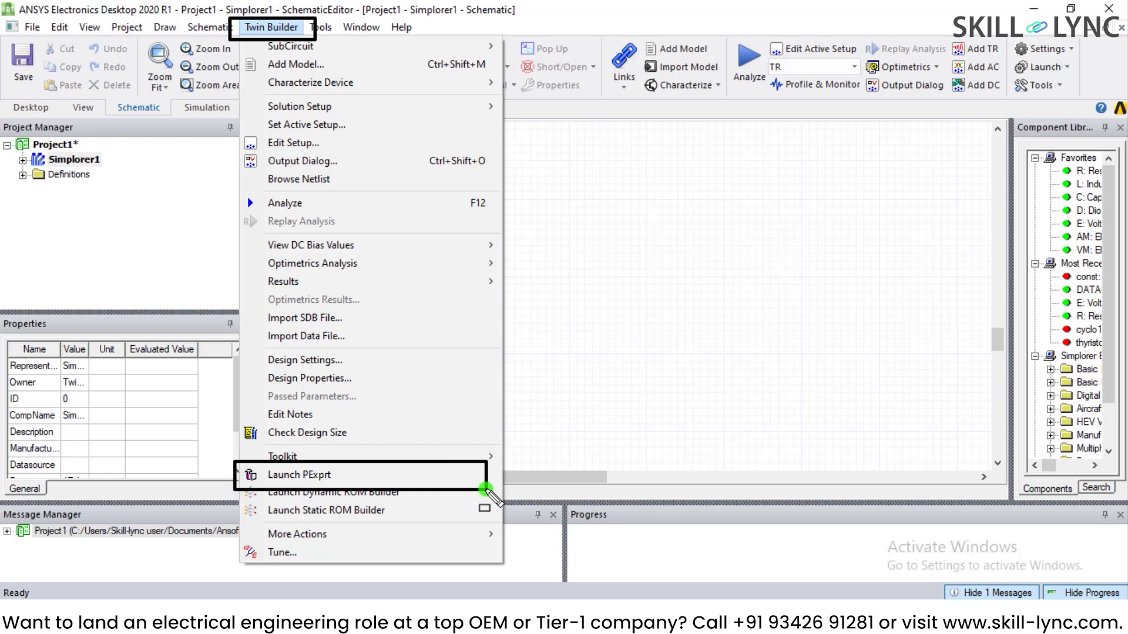
key(Escape)
- Launch PExprt from Twin Builder and choose to create a new design
click(264, 27)
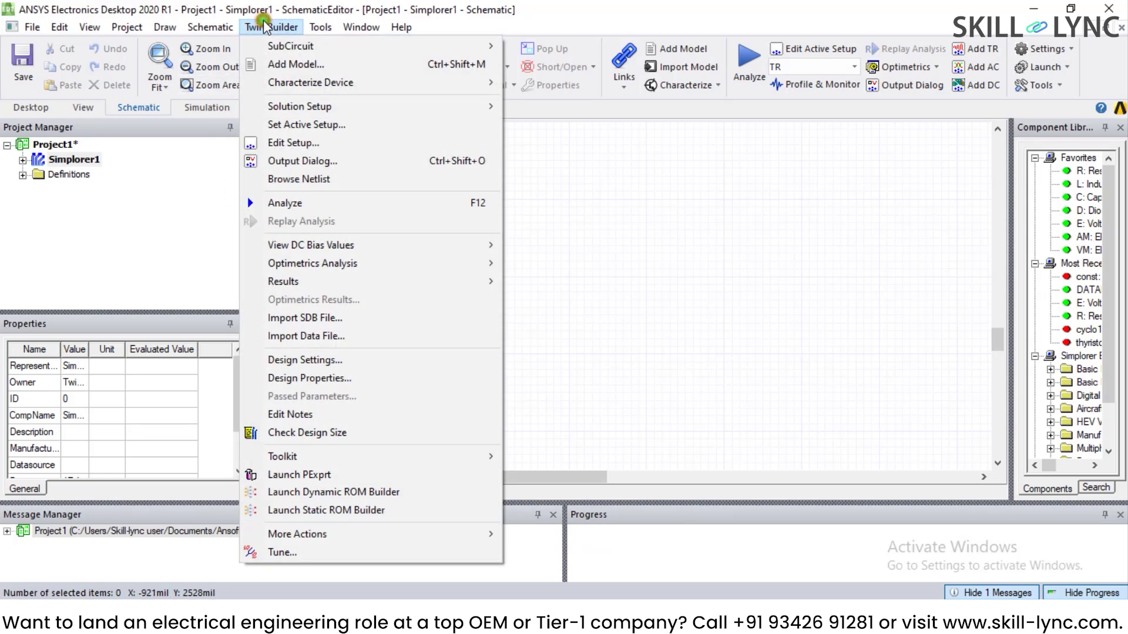
mouse_move(356, 461)
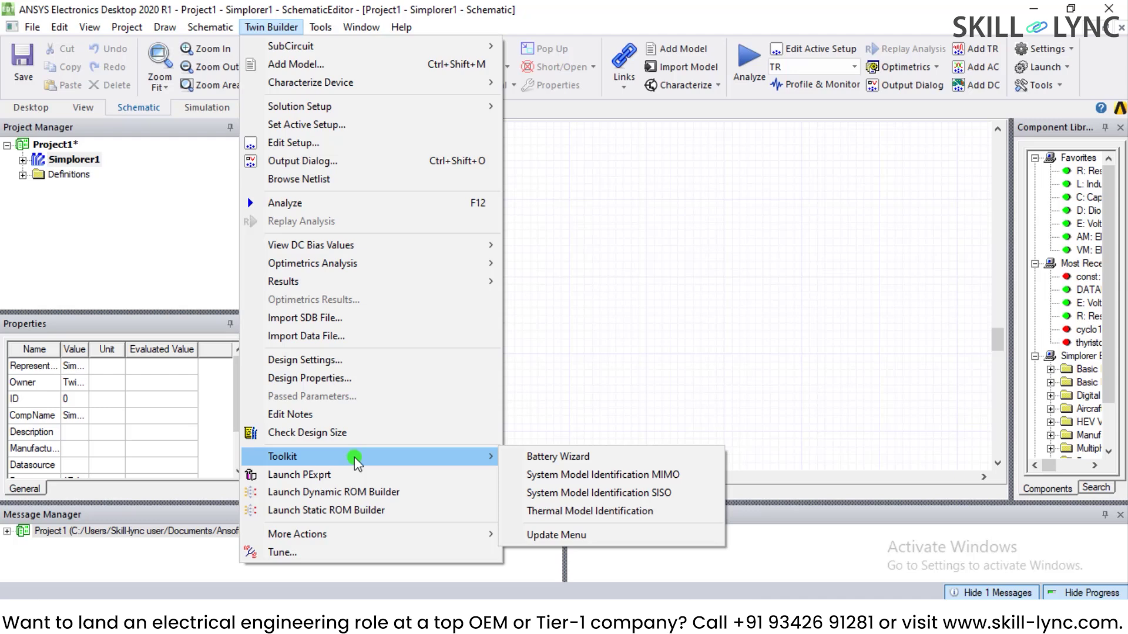
click(417, 477)
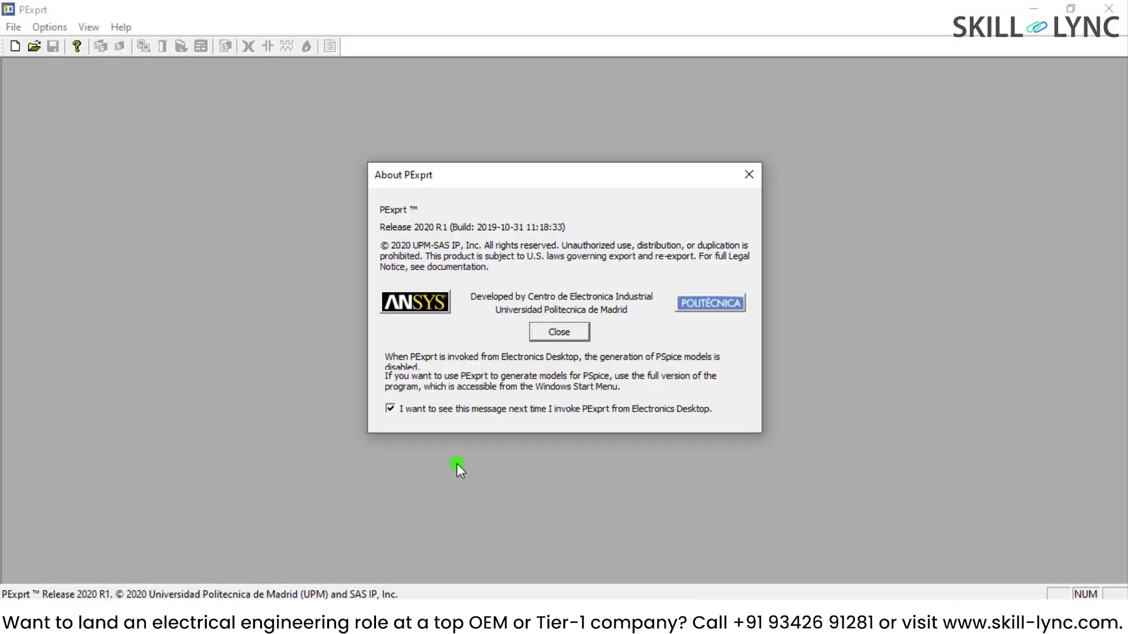
click(565, 332)
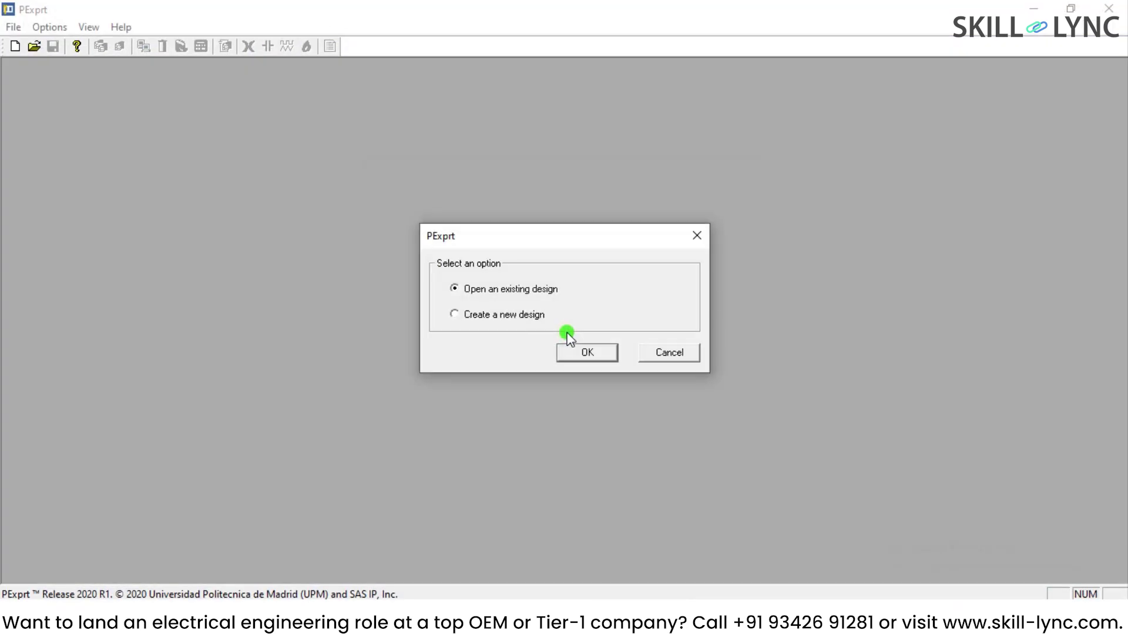
click(532, 320)
click(594, 353)
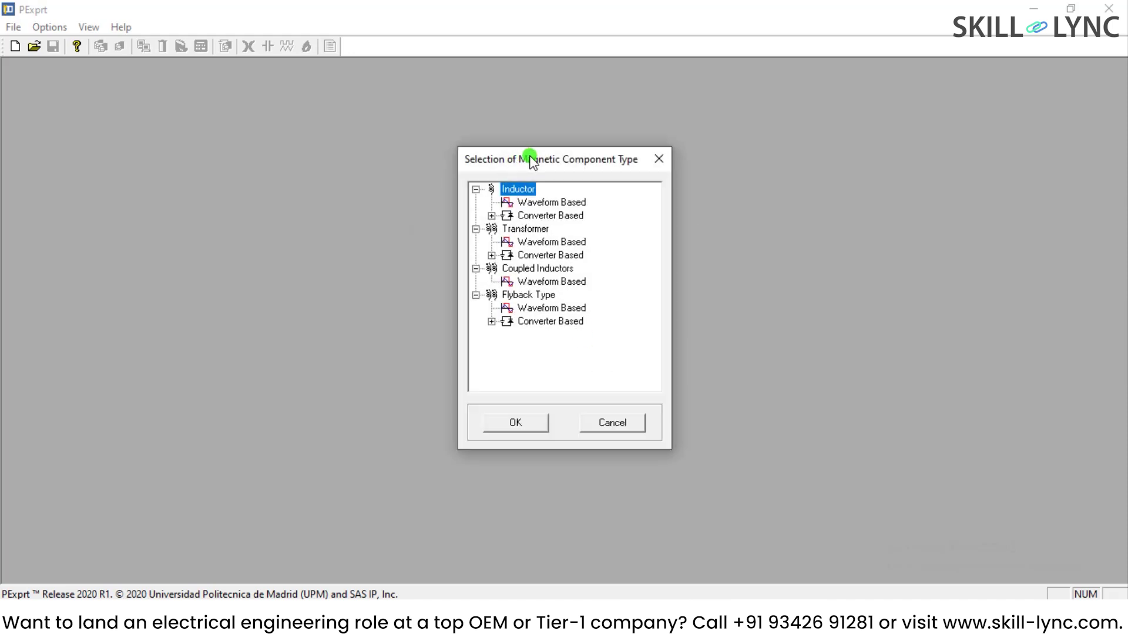
- Look through the inductor component types, including the converter-based ones, and create a waveform-based inductor design
drag(532, 161, 457, 94)
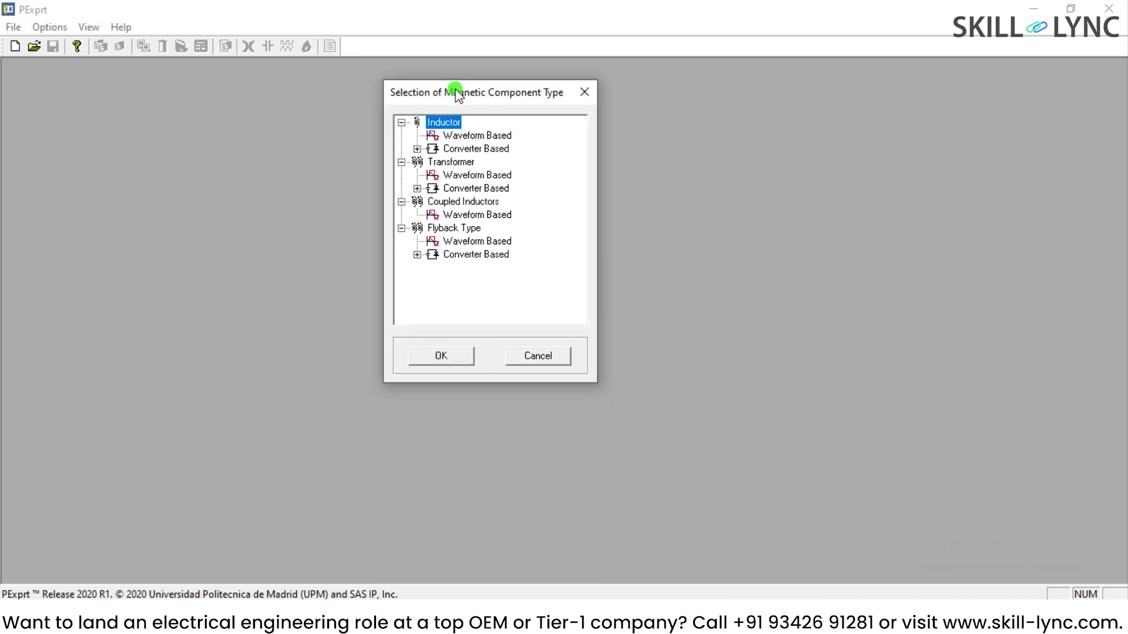
click(477, 136)
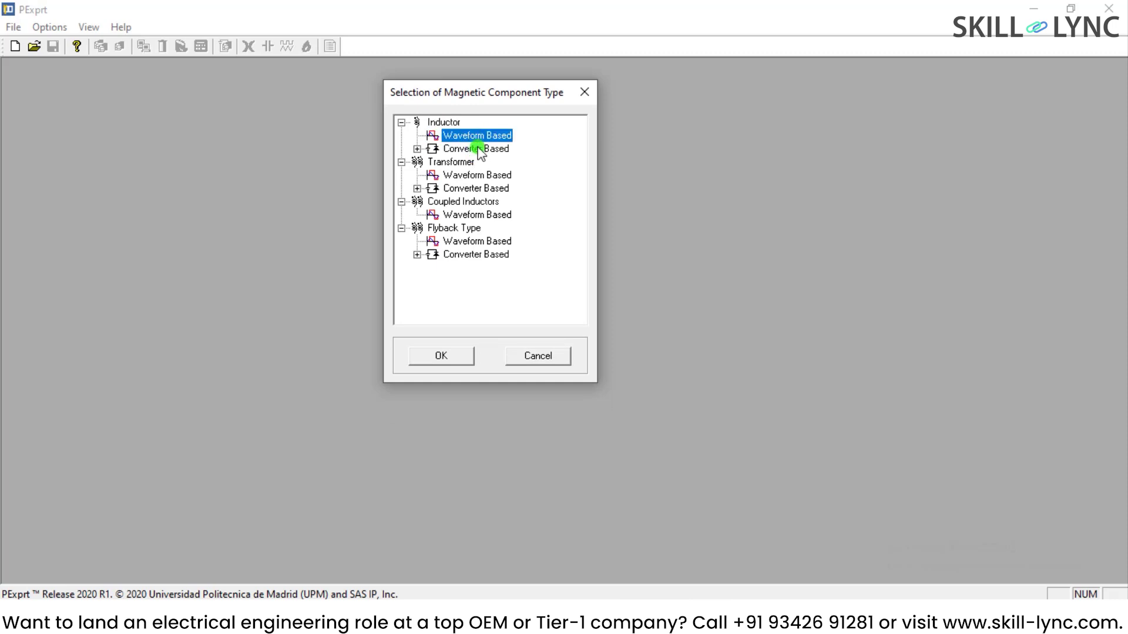
click(478, 148)
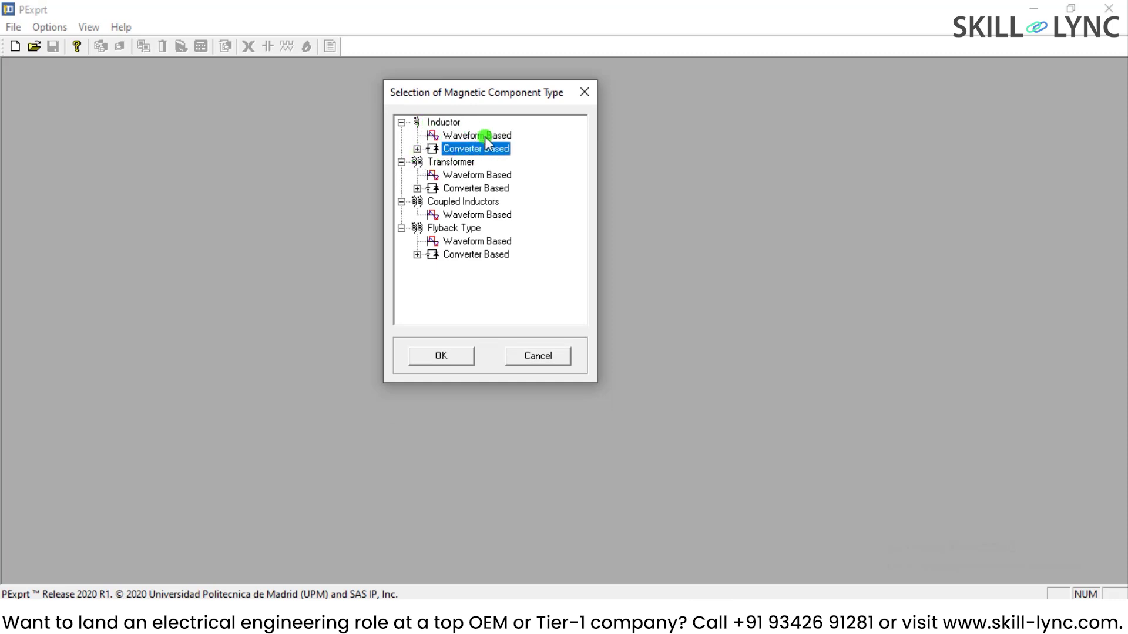
click(417, 149)
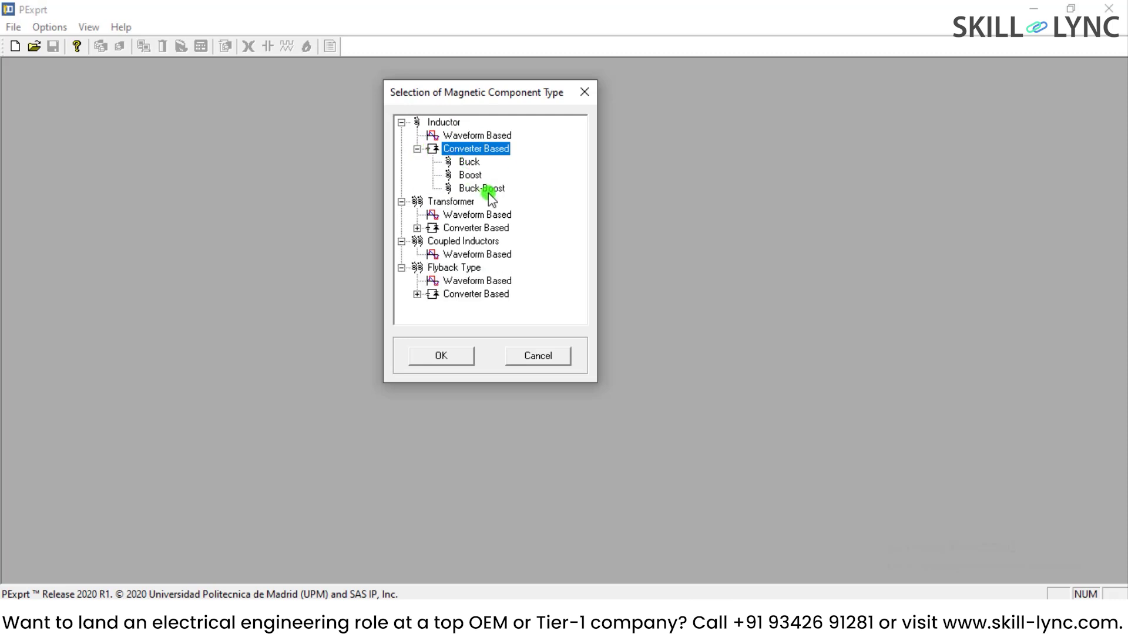
click(433, 123)
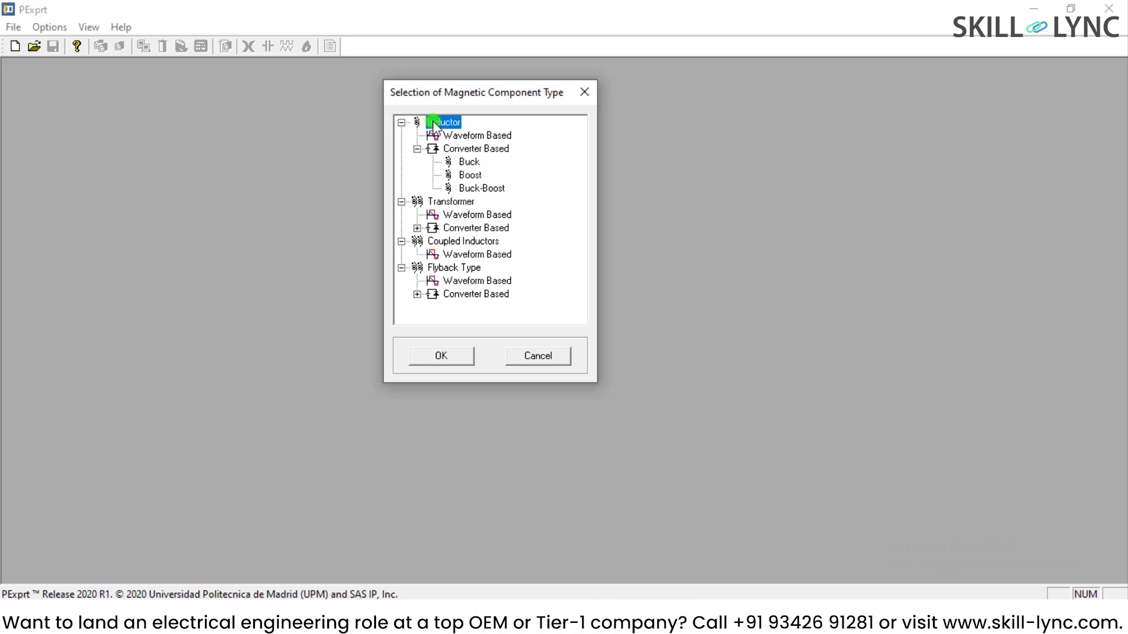
click(446, 356)
click(449, 124)
click(452, 357)
click(453, 136)
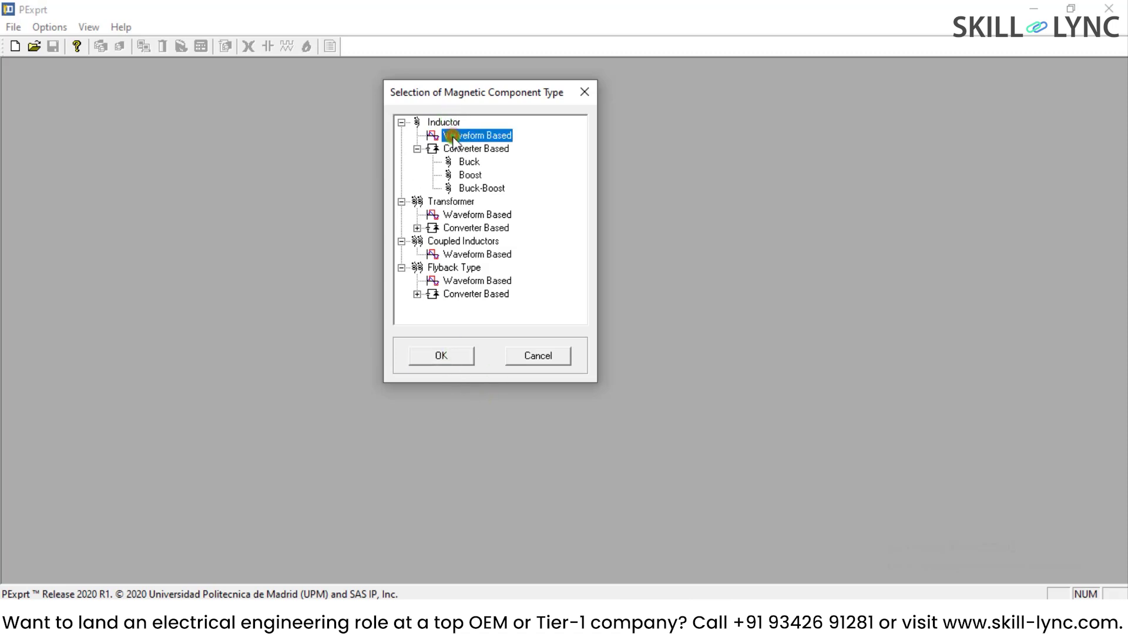
click(442, 356)
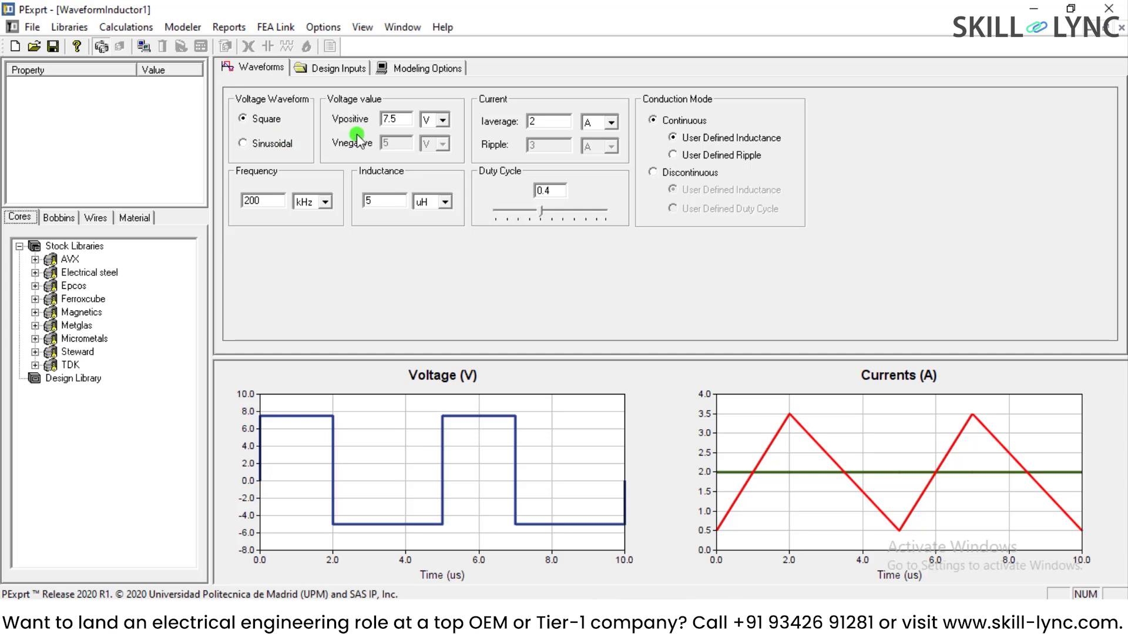
- Set the positive value of the square voltage waveform to 50 V
double_click(401, 122)
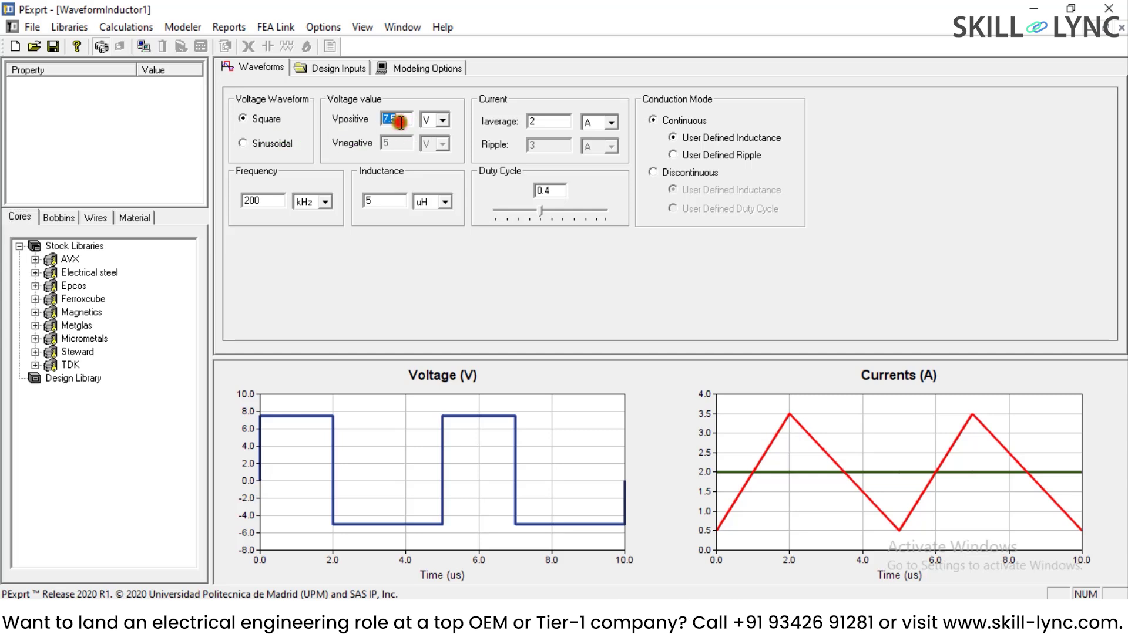
text(50)
key(Tab)
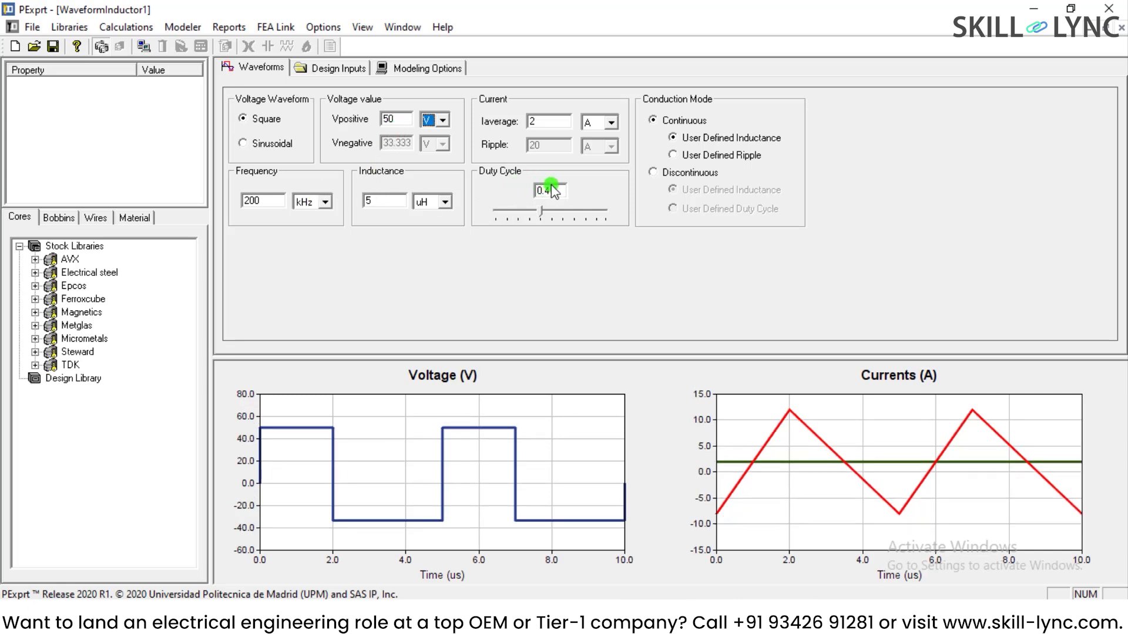
- Change the continuous conduction mode to User Defined Ripple and set the current ripple to 1 A
click(700, 158)
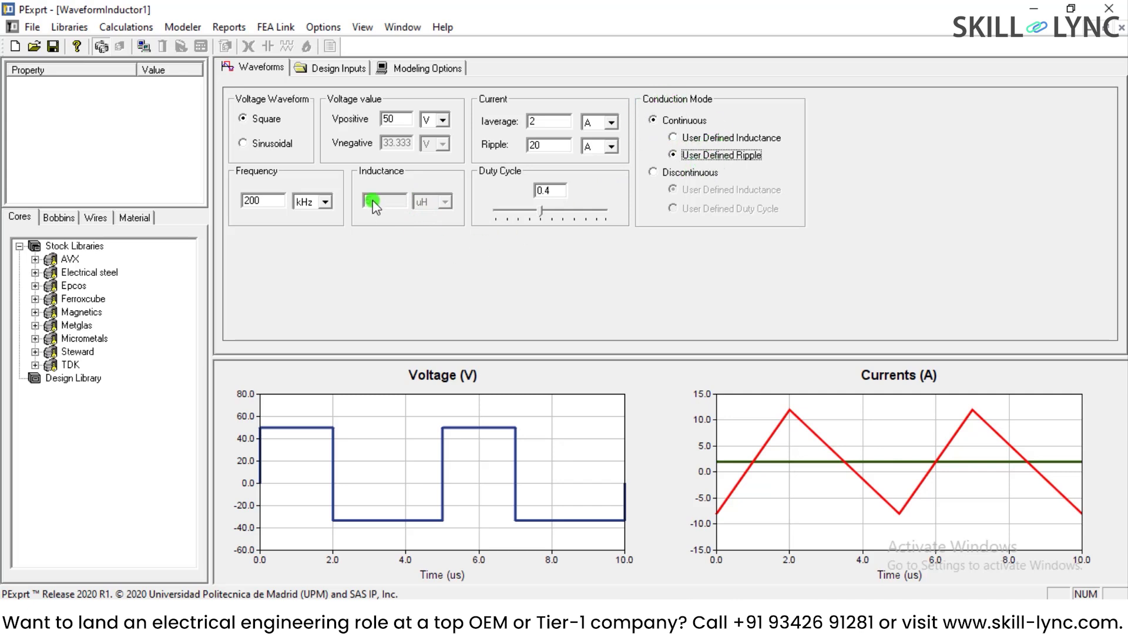
click(545, 145)
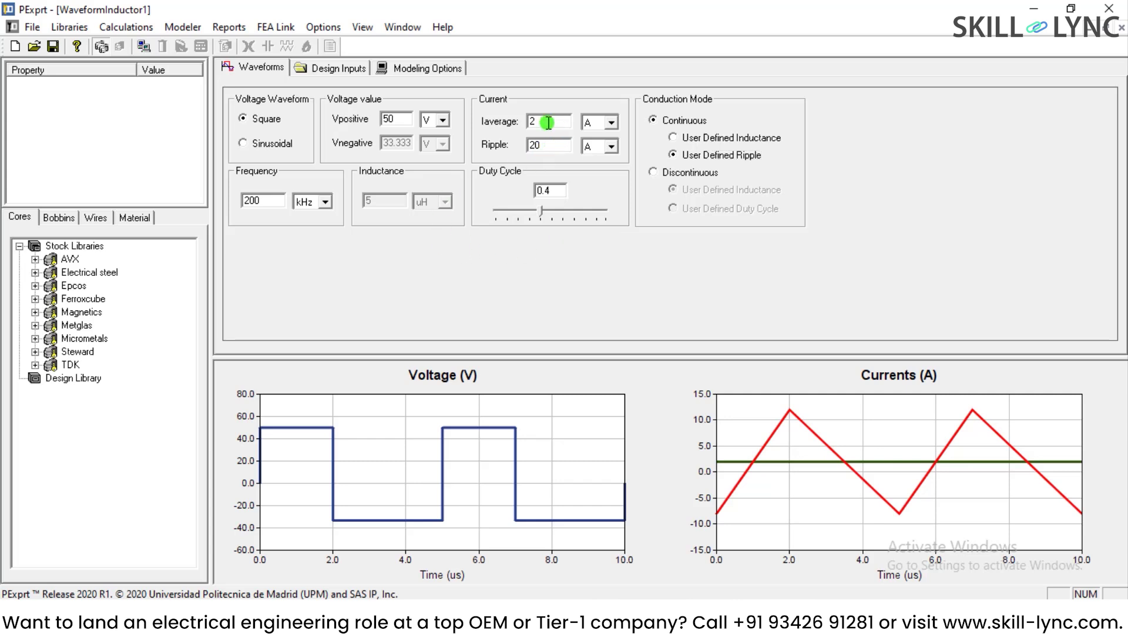
double_click(547, 142)
text(2)
key(BackSpace)
text(1)
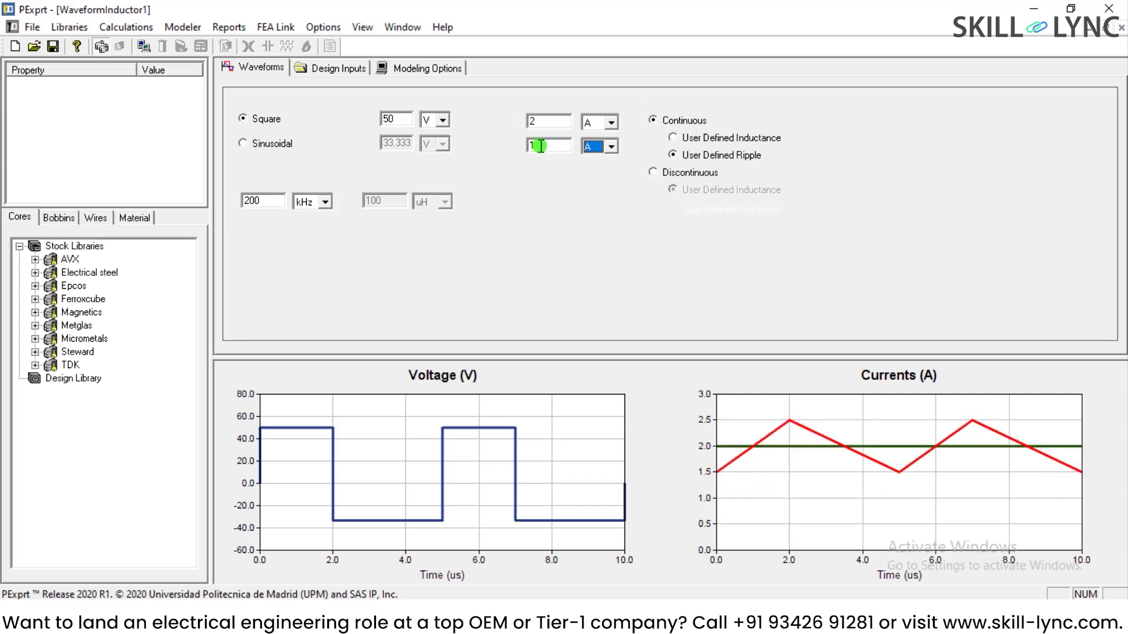
key(Tab)
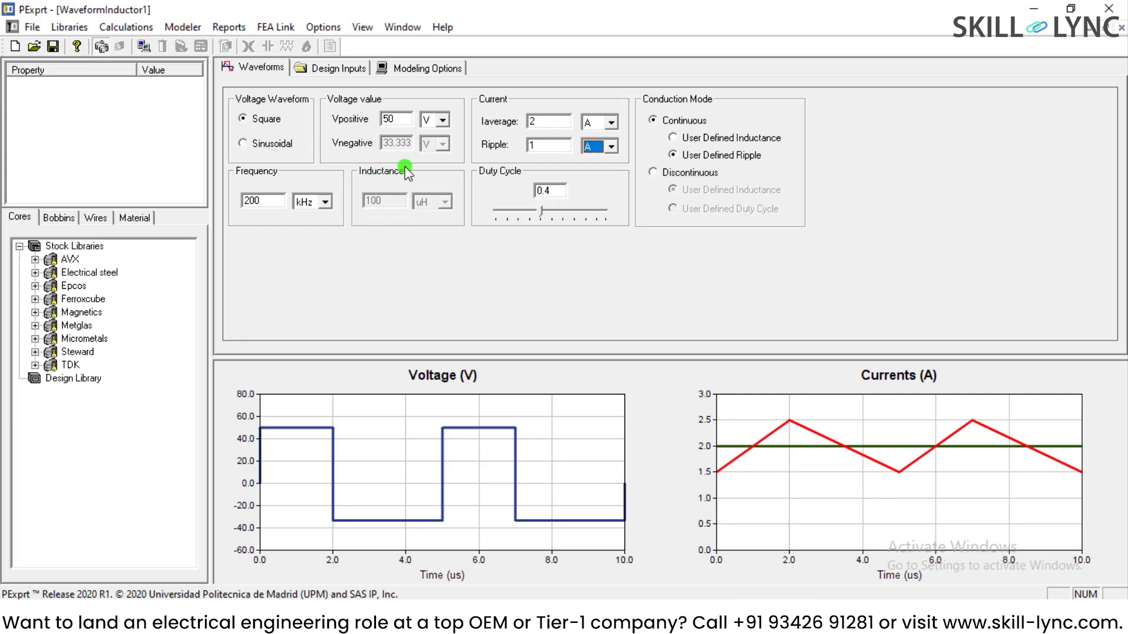
- Switch to User Defined Inductance and vary the duty cycle to 0.22, 0.12 and finally 0.92, comparing the voltage and current waveforms
click(703, 138)
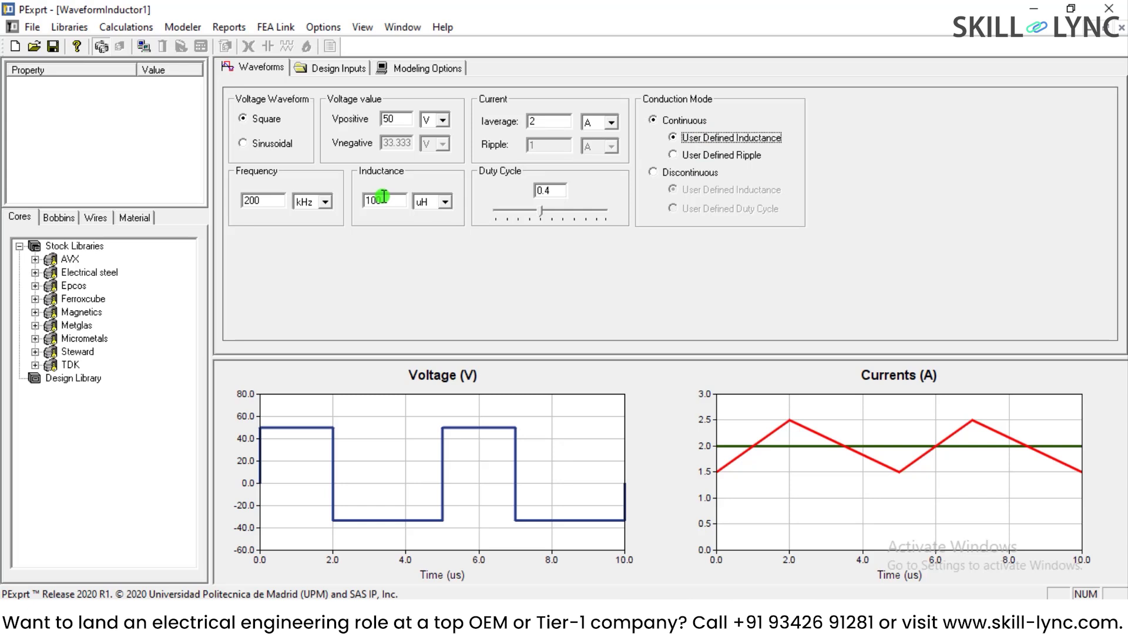
click(539, 210)
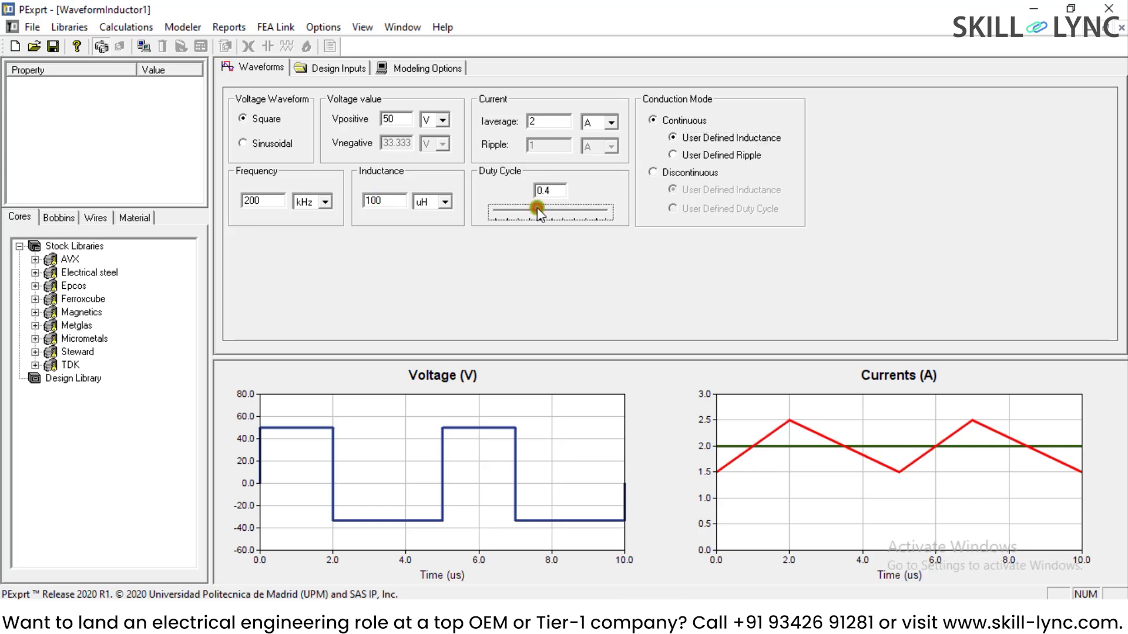
drag(539, 212, 519, 215)
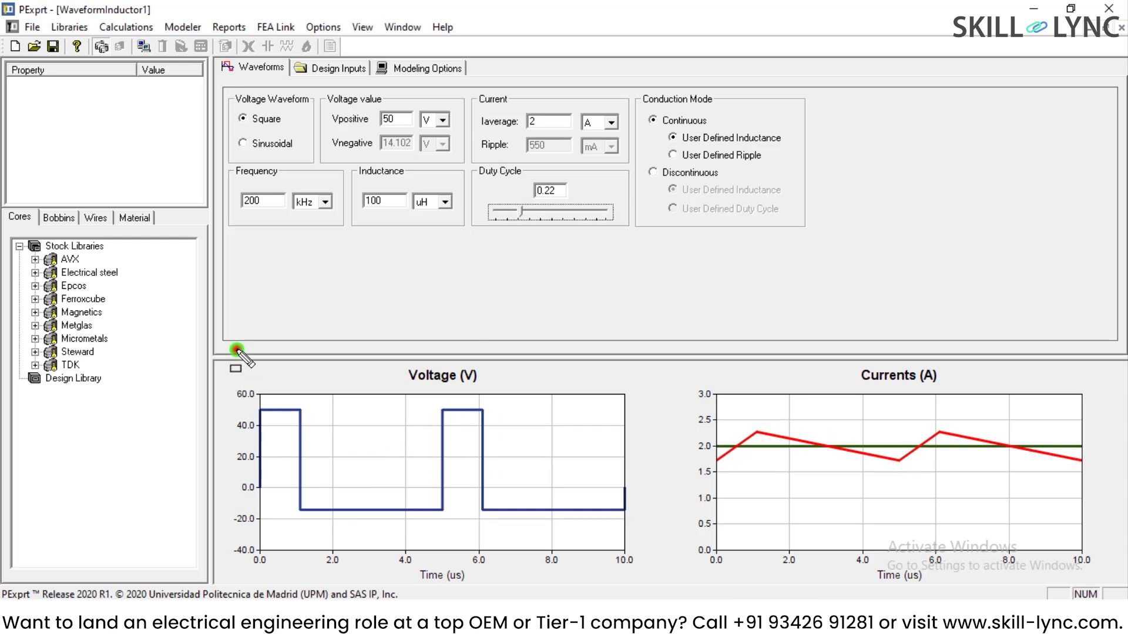
mouse_move(237, 350)
mouse_down()
mouse_move(698, 438)
mouse_move(1027, 516)
mouse_move(1082, 573)
mouse_move(1102, 568)
mouse_up()
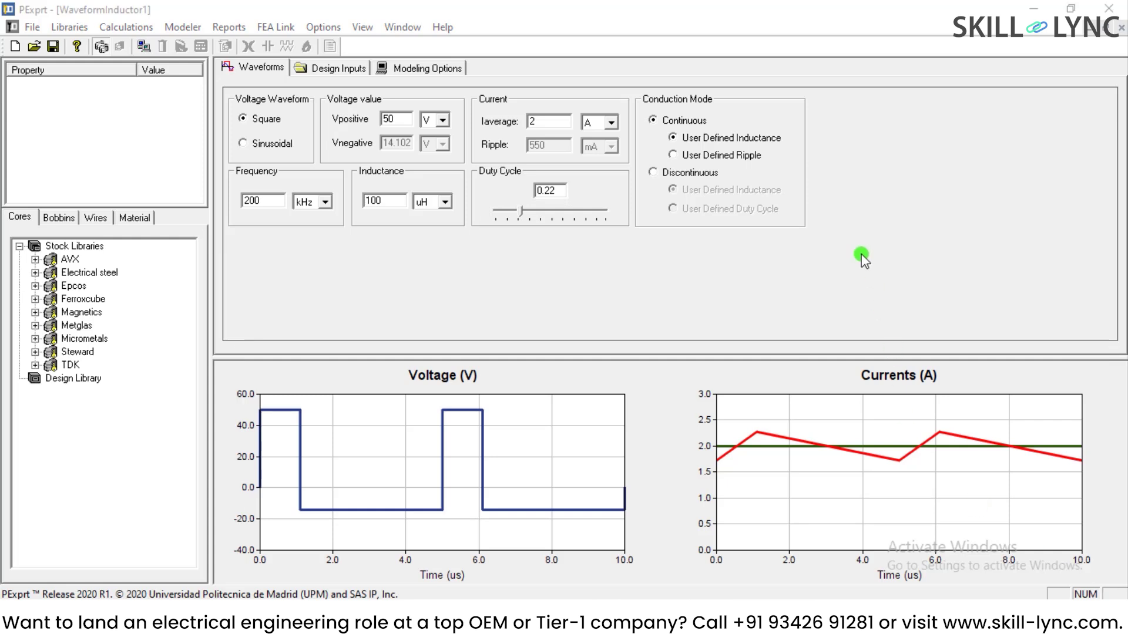
drag(515, 213, 508, 213)
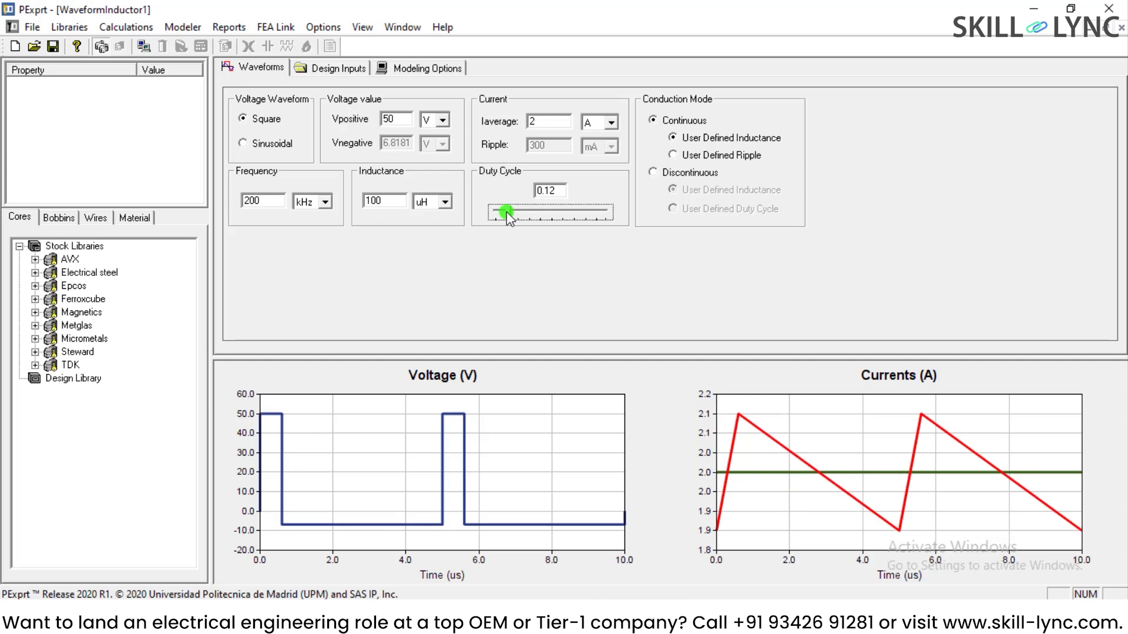
drag(506, 213, 598, 216)
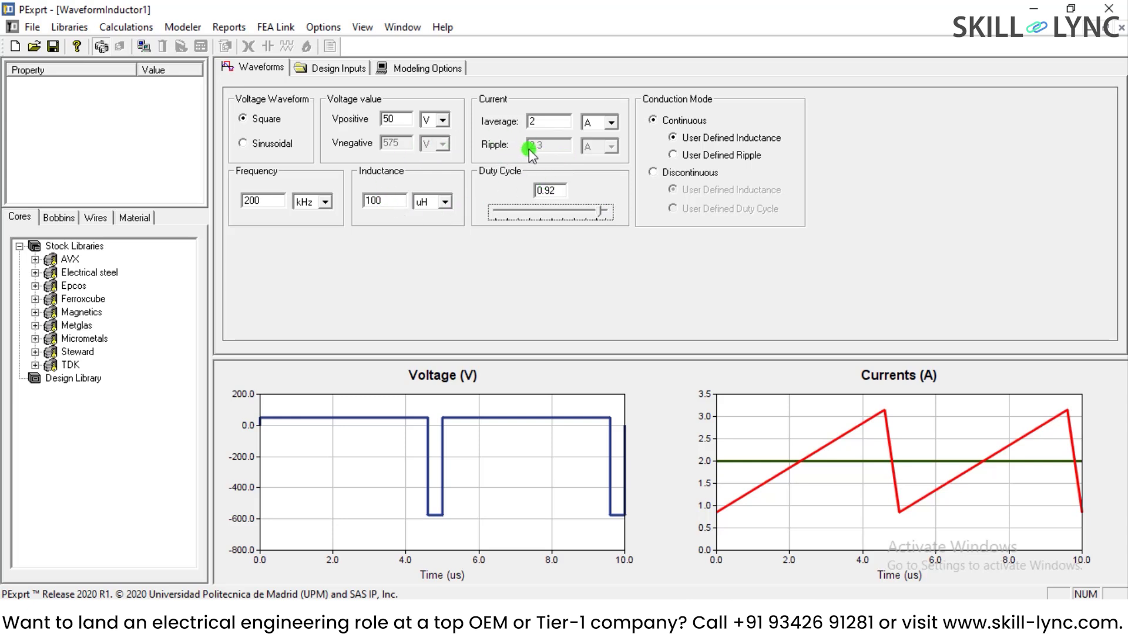
- Return to User Defined Ripple and set the current ripple to 1 A for the 0.92 duty cycle
click(673, 155)
drag(549, 145, 513, 146)
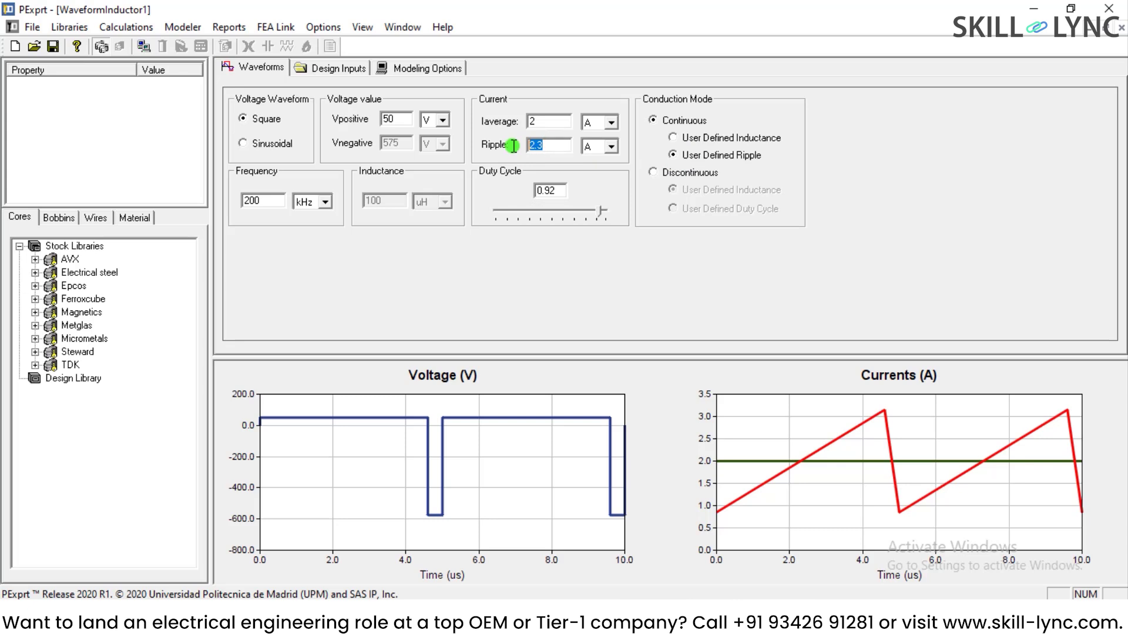
text(1)
key(Tab)
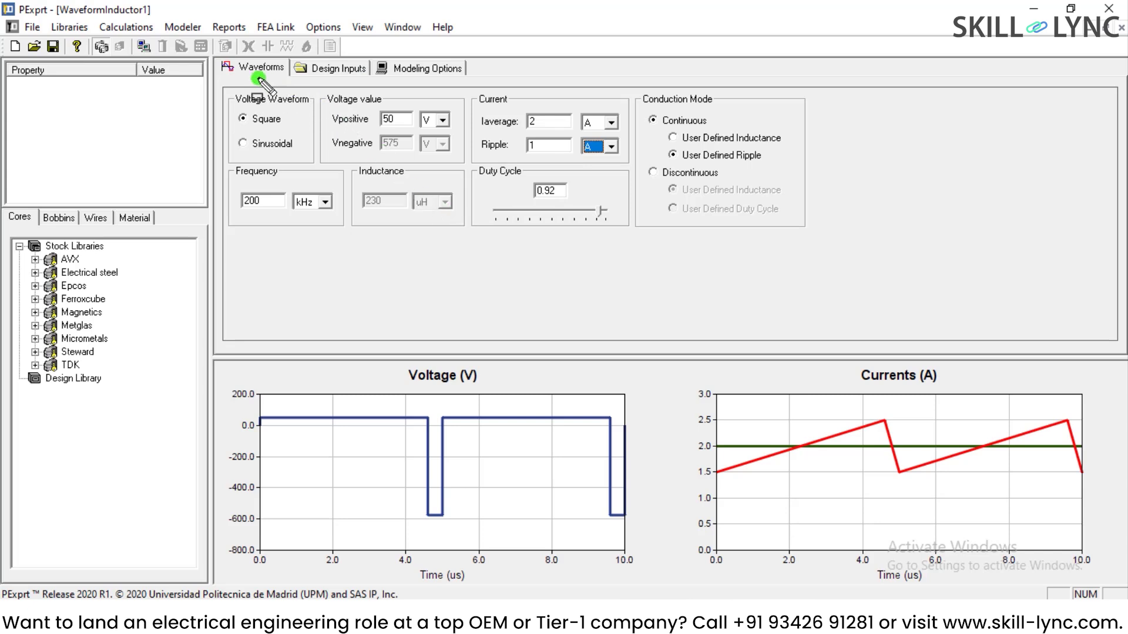
- Review the inductor's design inputs, its modeling options and the available calculation commands
mouse_move(212, 52)
mouse_down()
mouse_move(395, 94)
mouse_move(490, 88)
mouse_up()
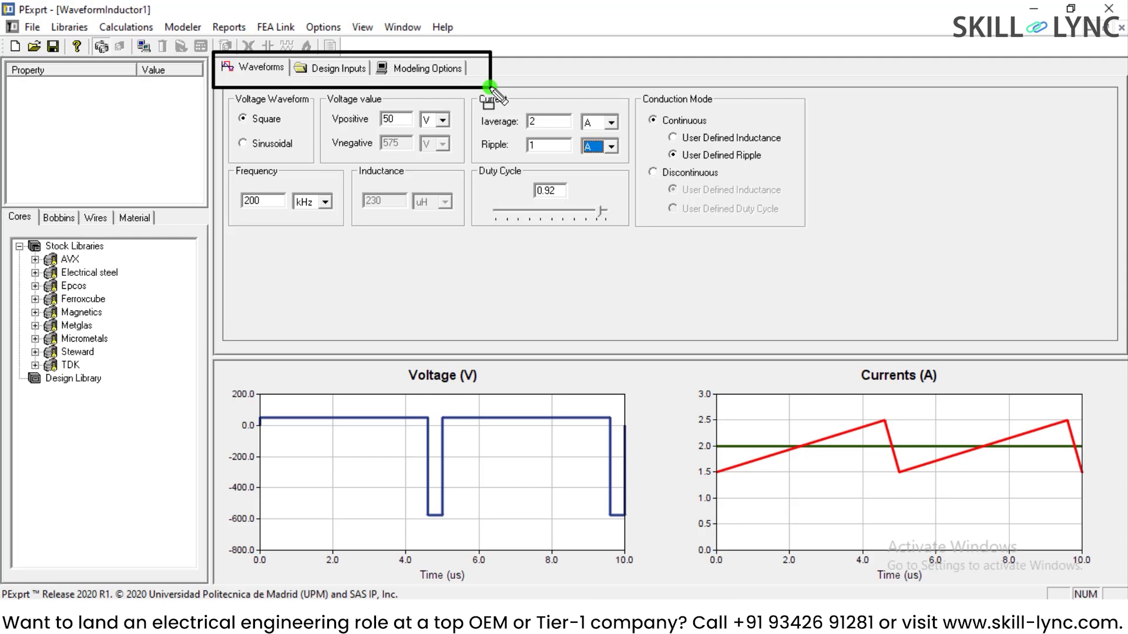
click(339, 69)
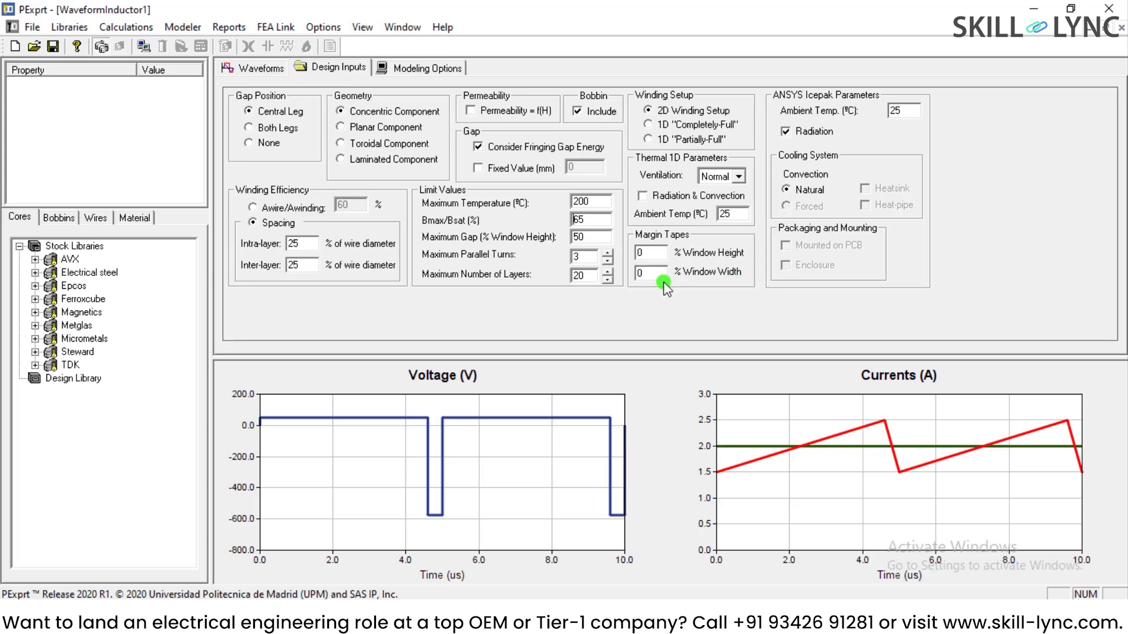
click(429, 69)
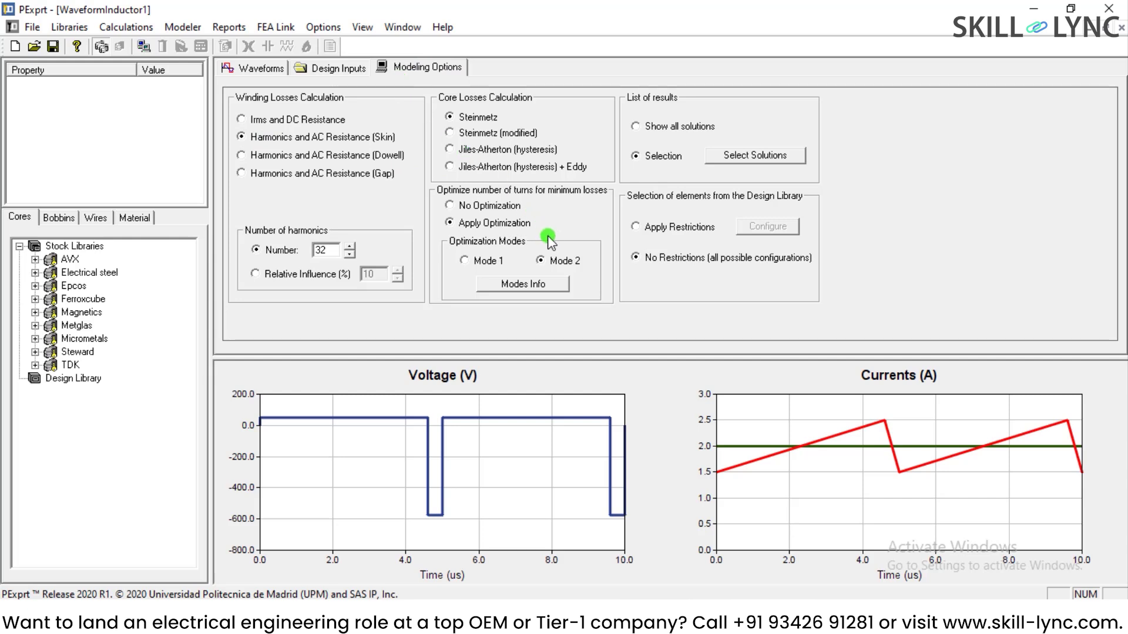
click(126, 28)
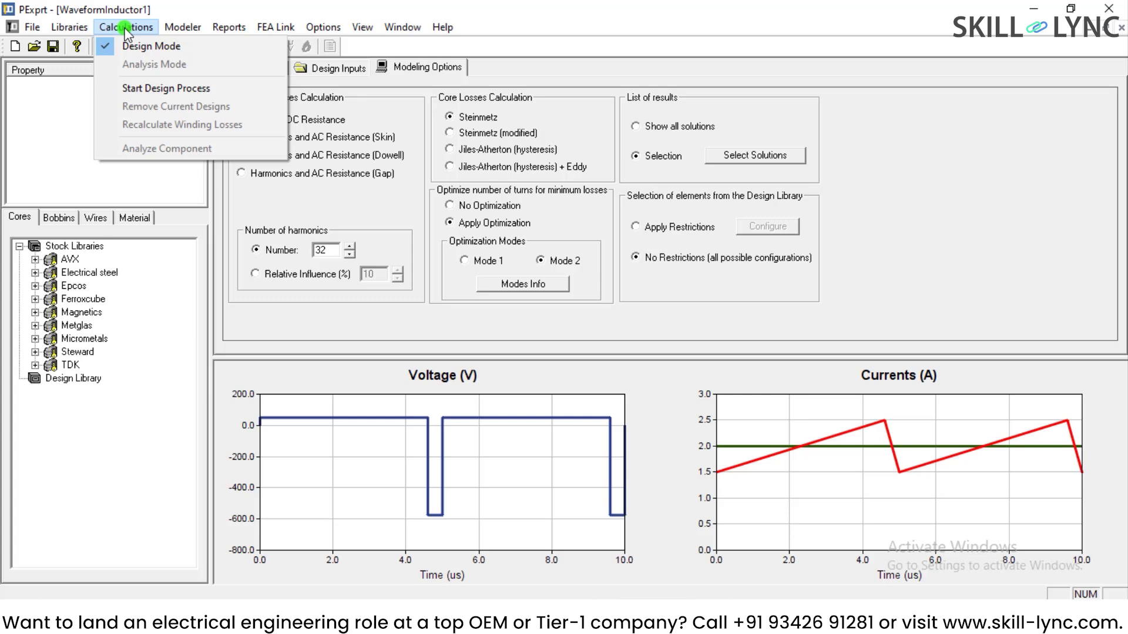
click(126, 27)
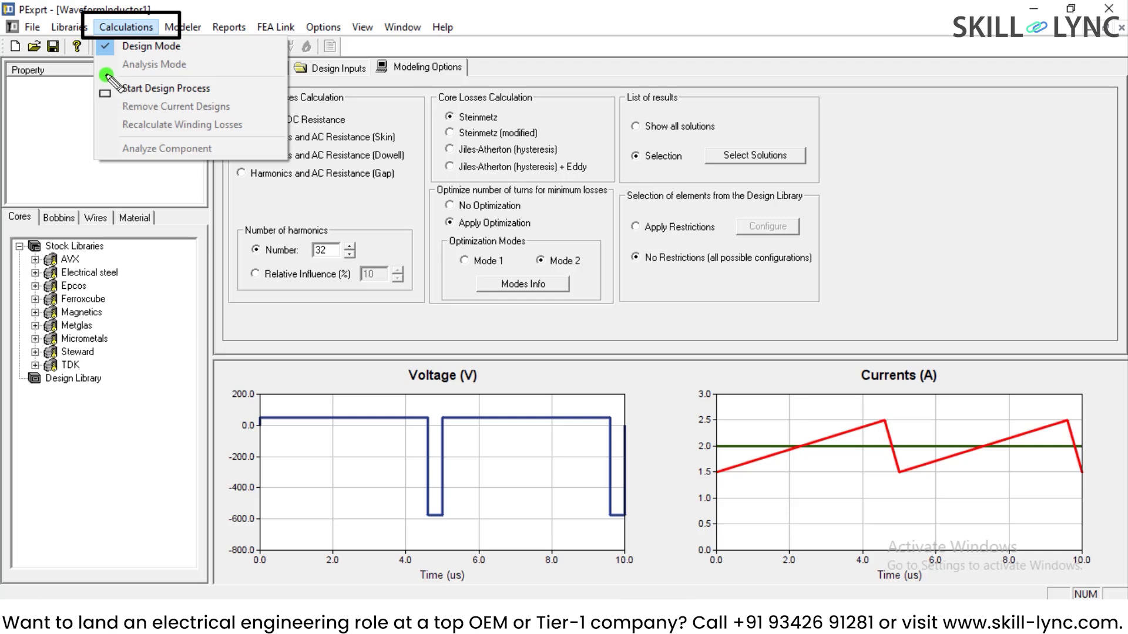
click(255, 103)
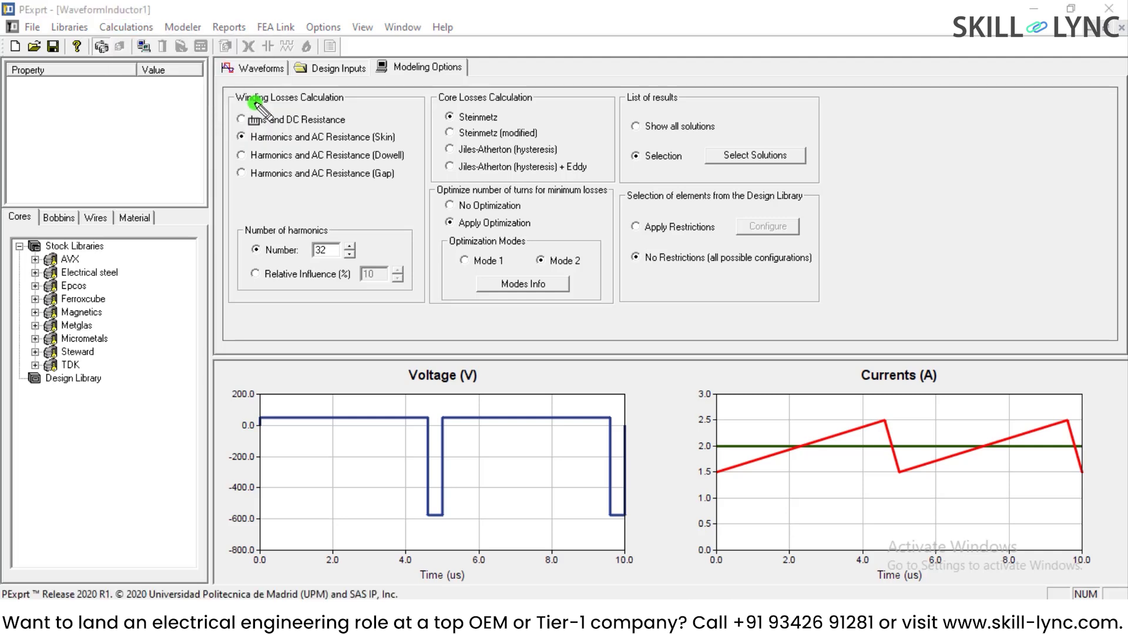
- Close the waveform-based inductor design without saving it
click(14, 47)
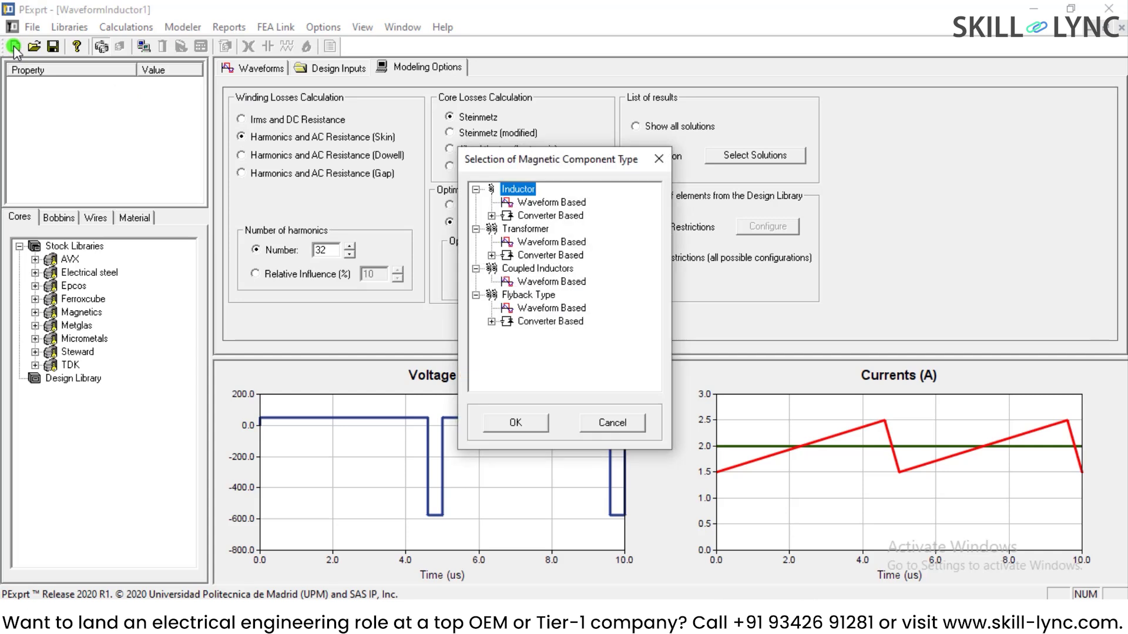
click(621, 423)
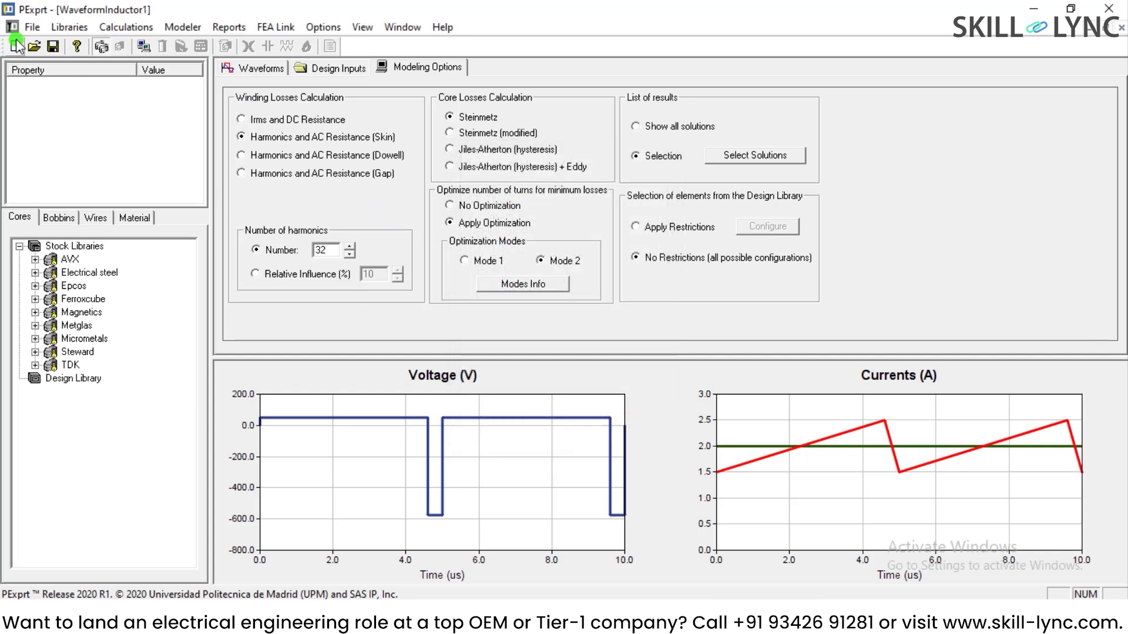
click(32, 27)
click(56, 84)
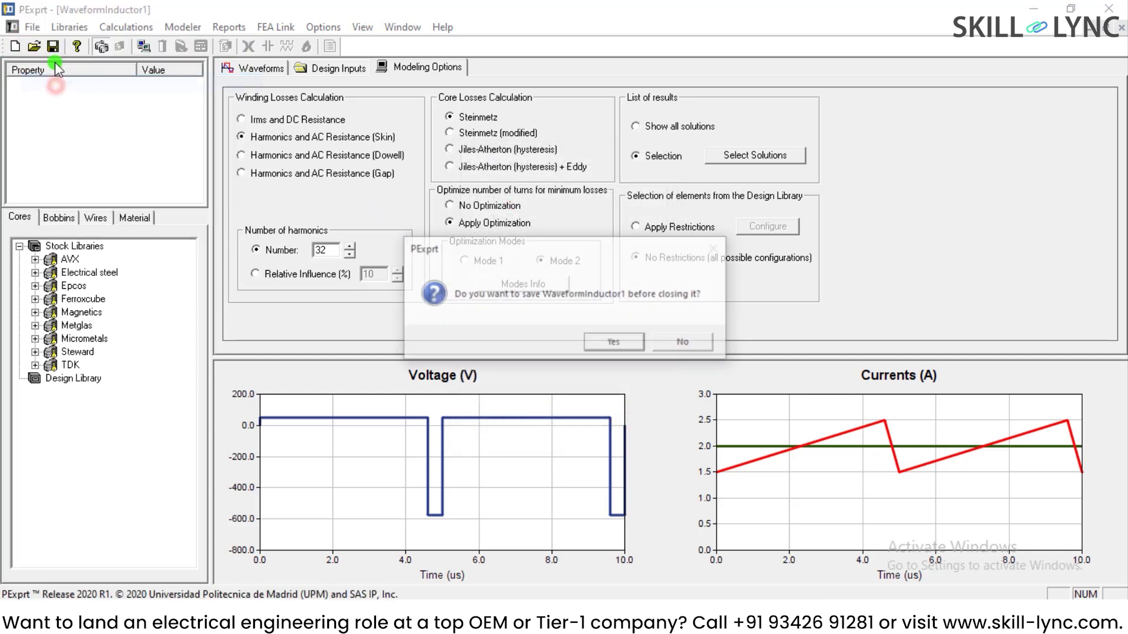
click(682, 341)
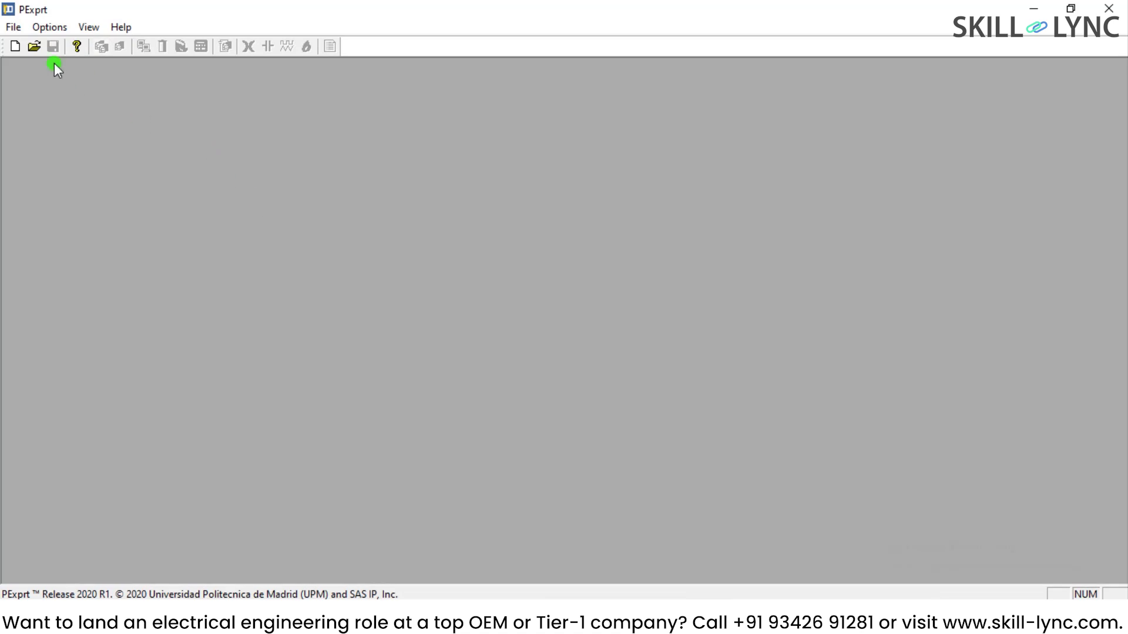
- Create a new converter-based transformer design of the Full-Bridge type
click(13, 27)
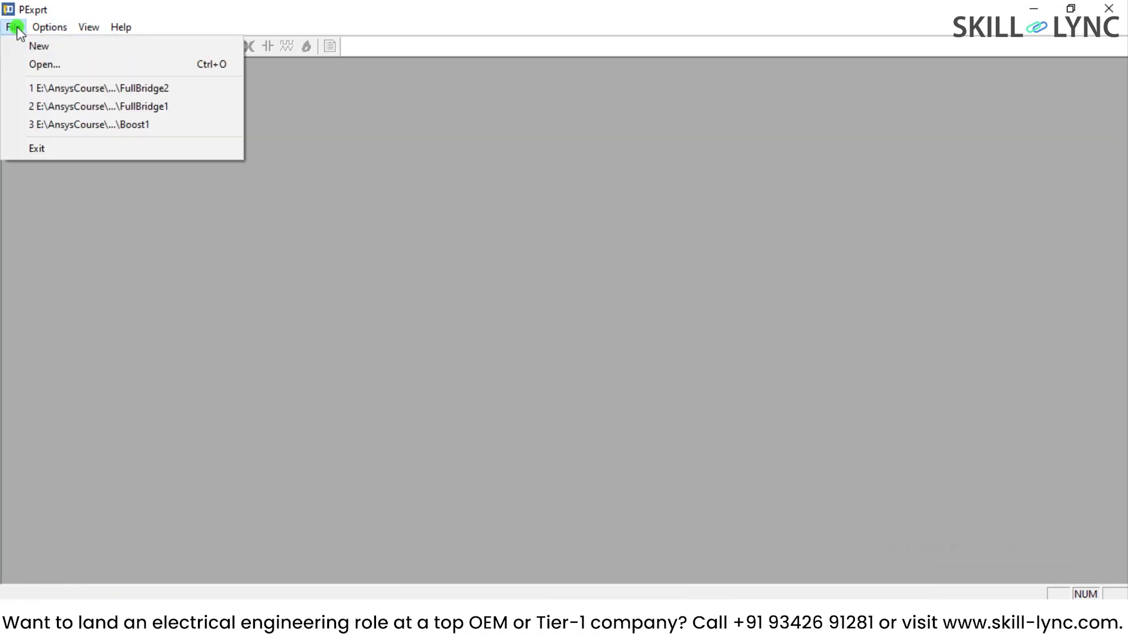
click(23, 46)
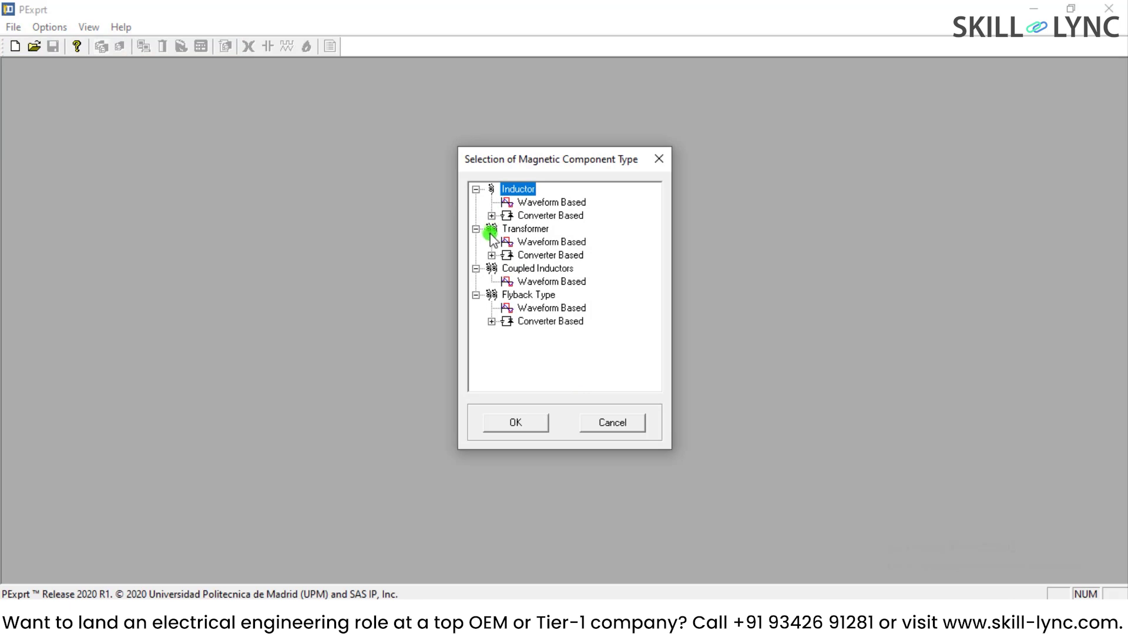
click(492, 256)
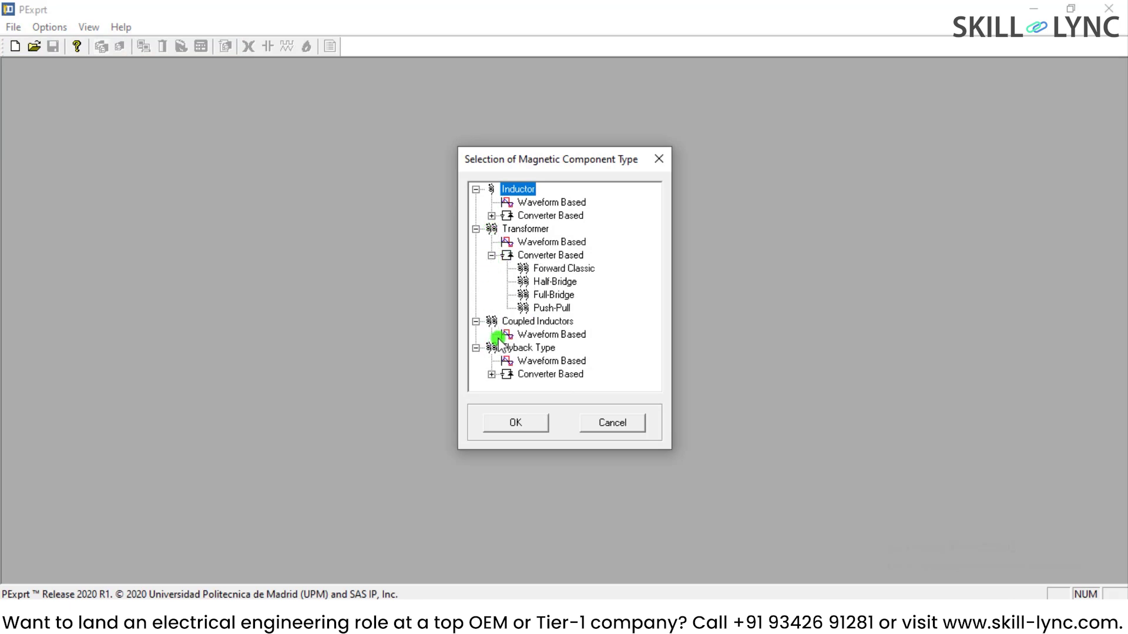
click(491, 375)
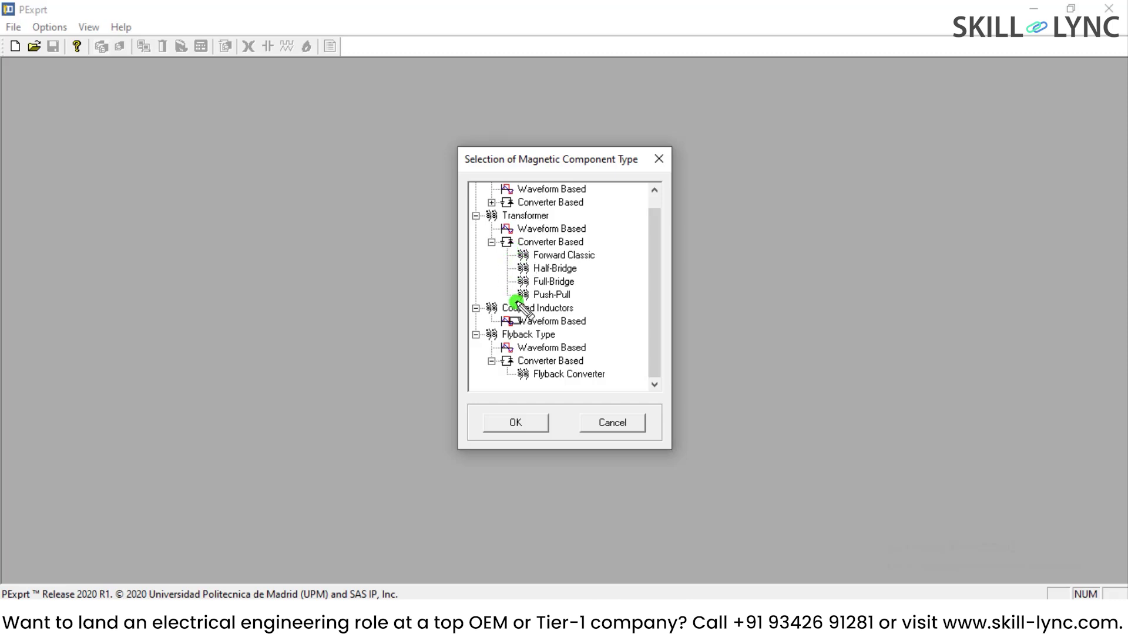
mouse_move(517, 301)
mouse_down()
mouse_move(504, 273)
mouse_move(588, 292)
mouse_up()
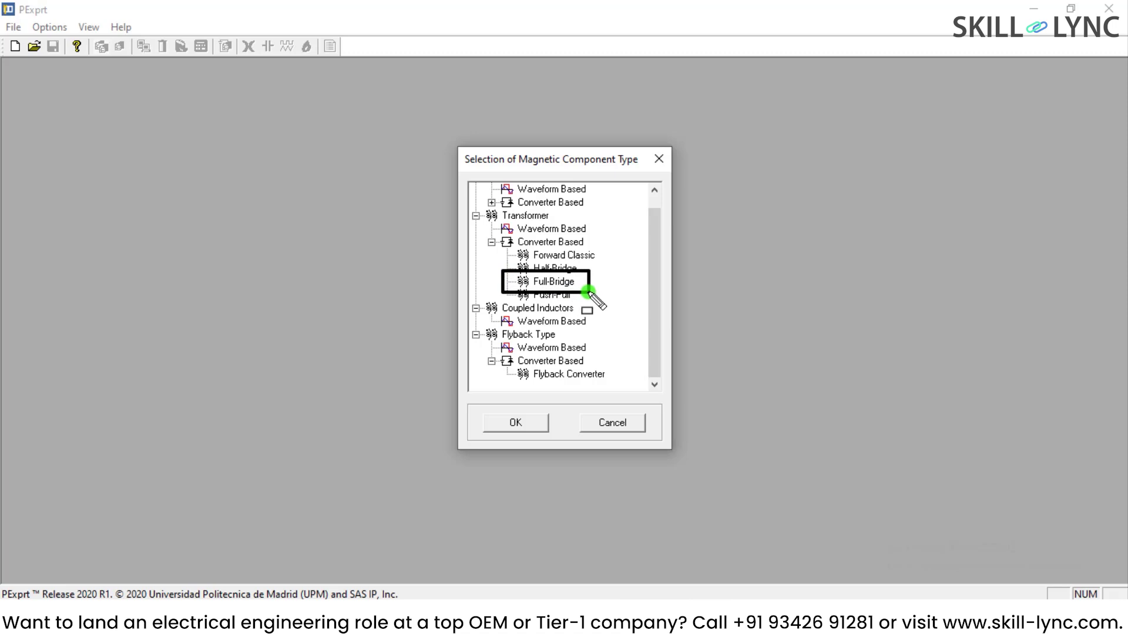
click(555, 282)
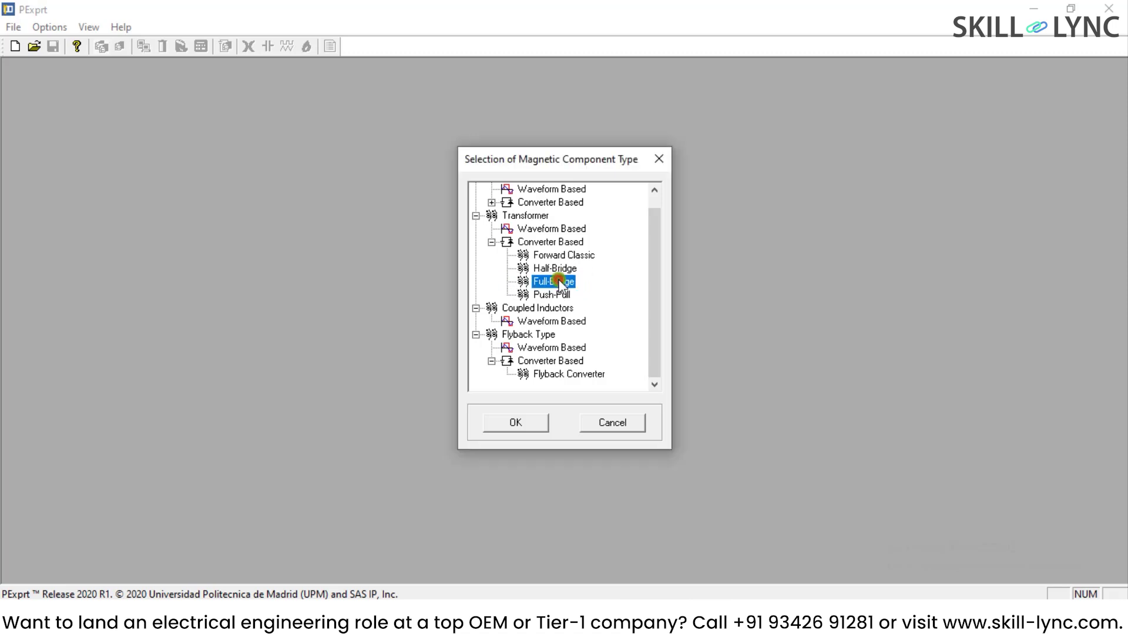
click(517, 422)
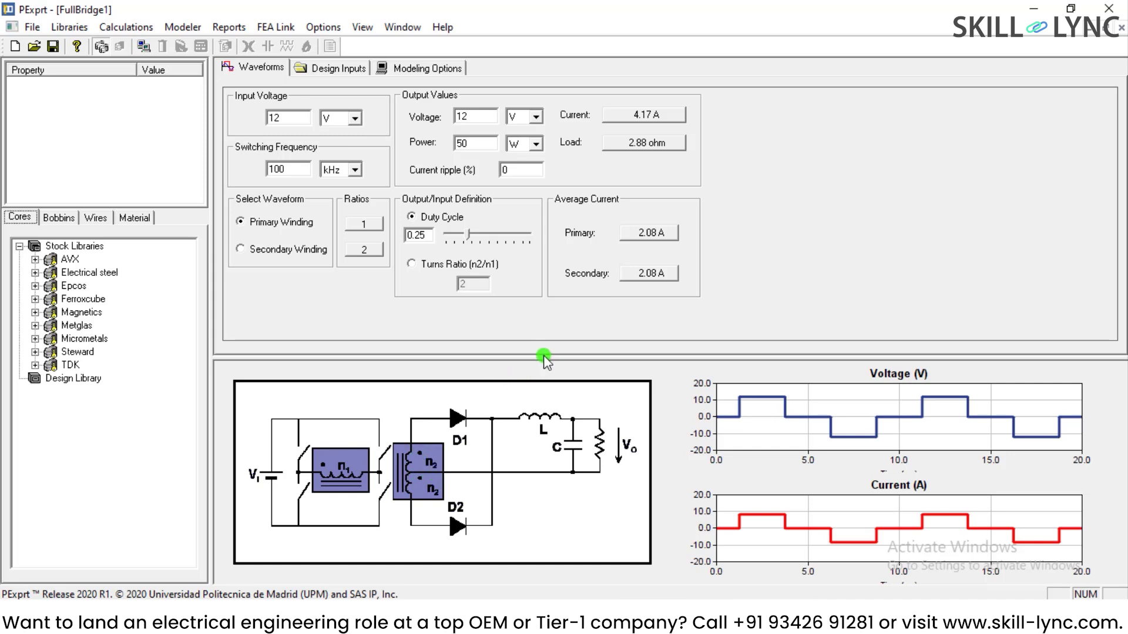
- Try duty cycles of 0.35 and 0.33 for the full-bridge transformer and observe their effect on the waveforms
drag(543, 355, 540, 316)
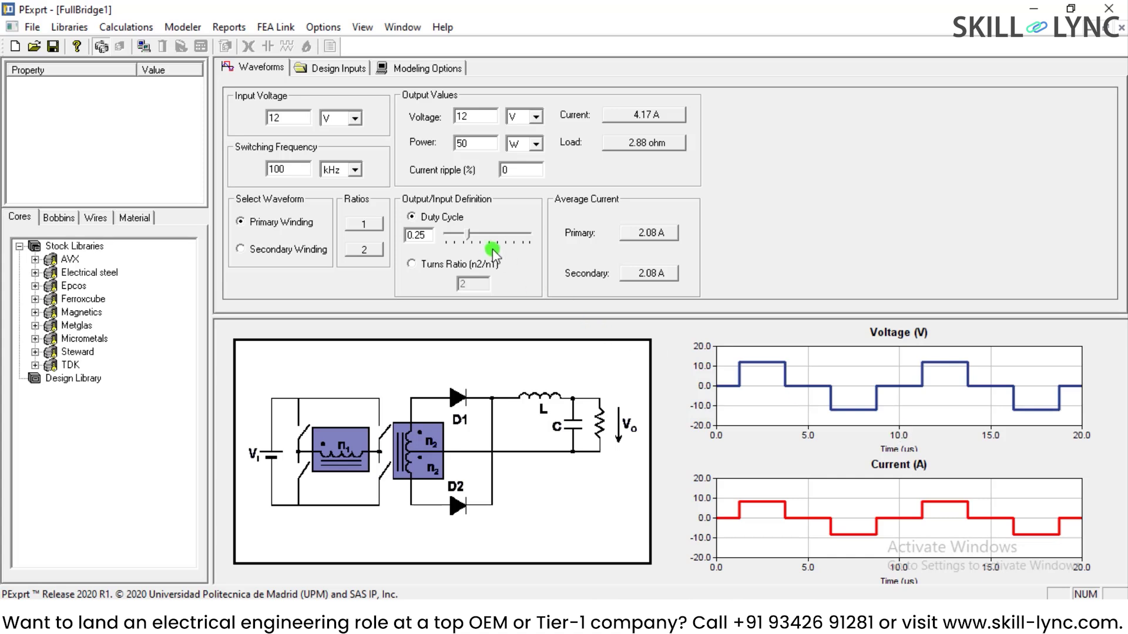
click(472, 240)
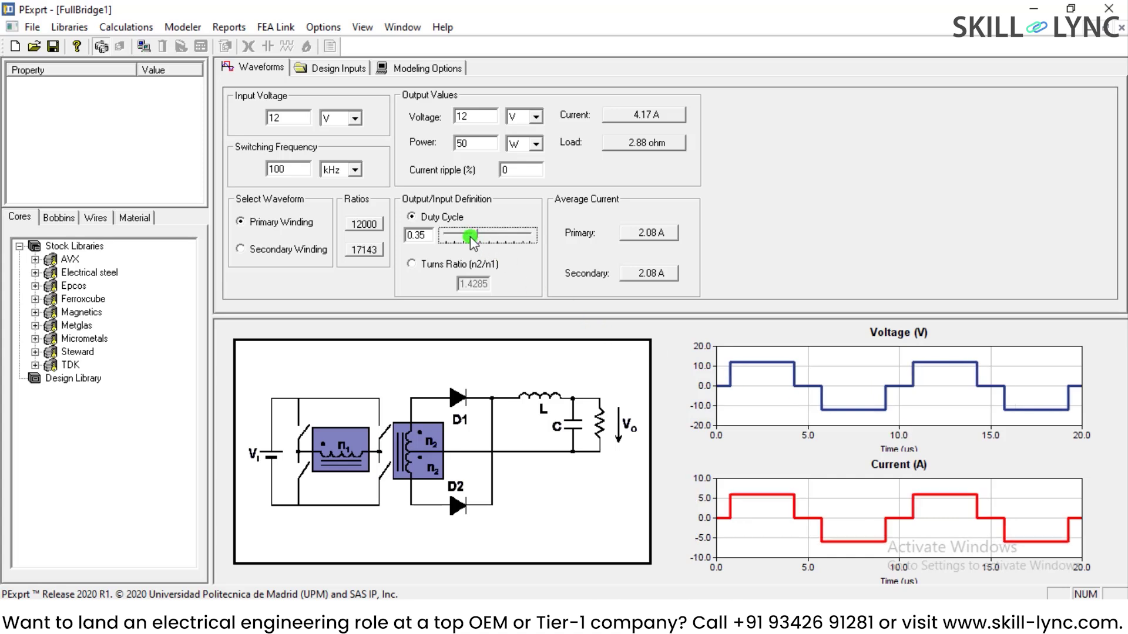
click(465, 238)
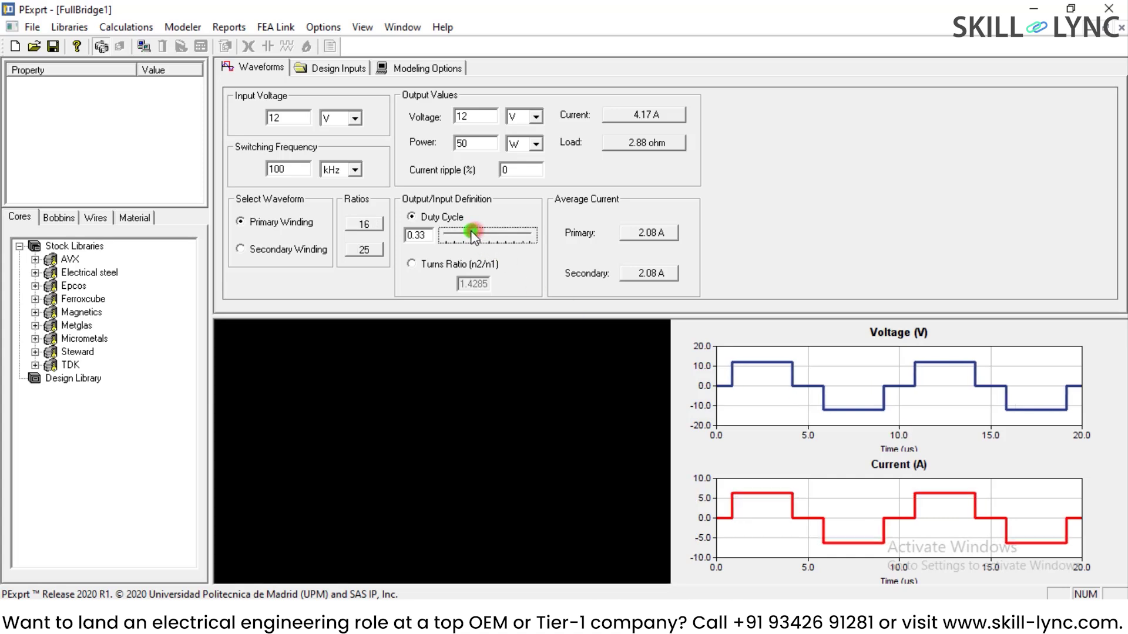
drag(466, 238, 476, 240)
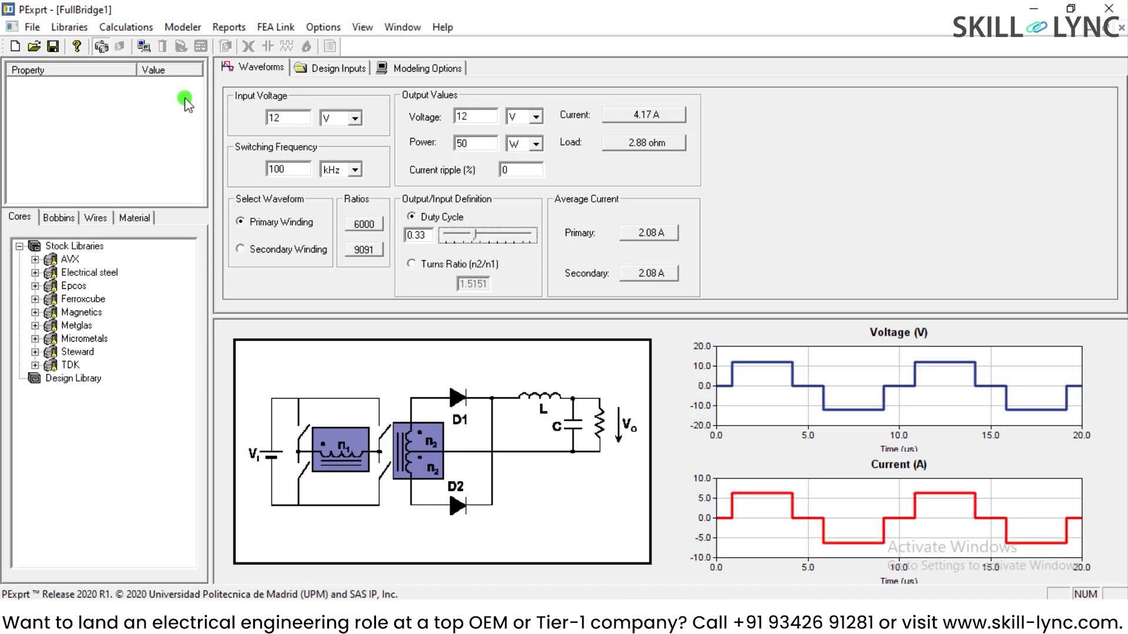
- Set the full-bridge input voltage to 48 V, the output voltage to 400 V and the output power to 5000 W
double_click(286, 117)
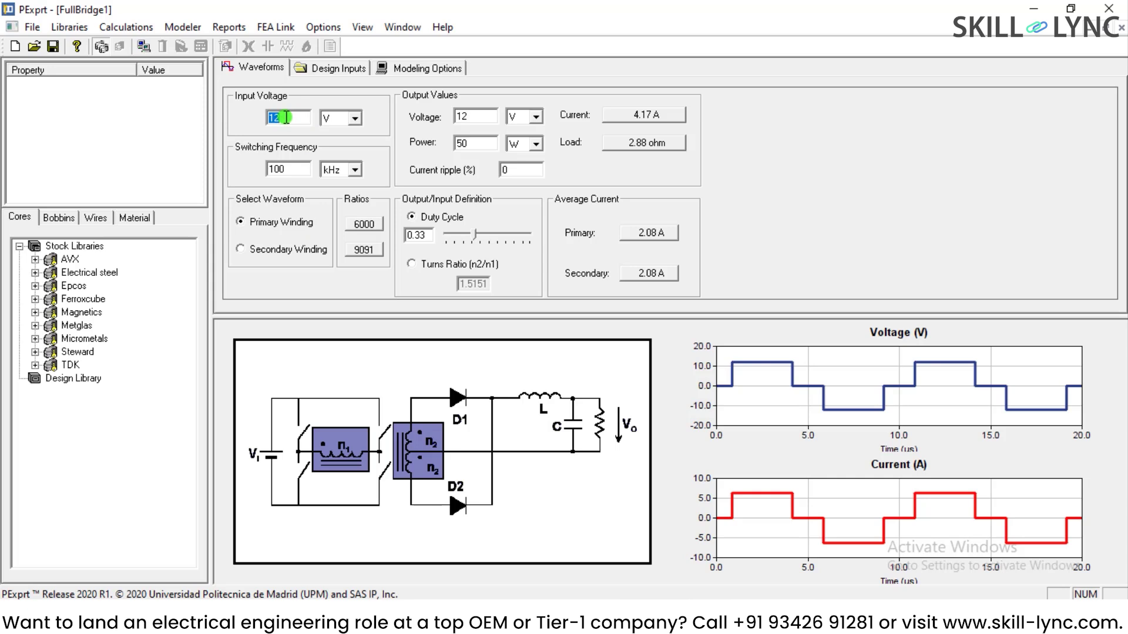
text(48)
key(Tab)
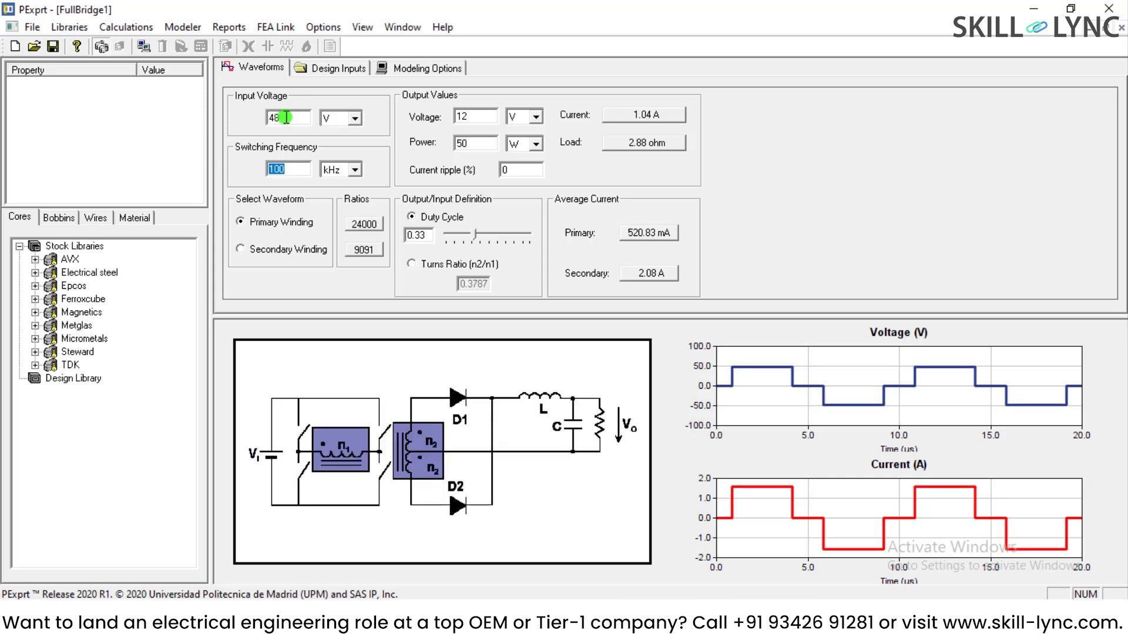
key(Tab)
key(Tab)
text(400)
key(Tab)
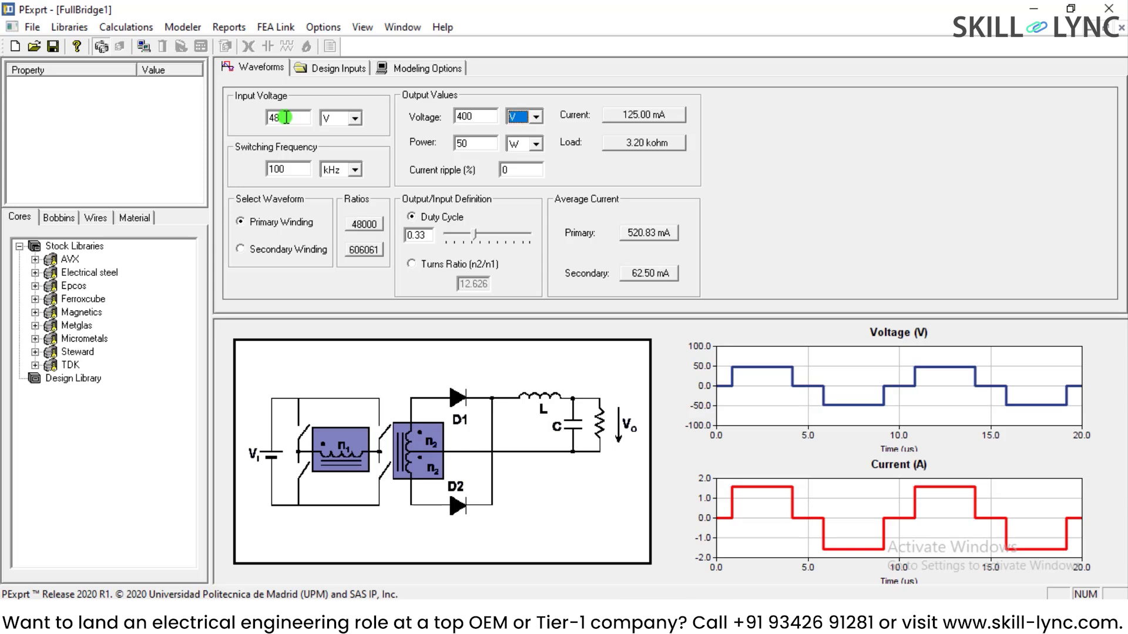
key(Tab)
key(Tab)
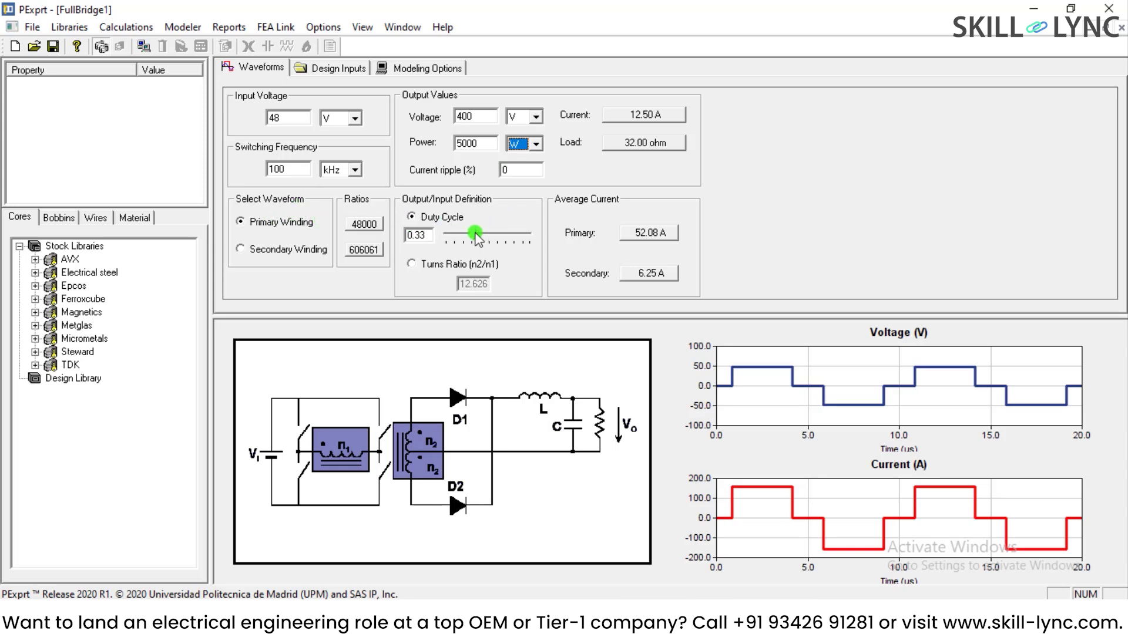
- Set the duty cycle to 0.2 and compare the primary and secondary winding waveforms, leaving Secondary Winding selected
drag(476, 237, 465, 239)
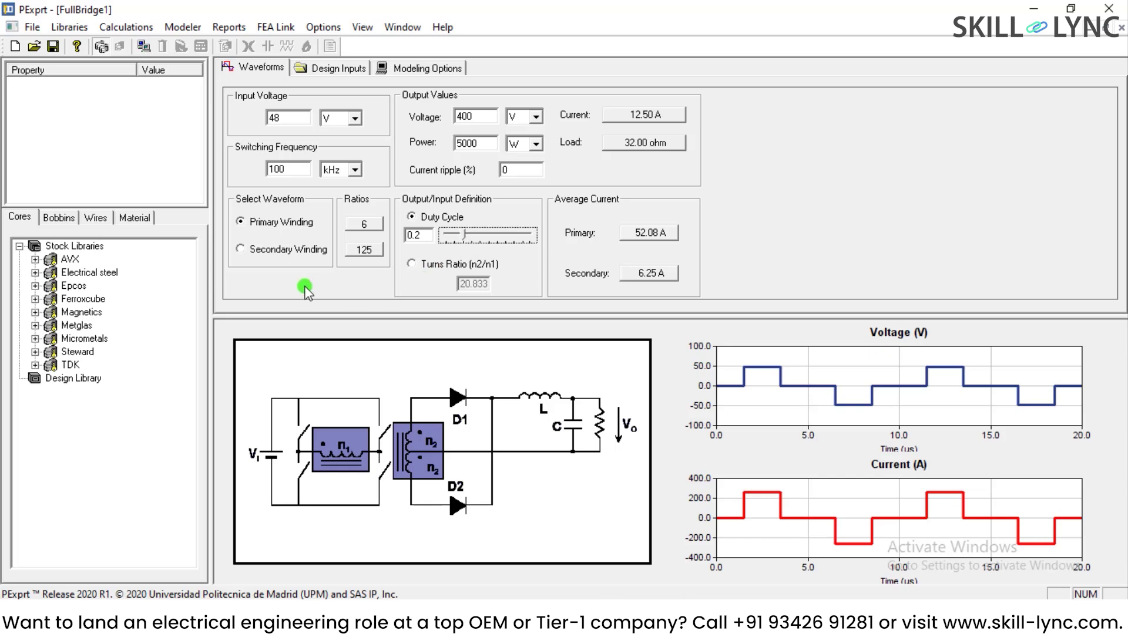
click(276, 261)
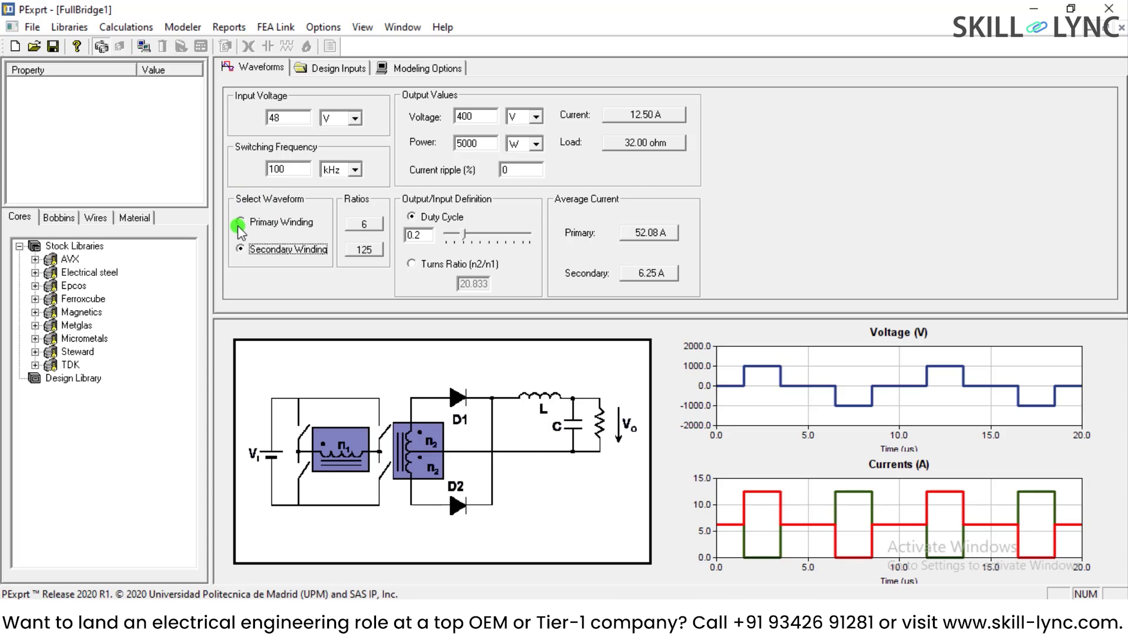
drag(222, 186, 348, 288)
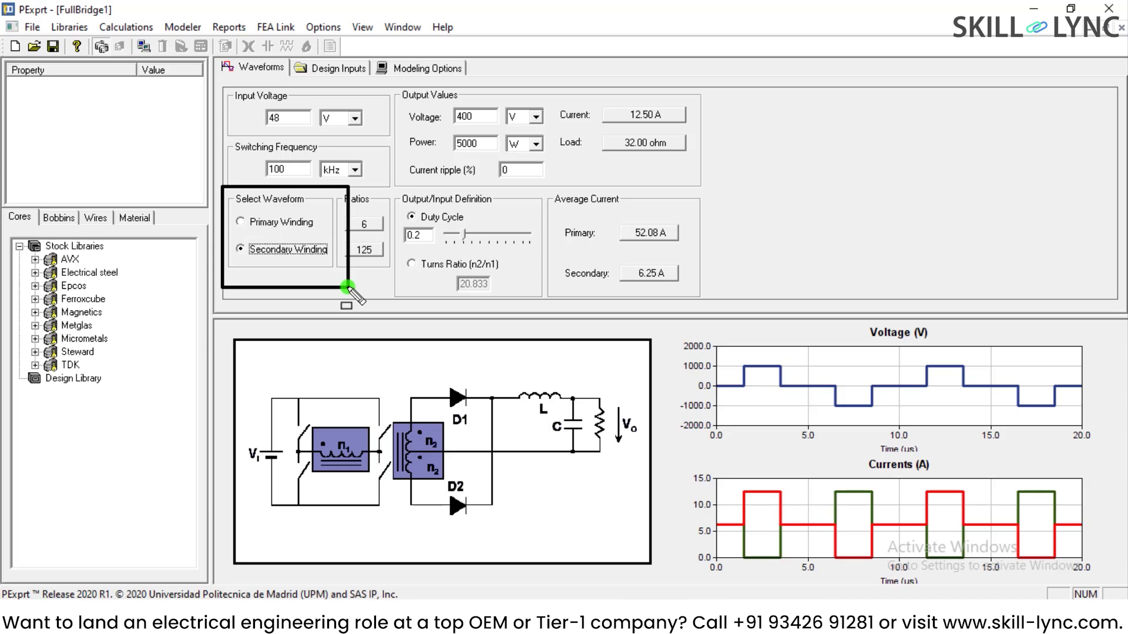
click(245, 222)
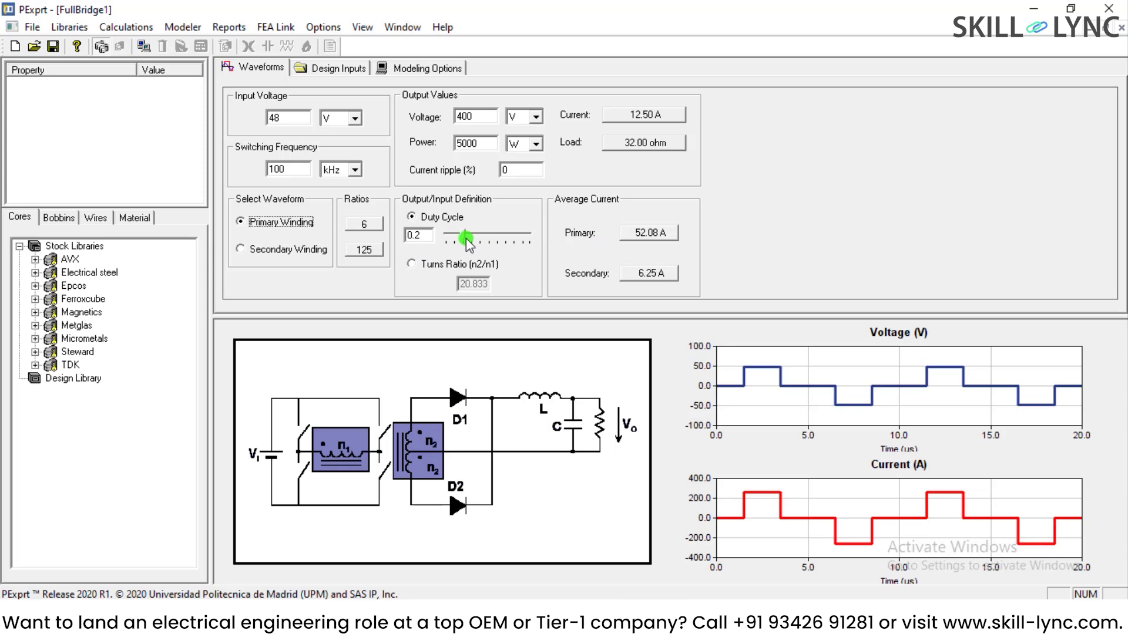
click(242, 249)
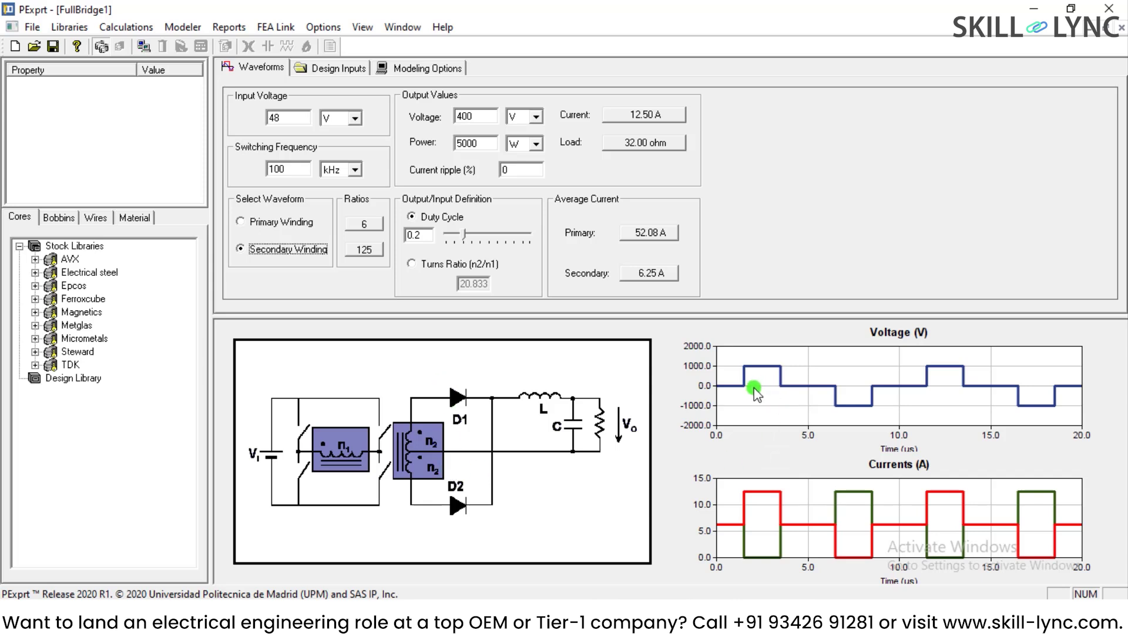
mouse_move(763, 367)
- Review the full-bridge transformer's winding efficiency and thermal design inputs, its modeling options and the available calculation commands
click(335, 69)
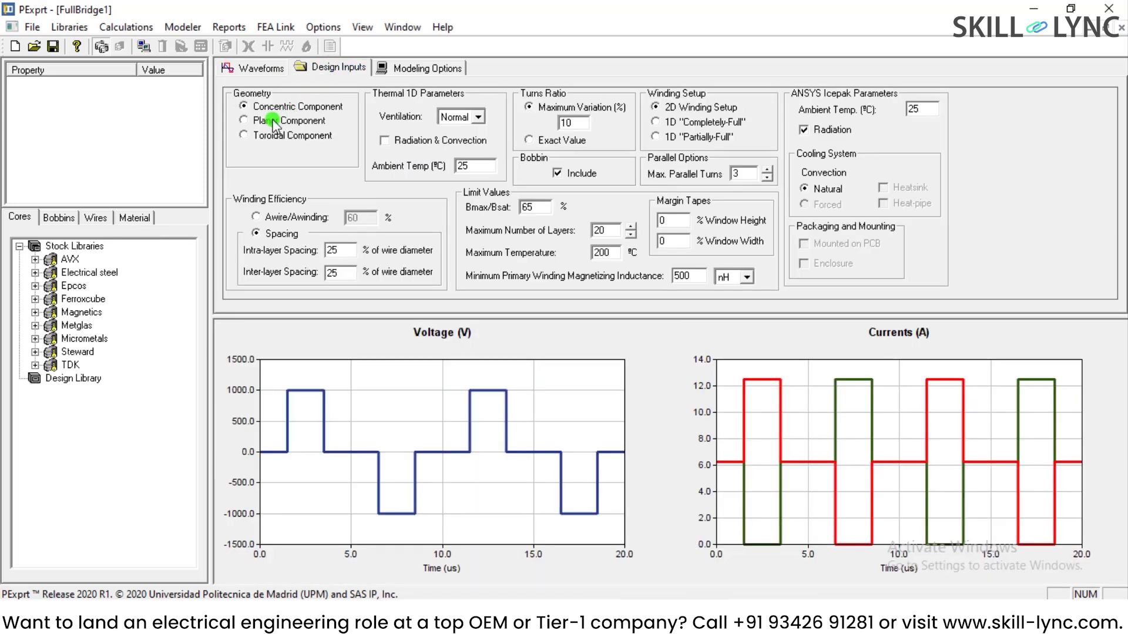
click(259, 218)
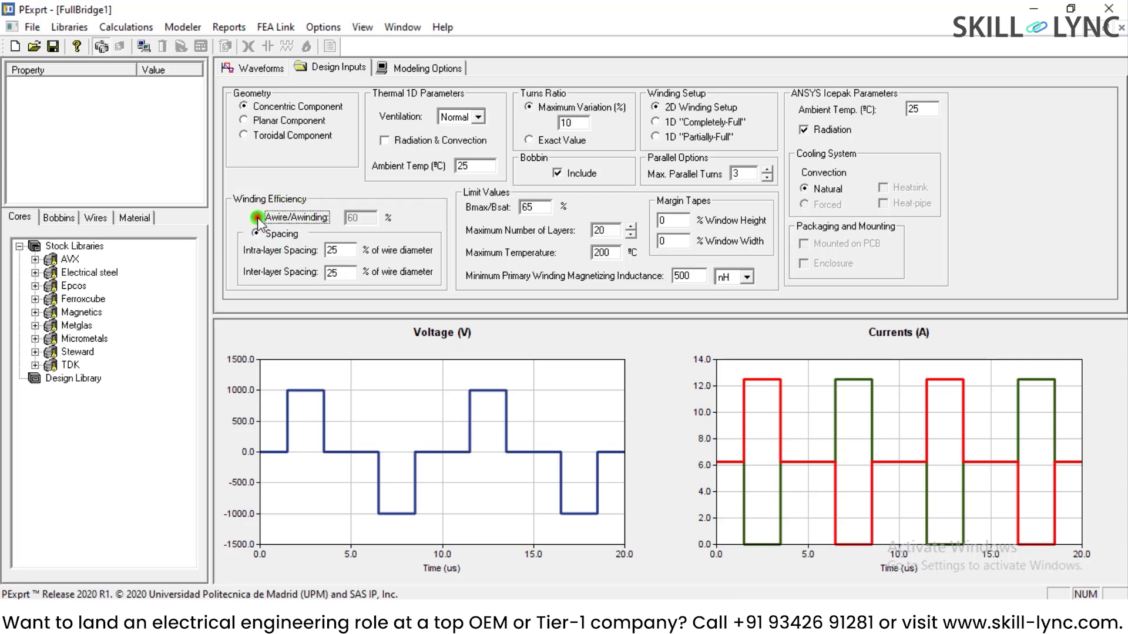
click(257, 234)
click(431, 120)
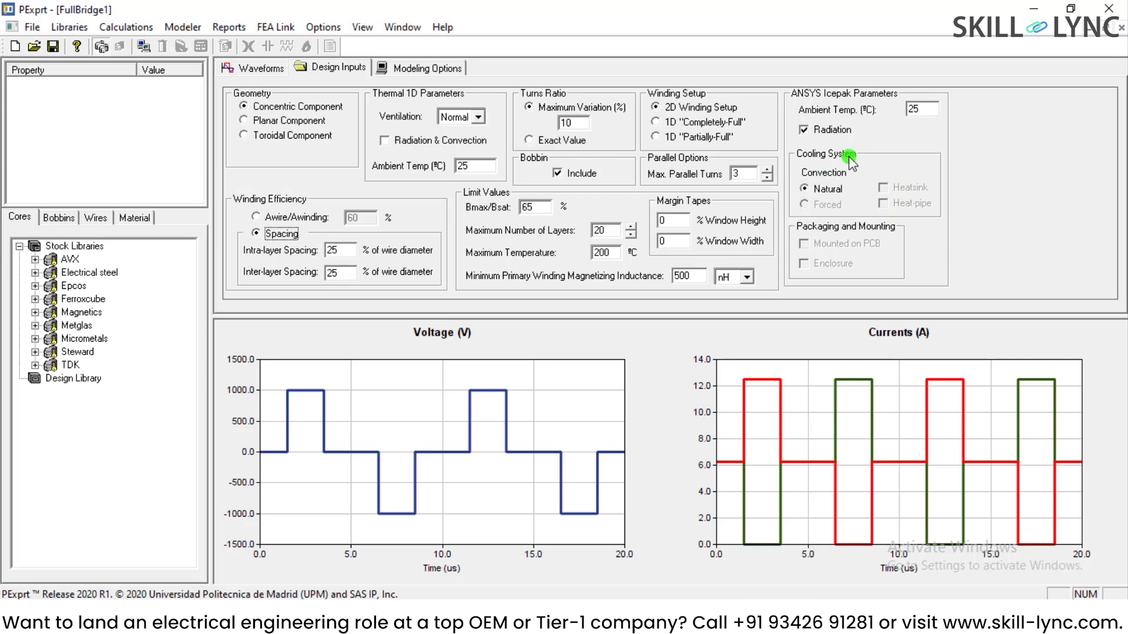
click(805, 130)
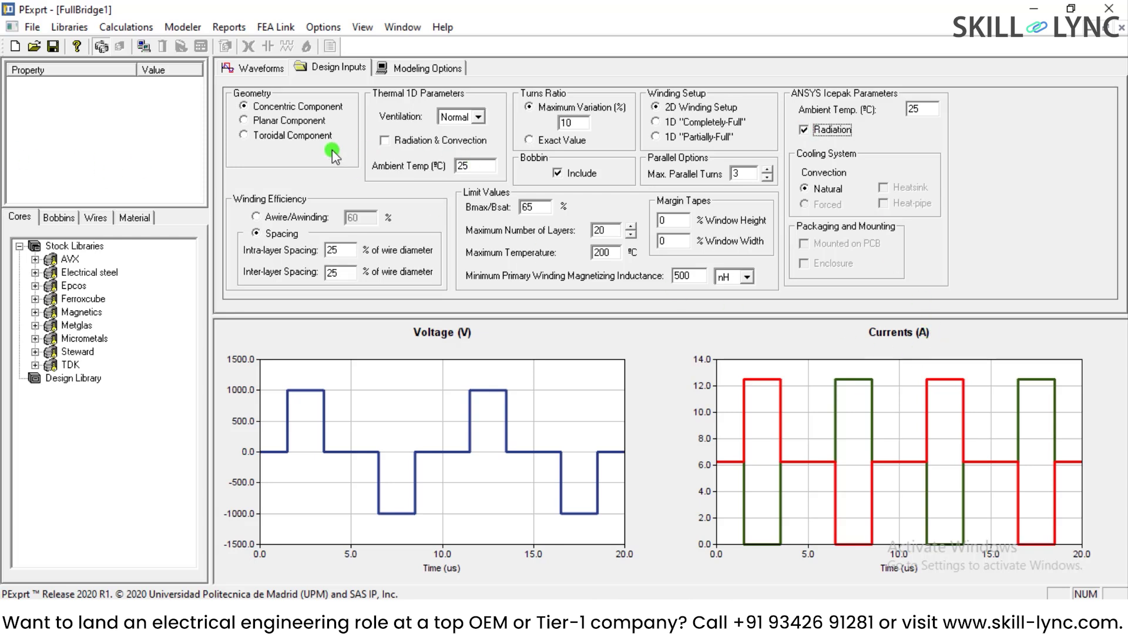
click(442, 67)
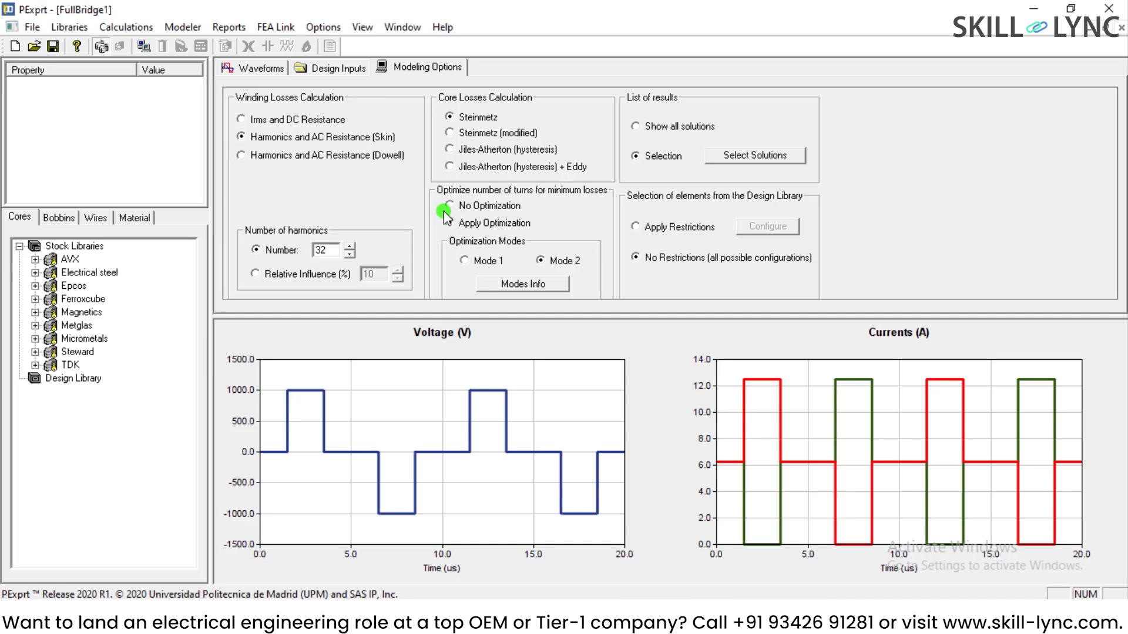
click(276, 69)
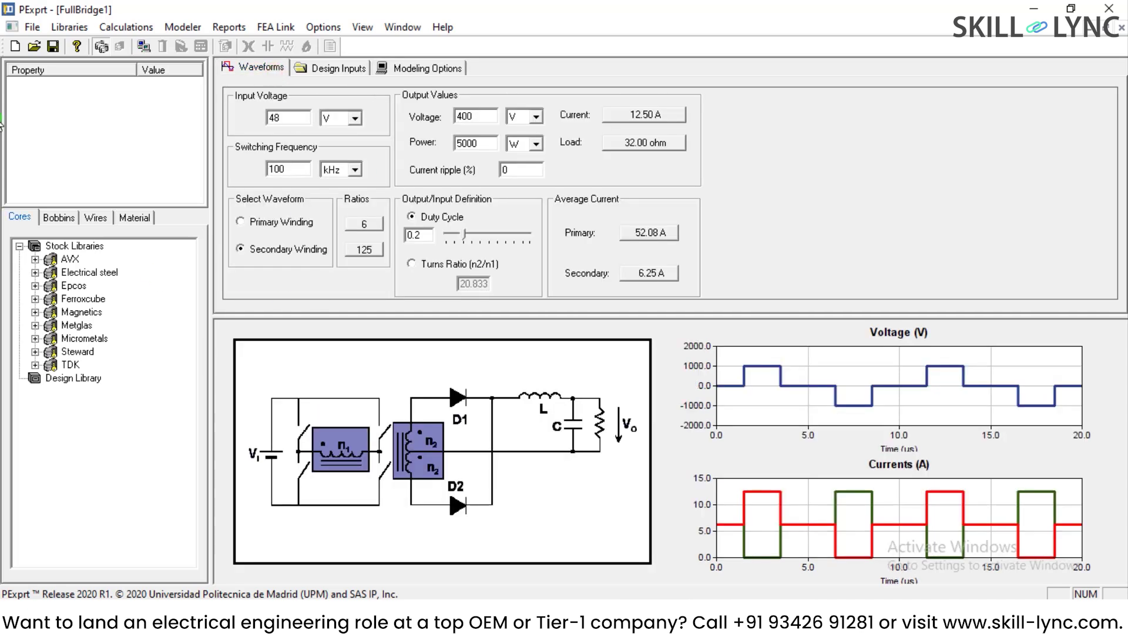
click(119, 27)
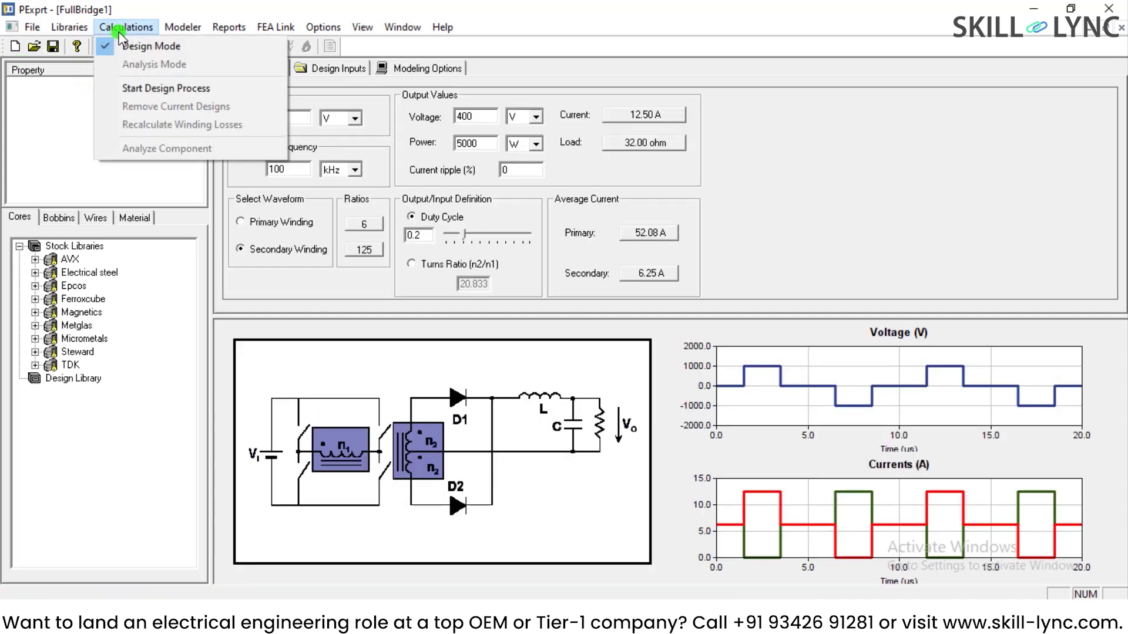
click(119, 94)
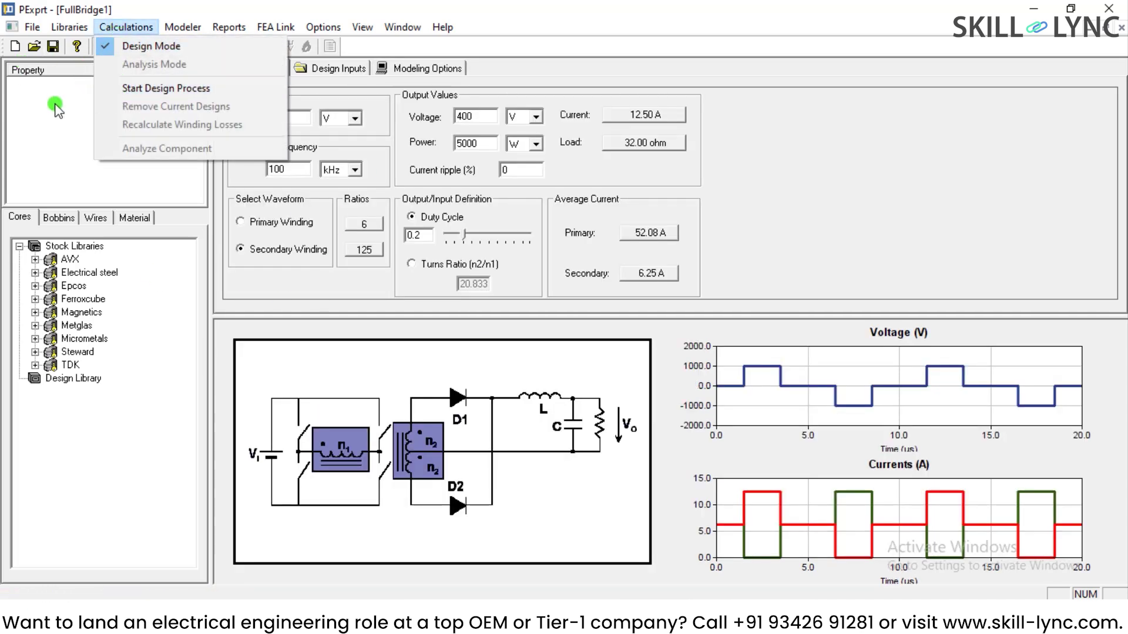
- Save the full-bridge design as FullBridge1 in a new folder named design1 inside ProjectFiles
click(52, 46)
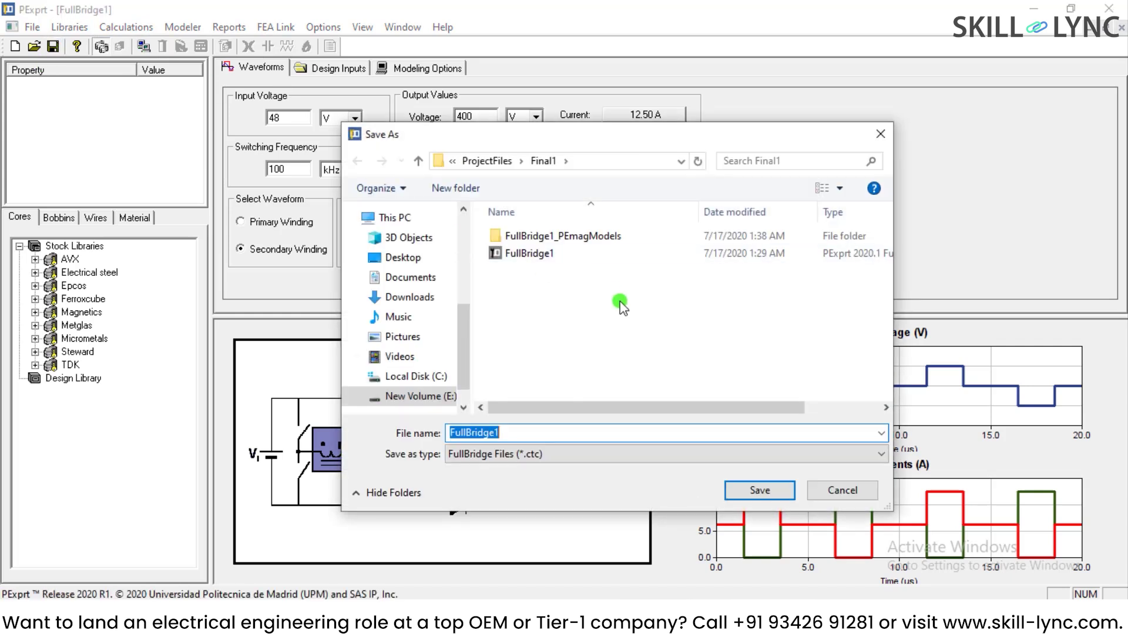
click(488, 161)
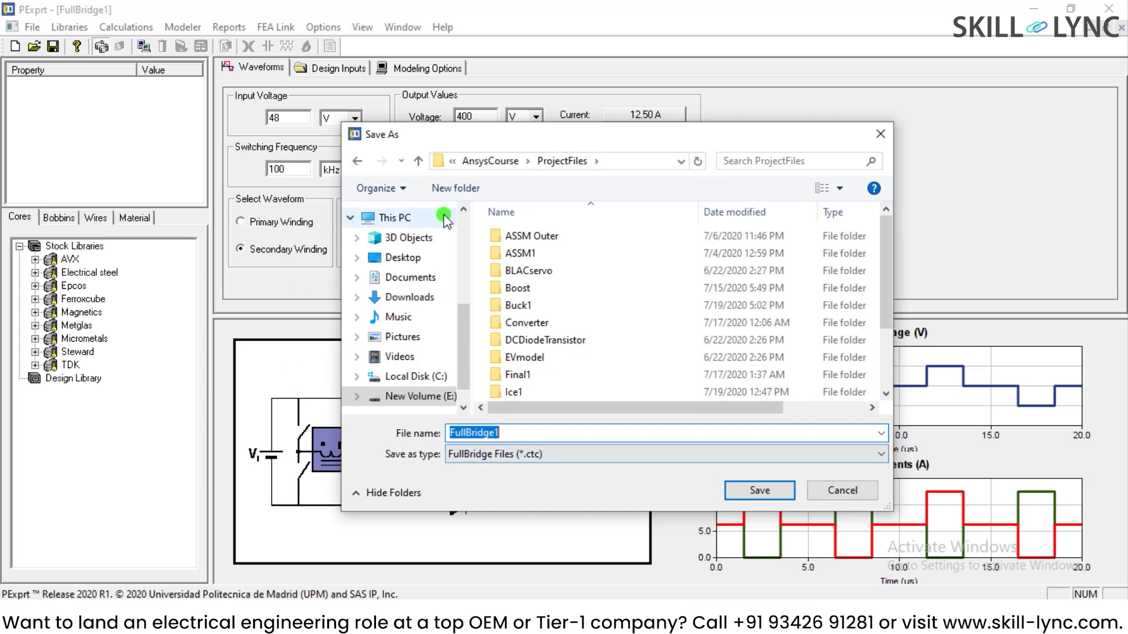
click(456, 189)
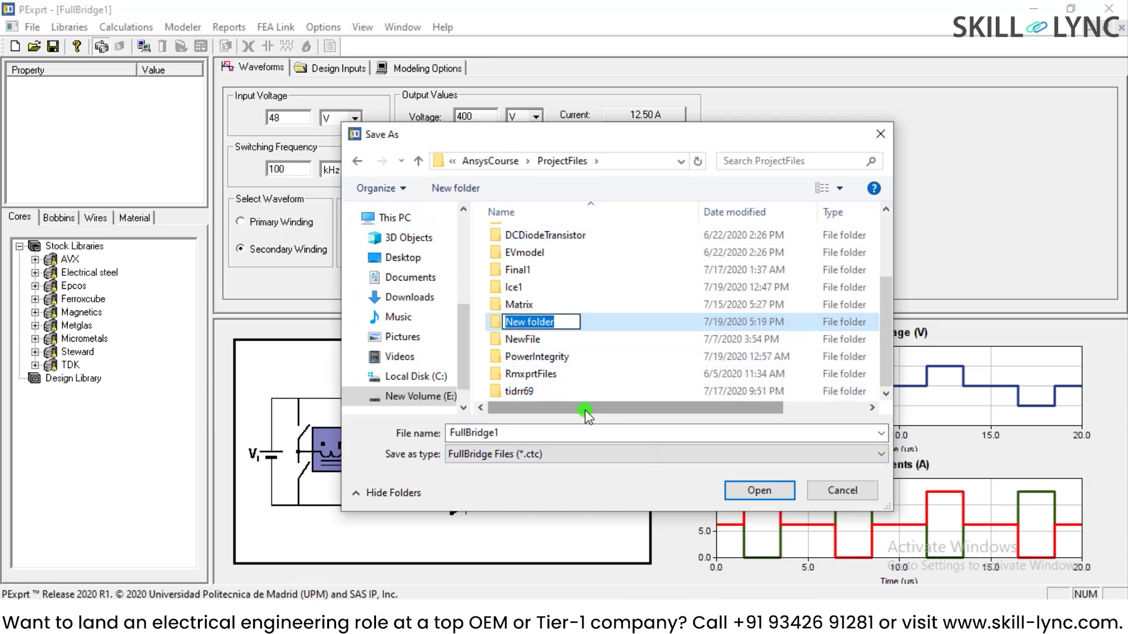
text(design1)
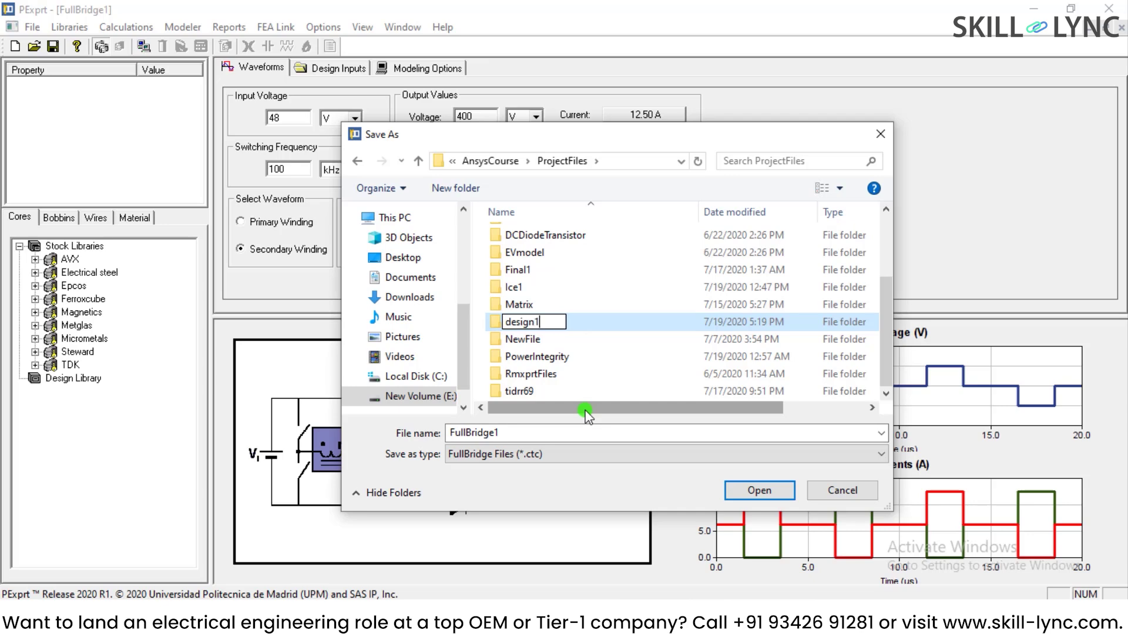
key(Return)
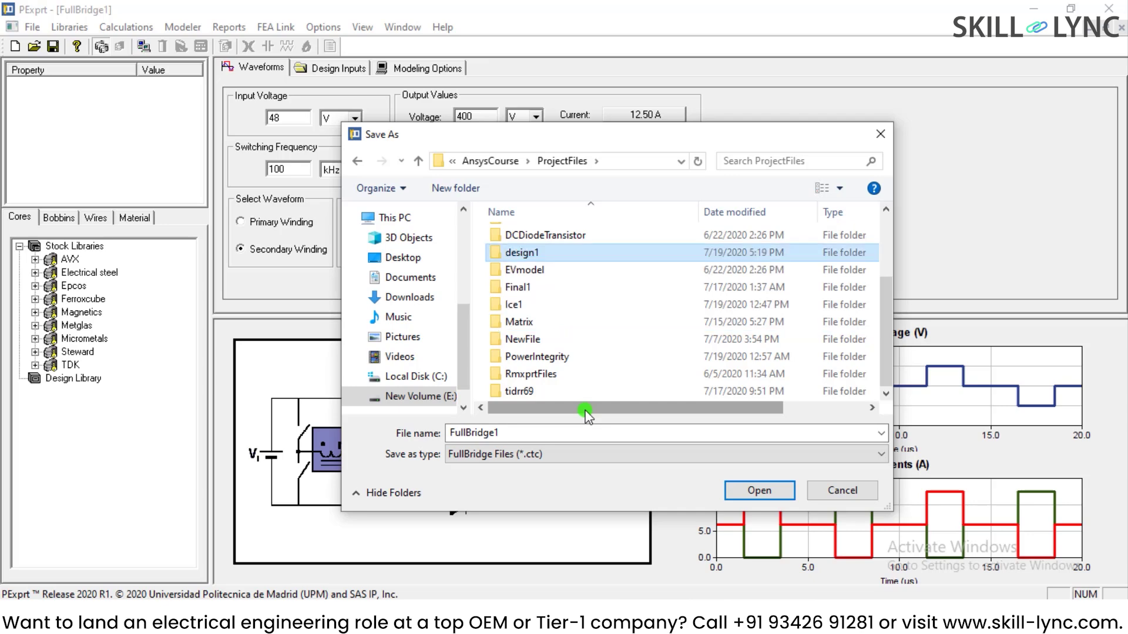
key(Return)
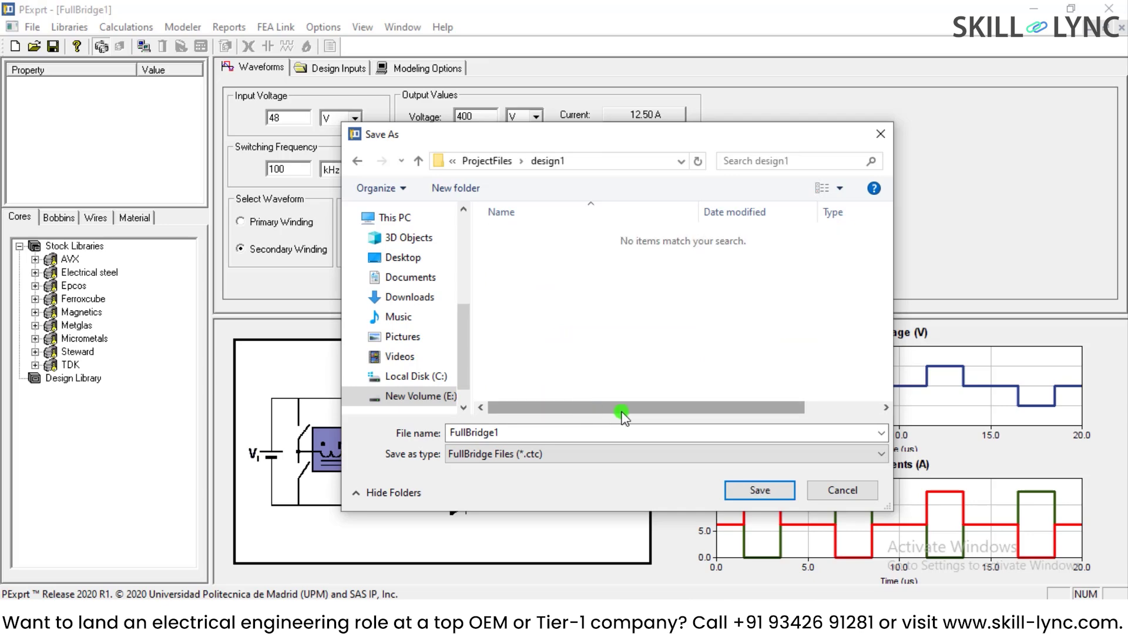
click(757, 491)
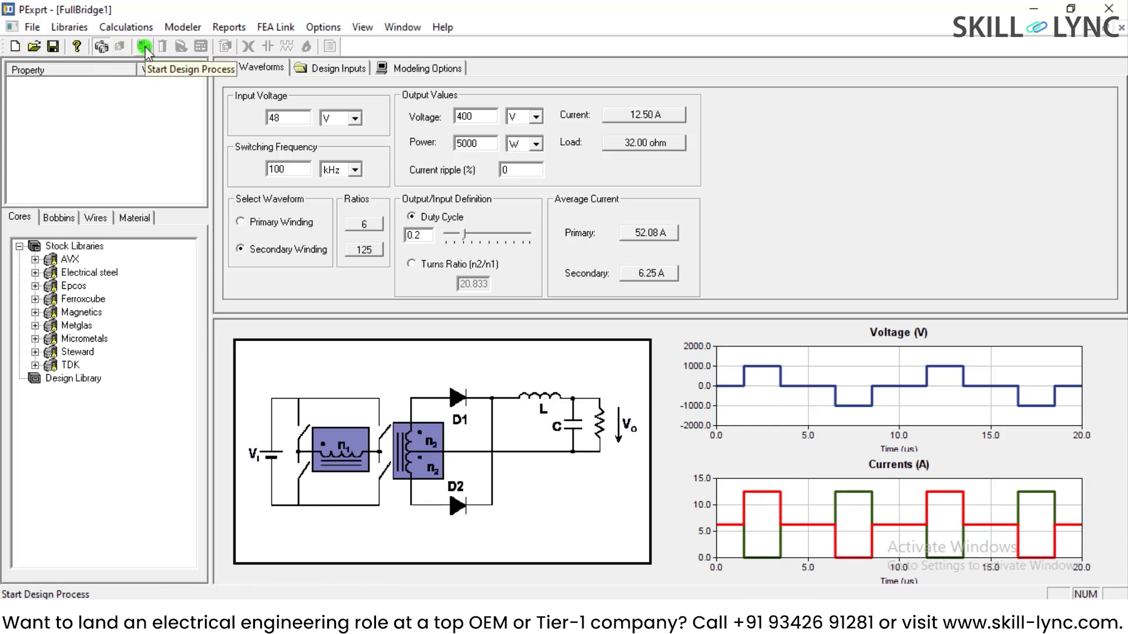
key(ctrl+alt+d)
drag(126, 34, 156, 55)
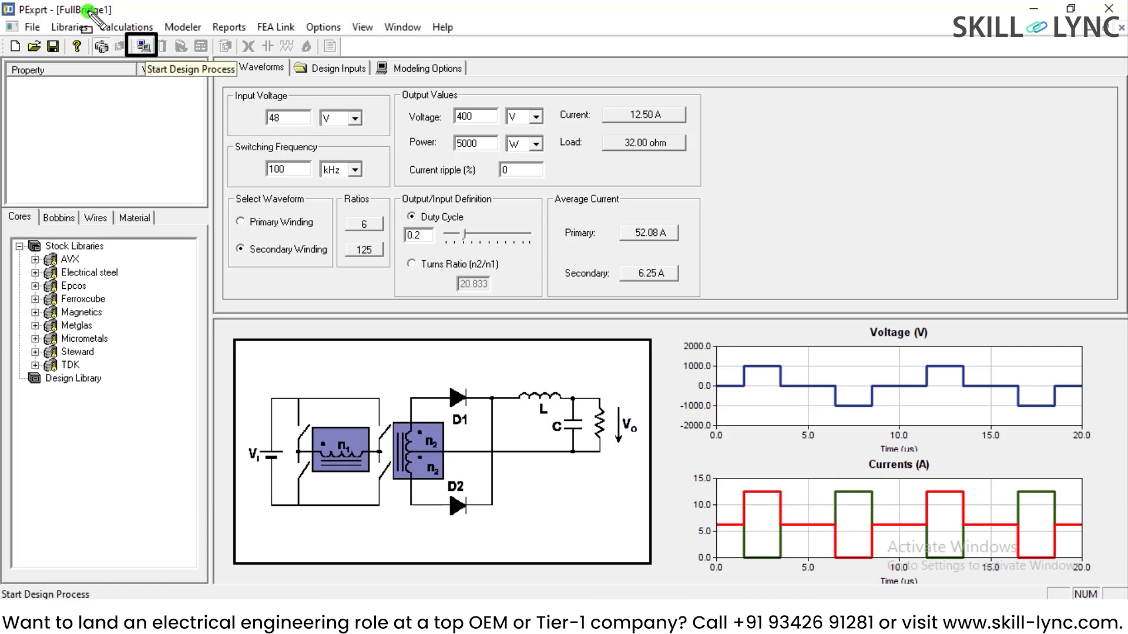
drag(87, 10, 160, 34)
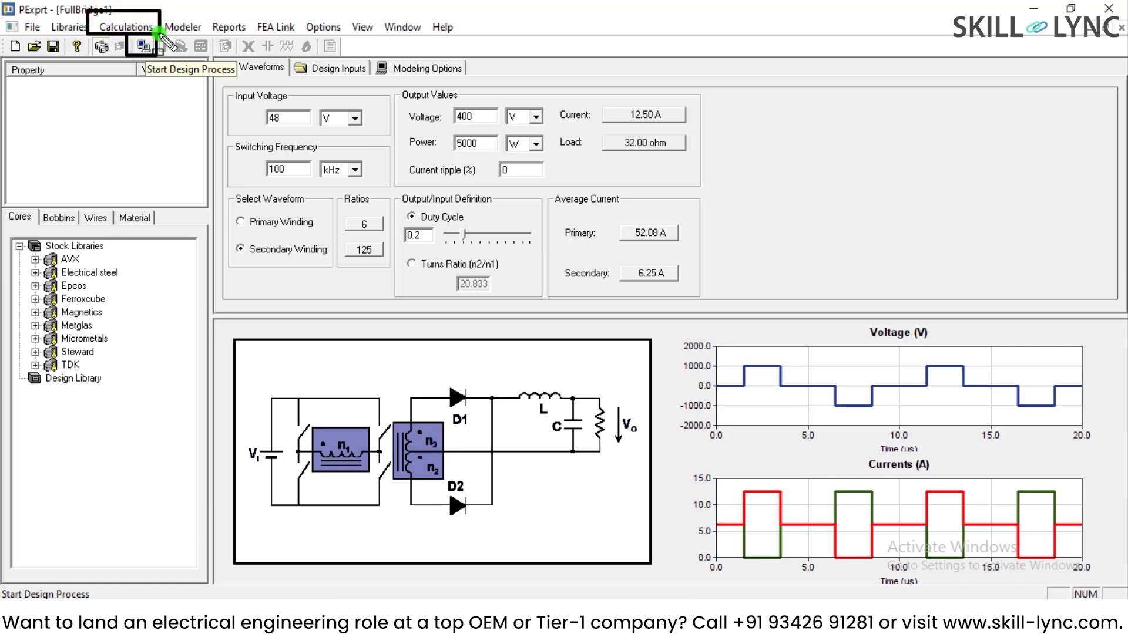
key(Escape)
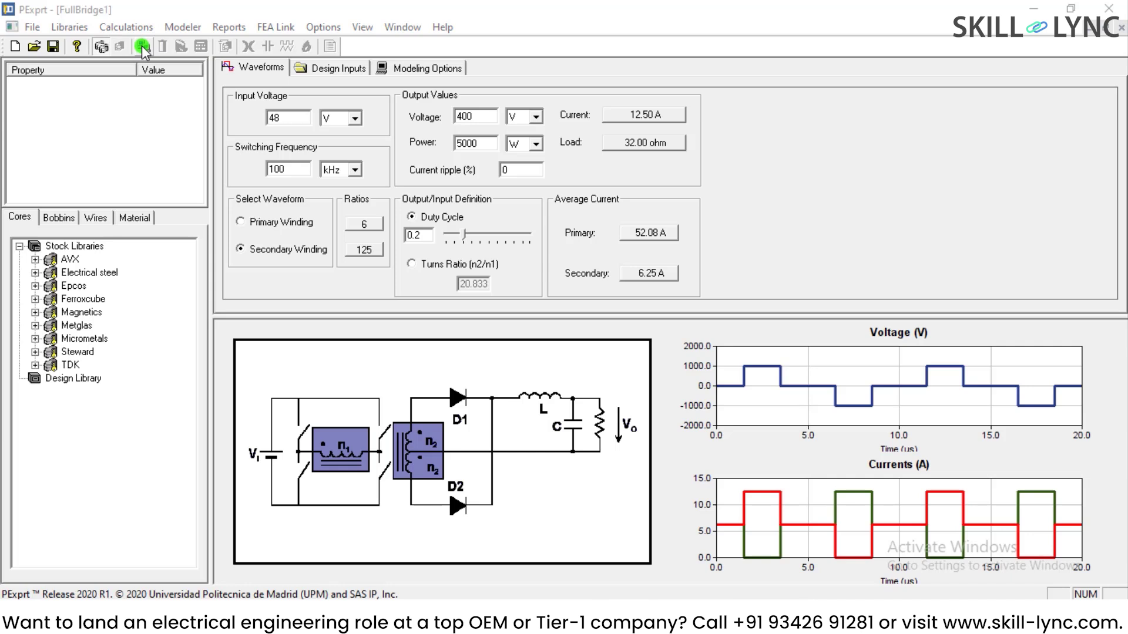
- Try to start the design process without a library in the Design Library
click(142, 47)
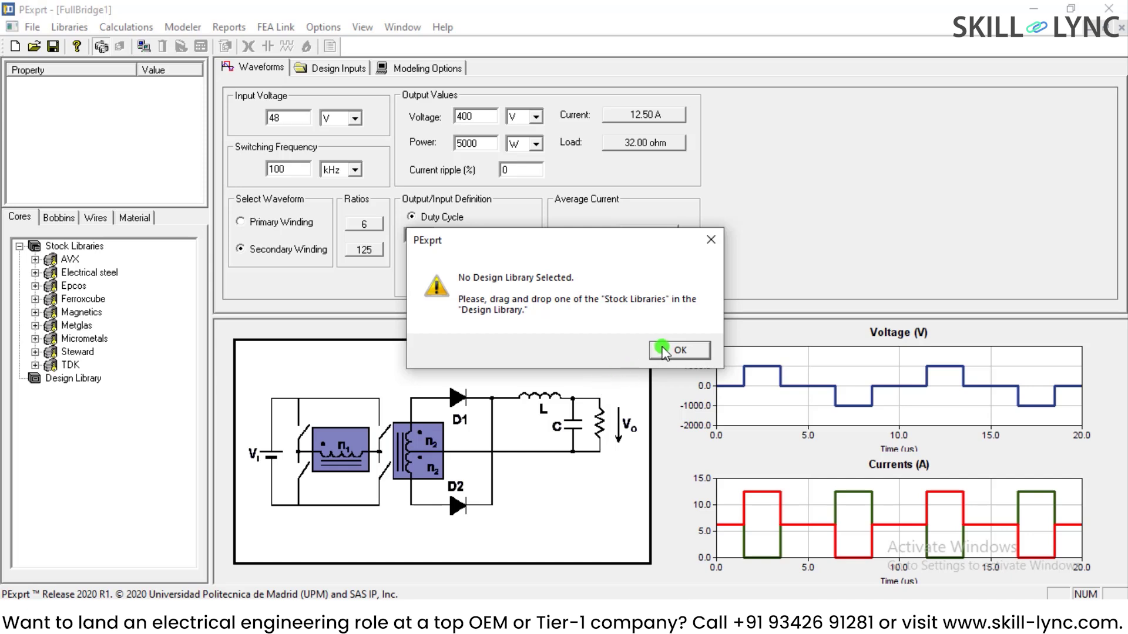
click(679, 350)
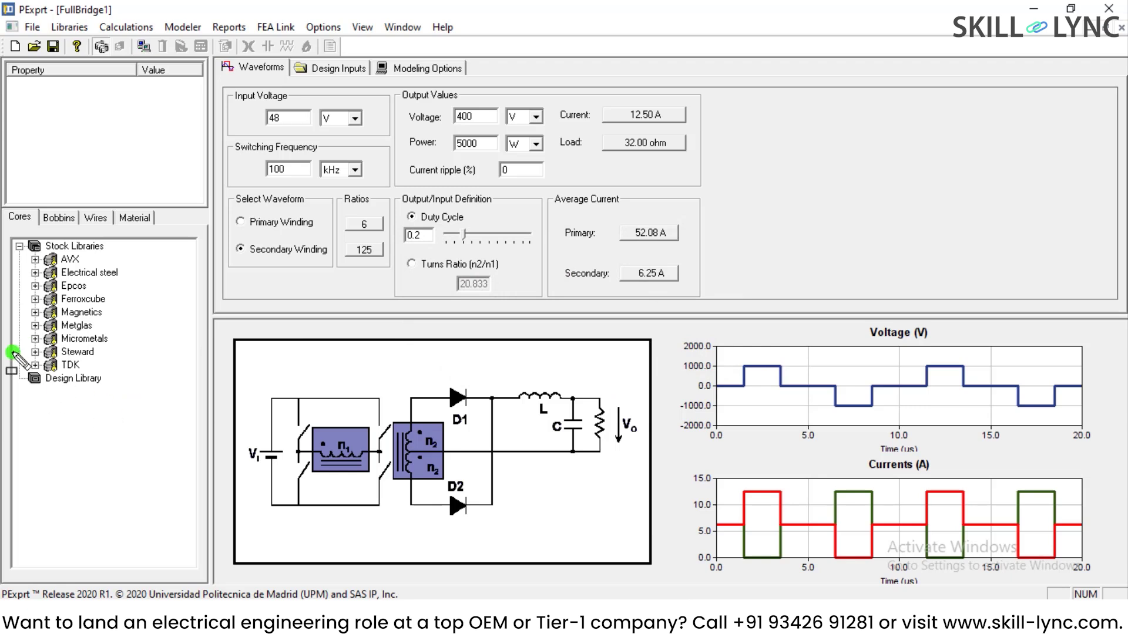
mouse_move(8, 202)
mouse_down()
mouse_move(51, 312)
mouse_move(198, 480)
mouse_up()
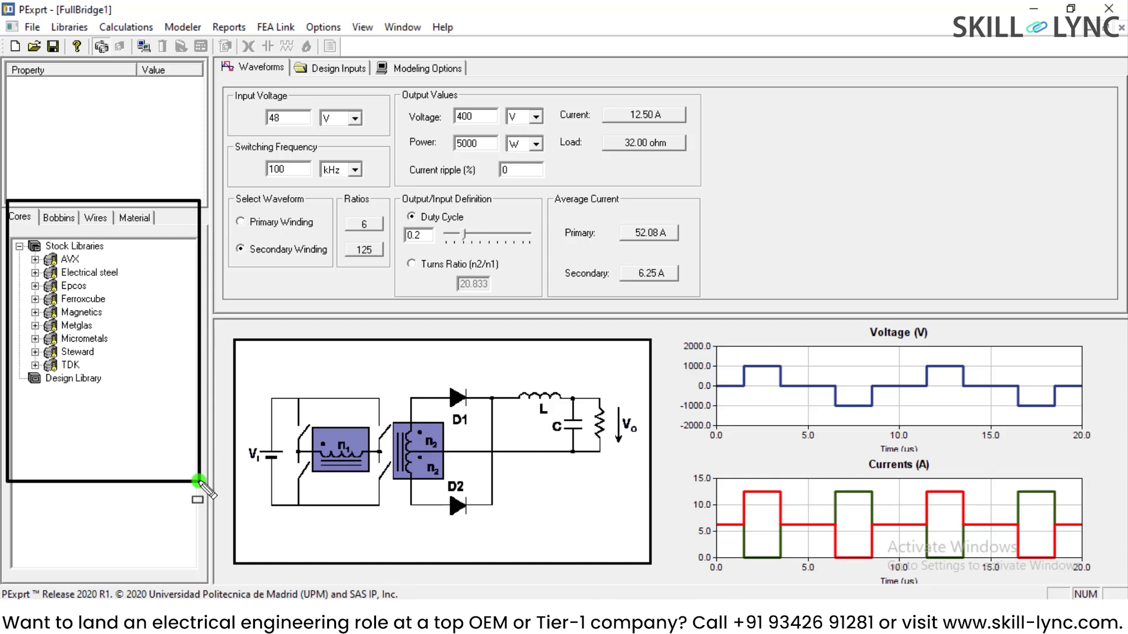
key(Escape)
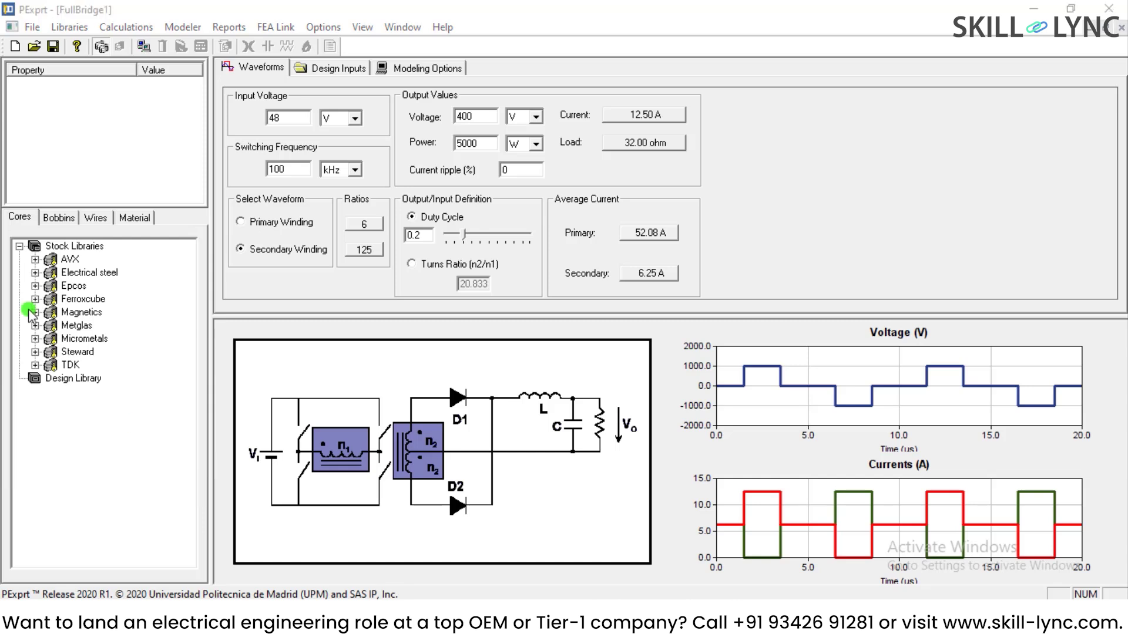
- Look through the stock libraries for cores, bobbins, wires and materials, including the AVX core shapes
click(35, 259)
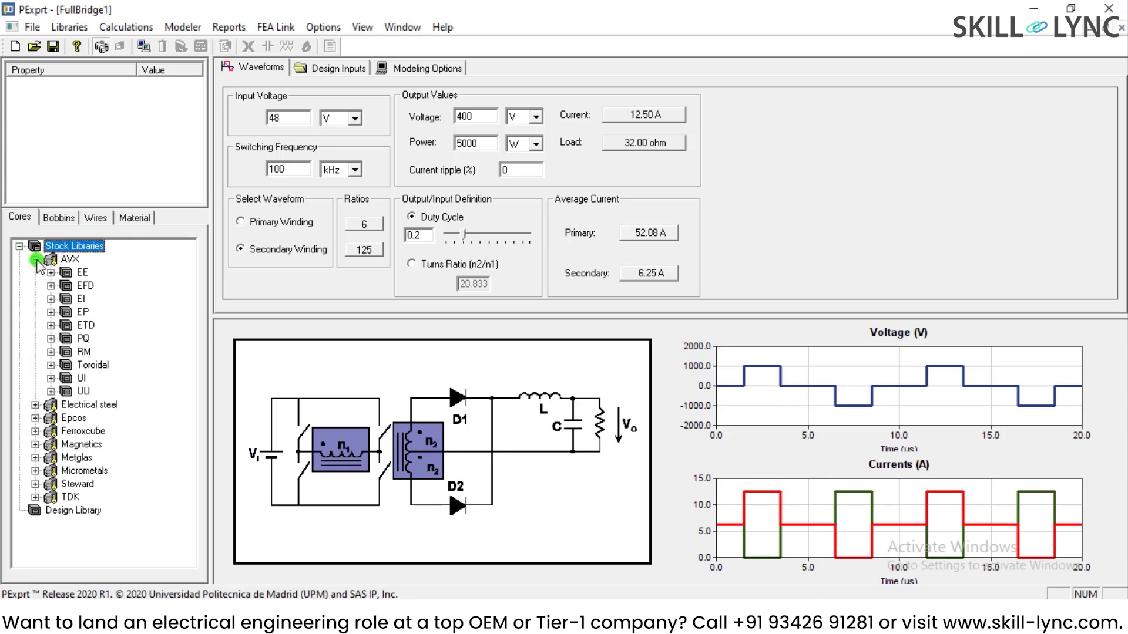
click(35, 259)
click(83, 286)
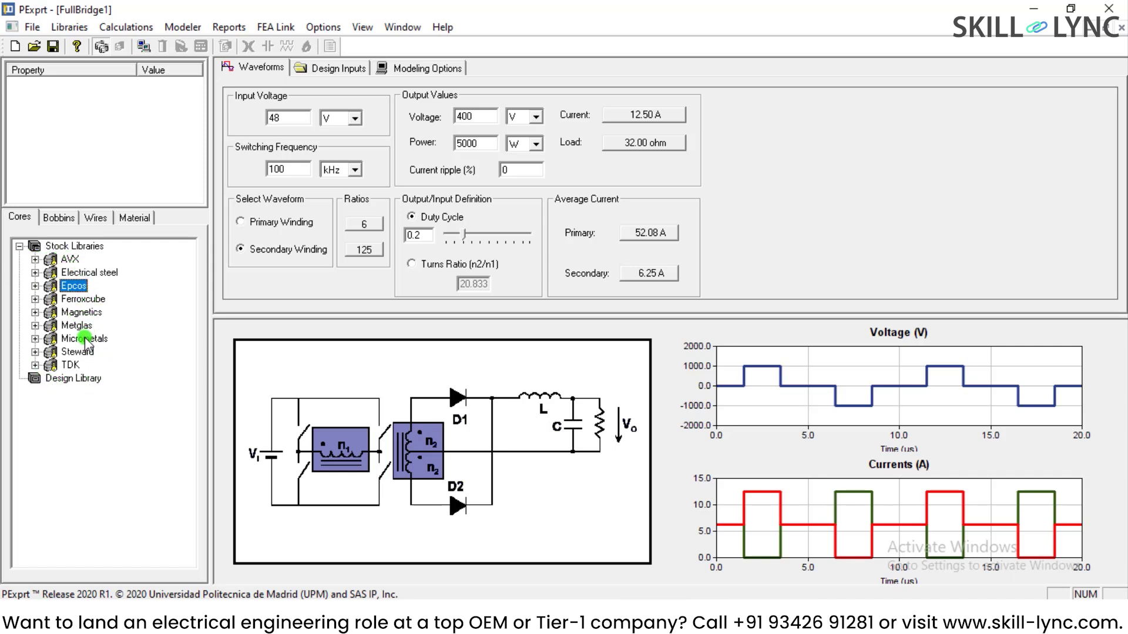
click(59, 218)
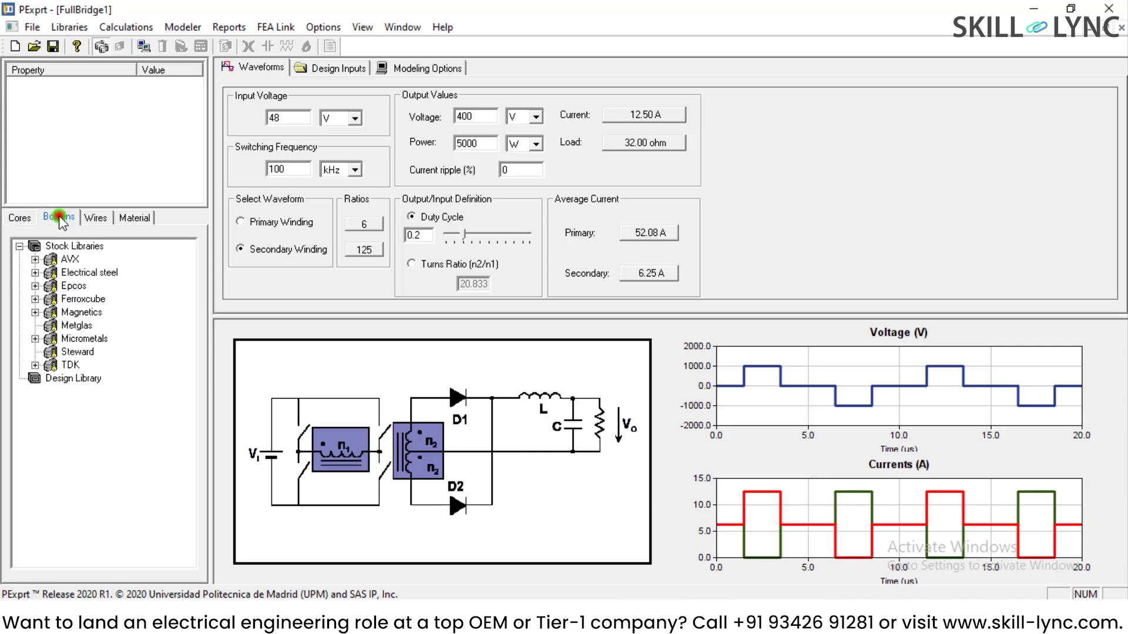
click(96, 219)
click(135, 217)
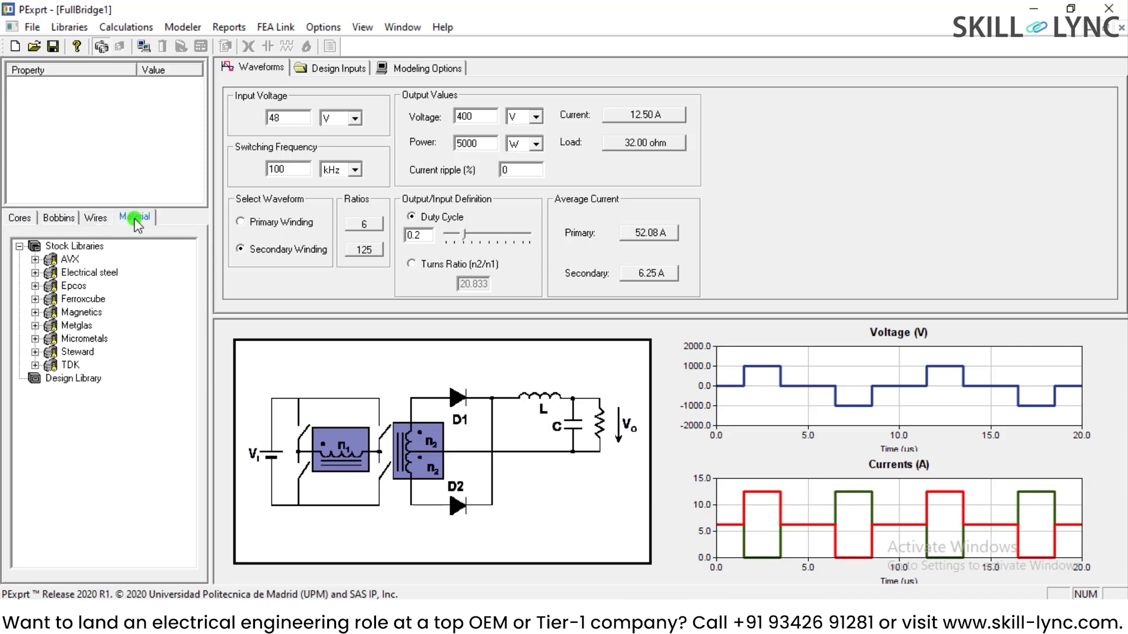
- Add the Epcos stock library to the Design Library and expand it to list its core shapes
click(24, 220)
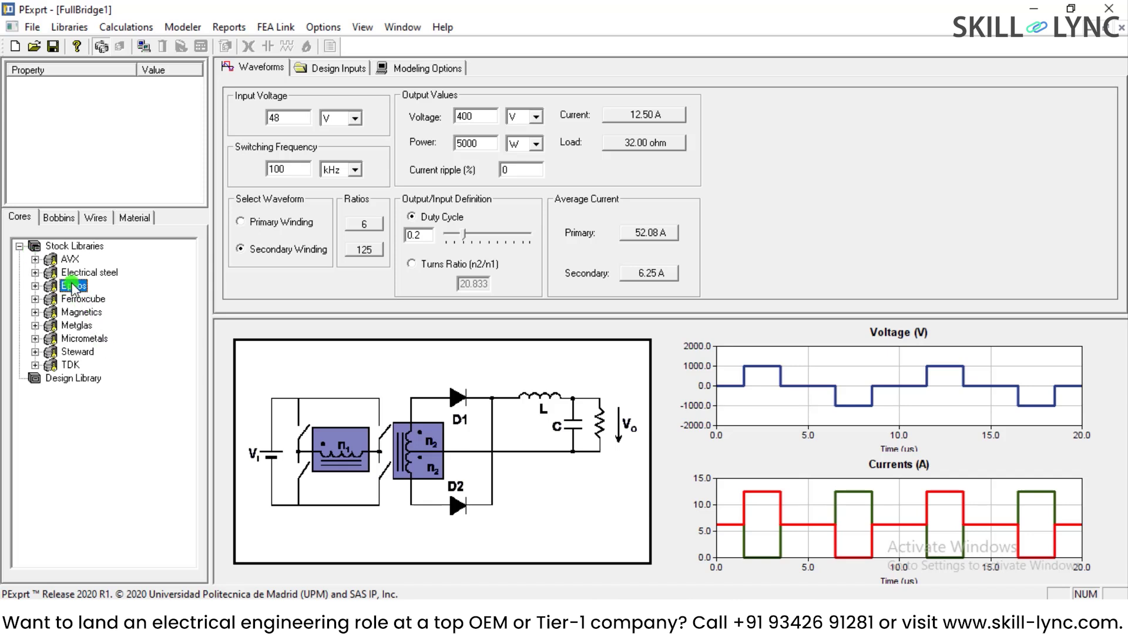
drag(73, 286, 69, 382)
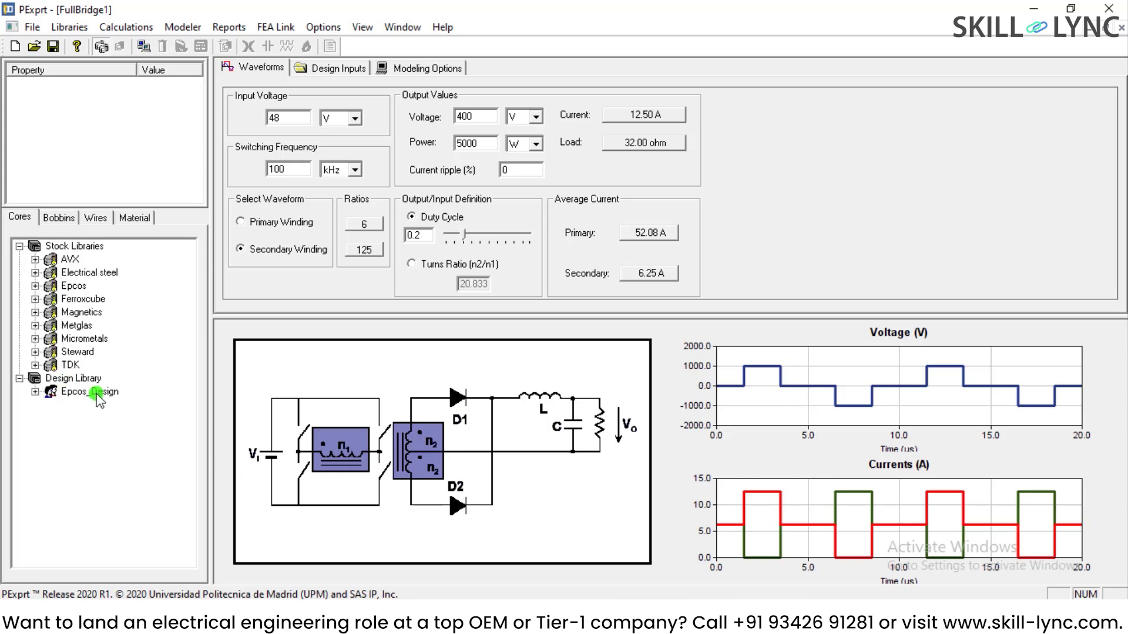
click(35, 392)
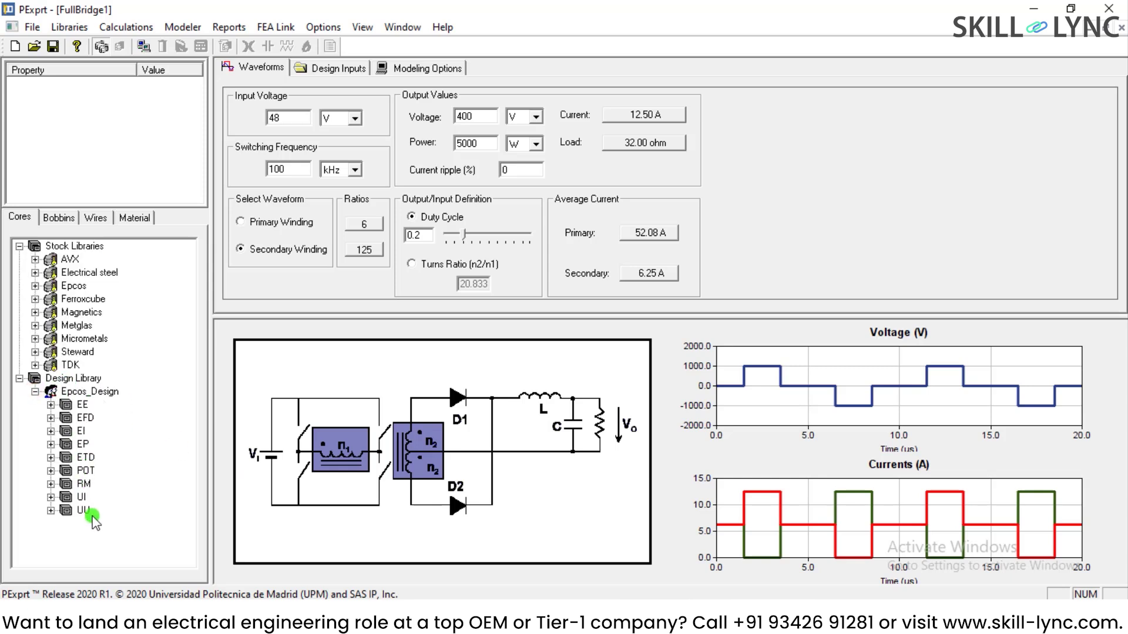
- Examine the EE and EI cores in the Epcos design library, including the core properties and dimensions of I18/2/10
click(51, 404)
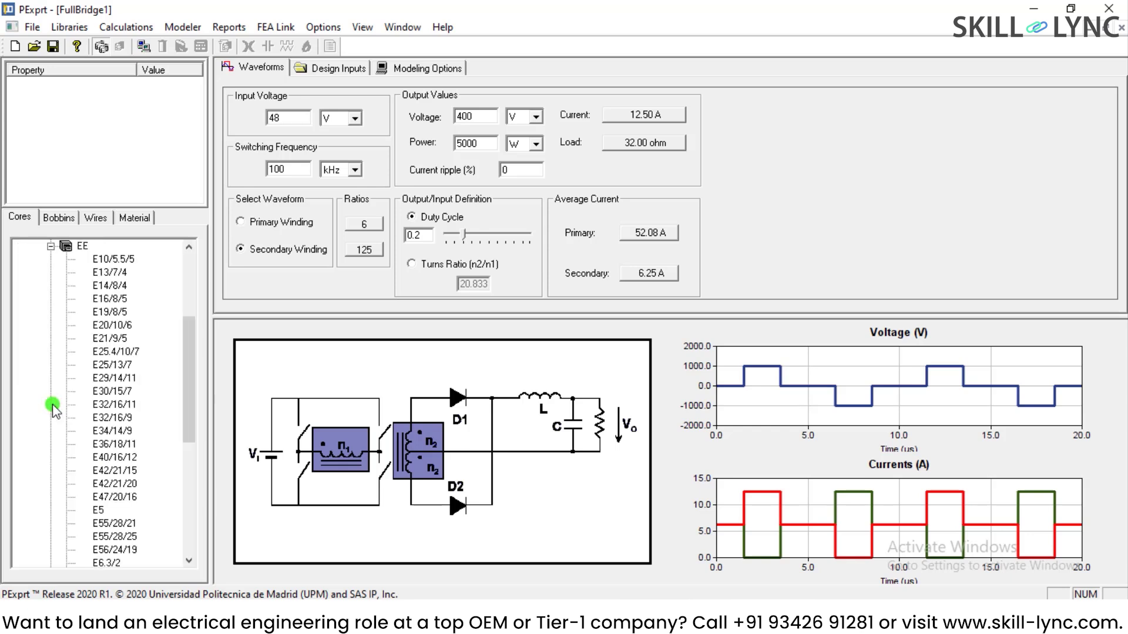
scroll(53, 408, down, 7)
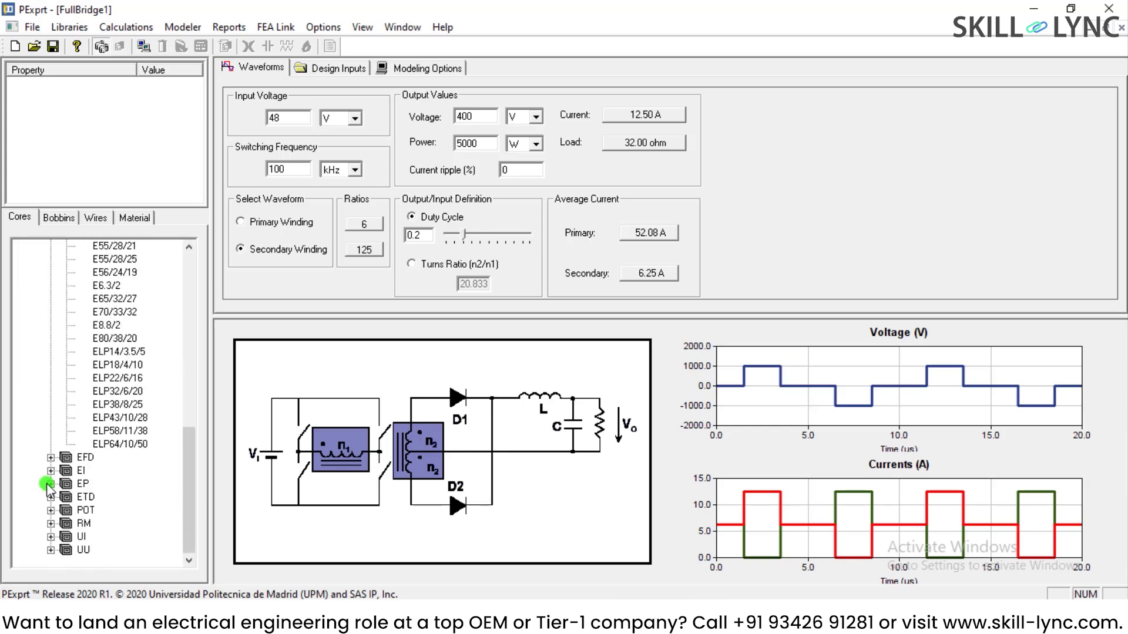
click(51, 470)
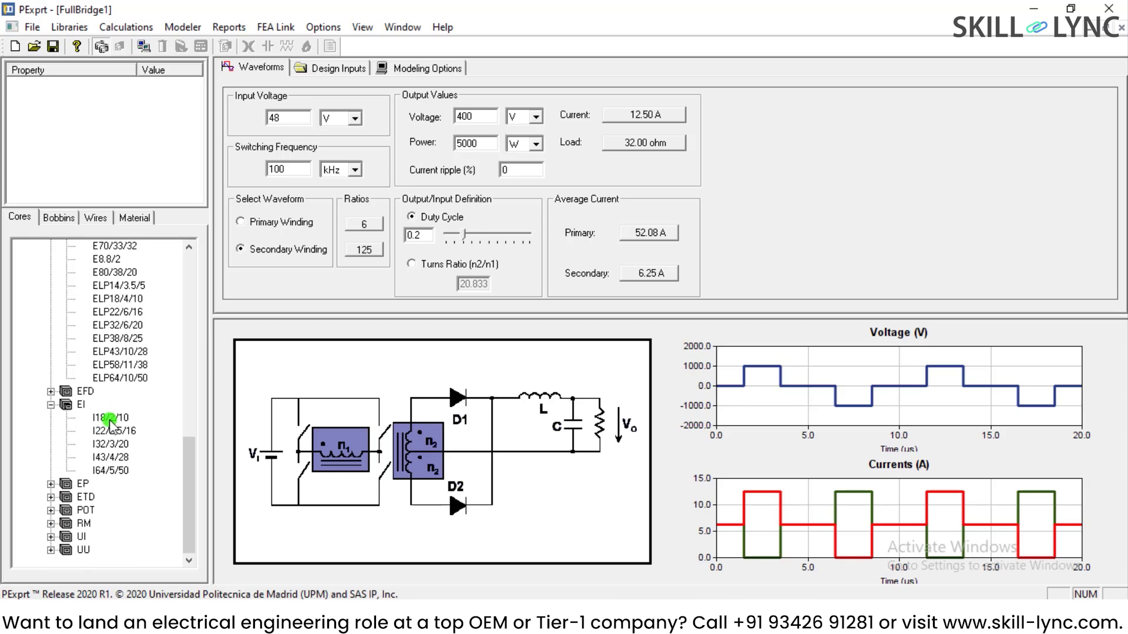
double_click(110, 418)
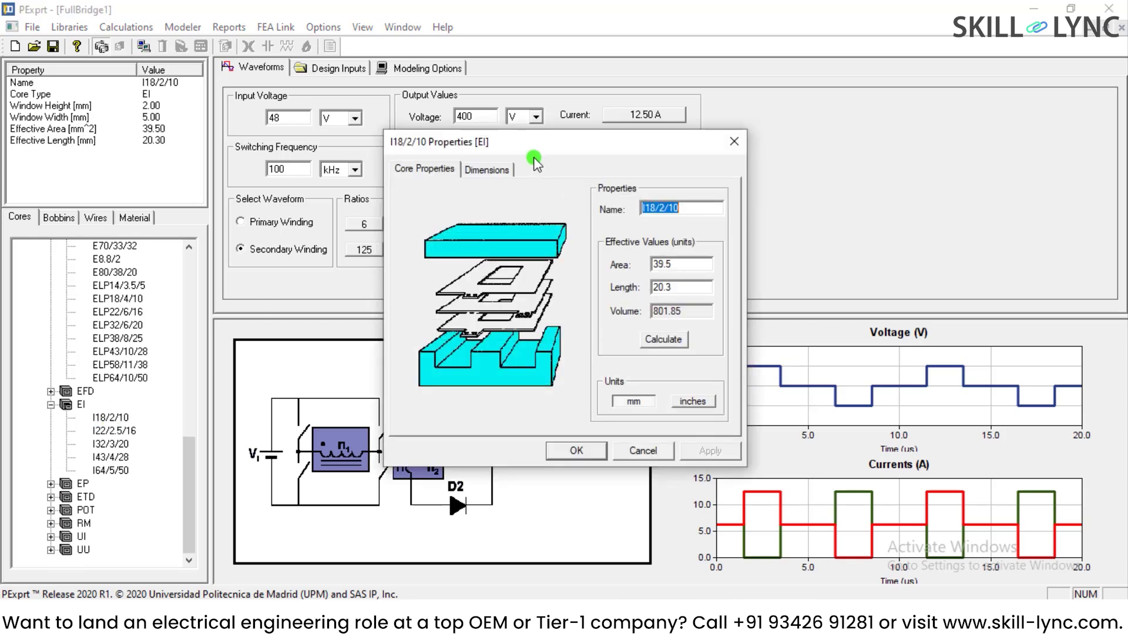
drag(536, 142, 430, 130)
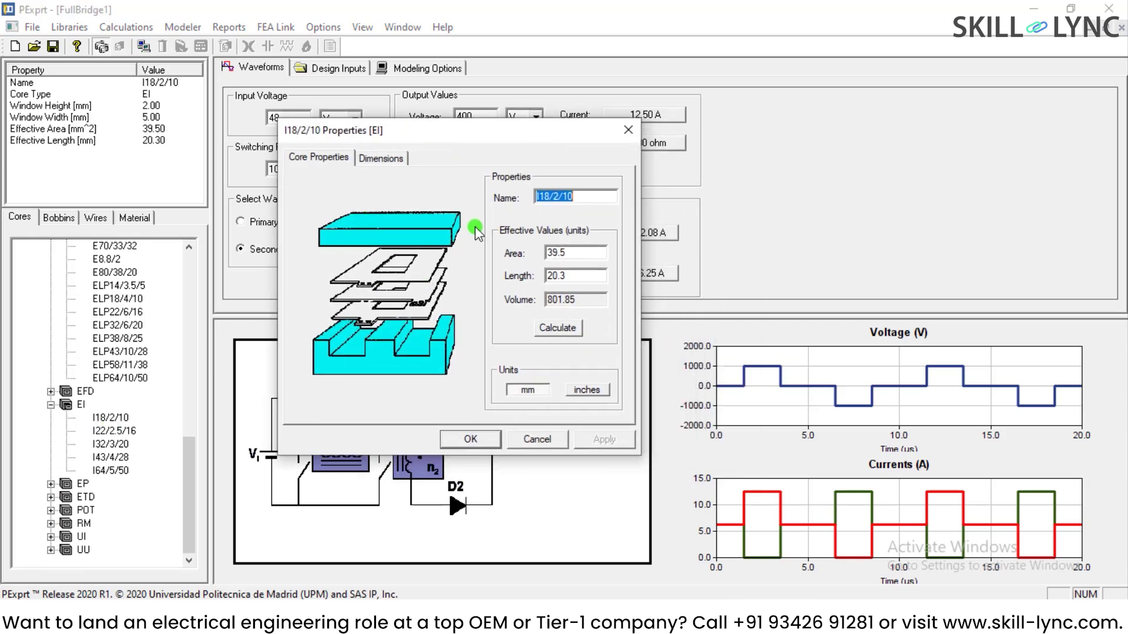
click(379, 158)
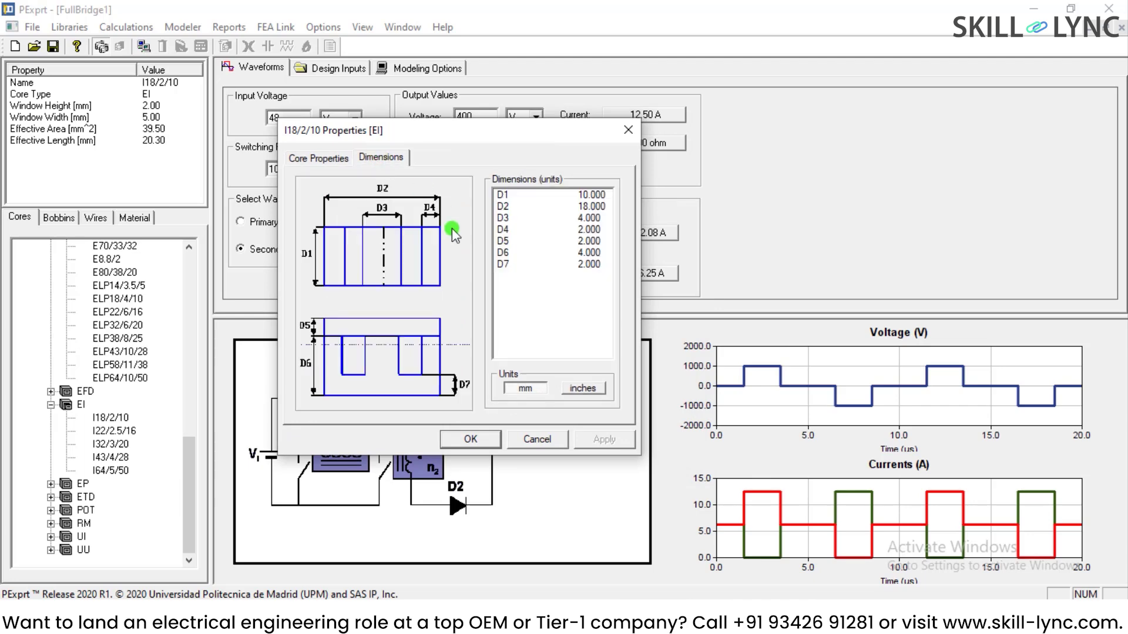
click(322, 158)
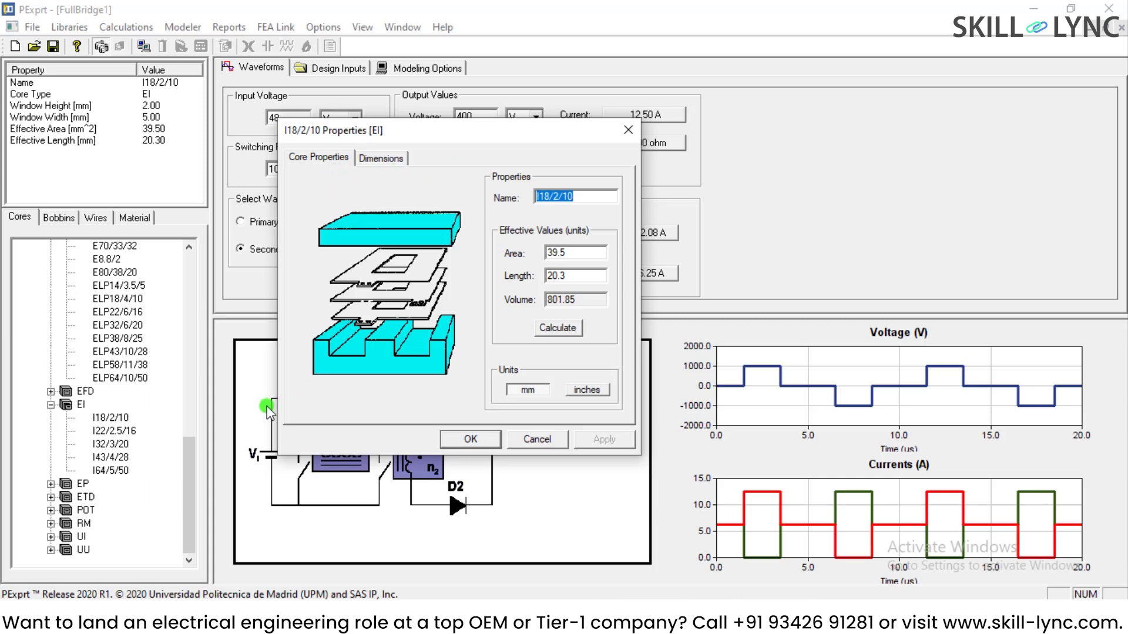
click(537, 438)
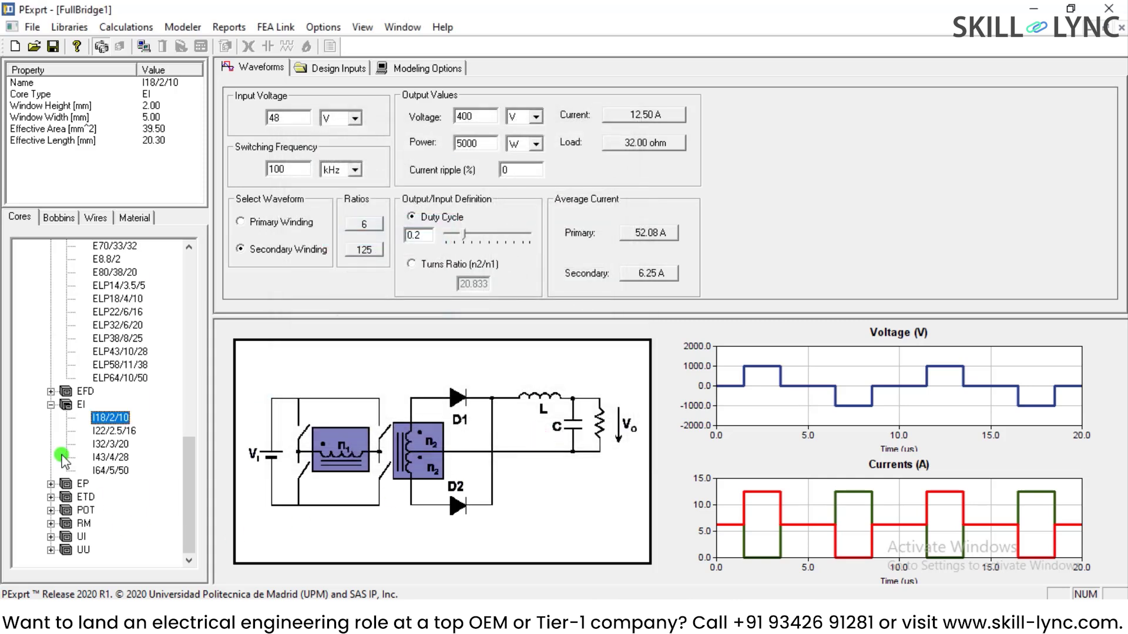
click(52, 405)
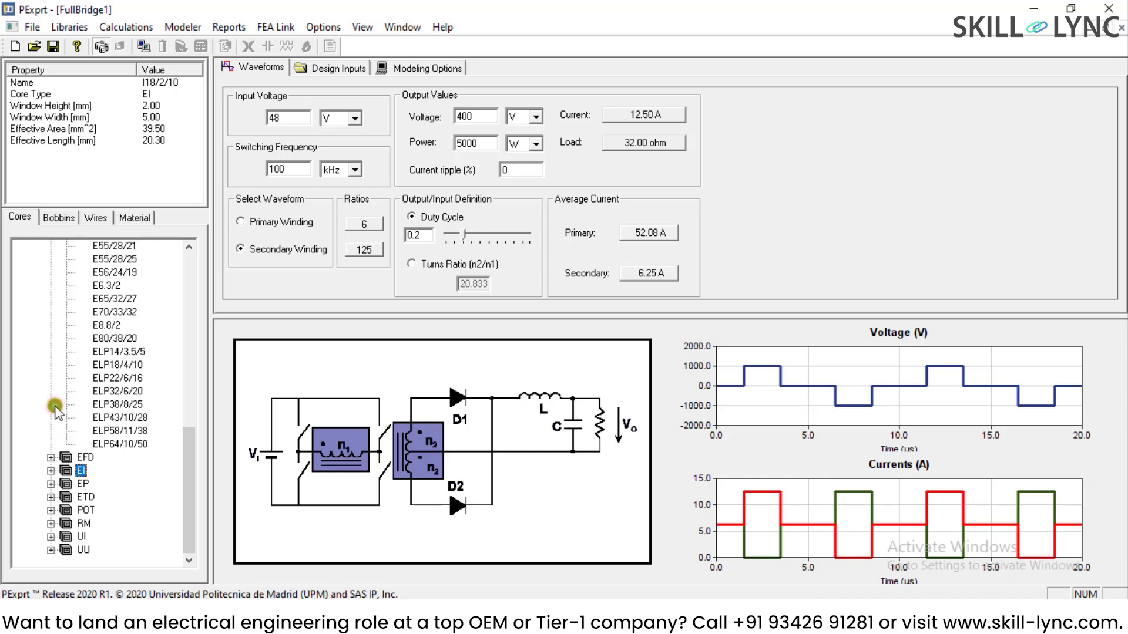
scroll(55, 407, up, 1)
click(52, 405)
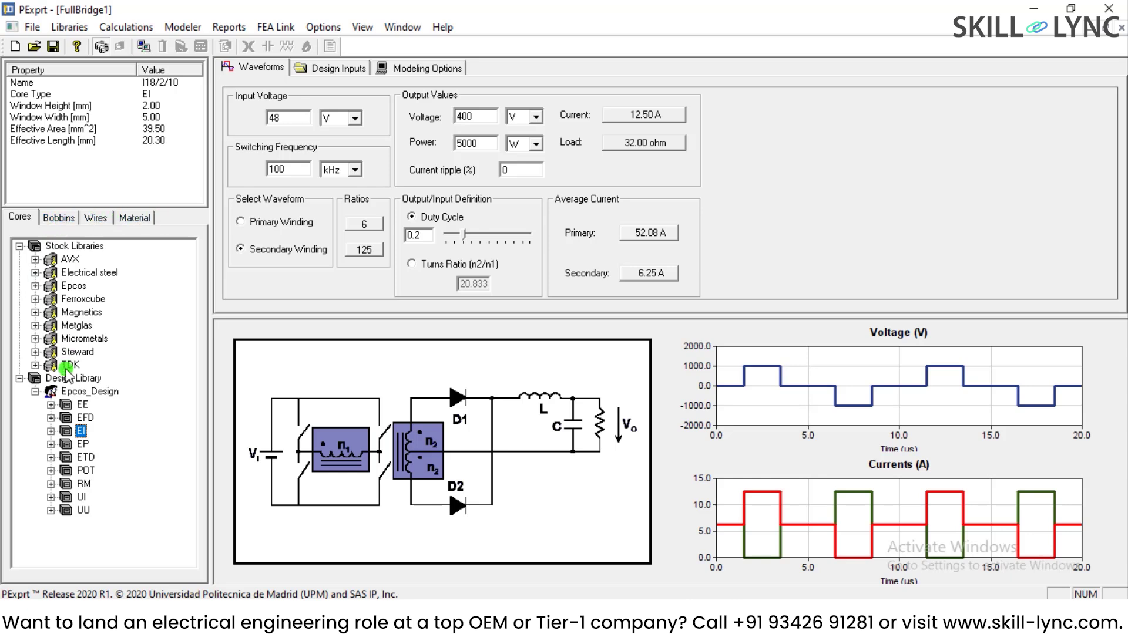
- Review the wire types available in the Epcos design library
click(95, 217)
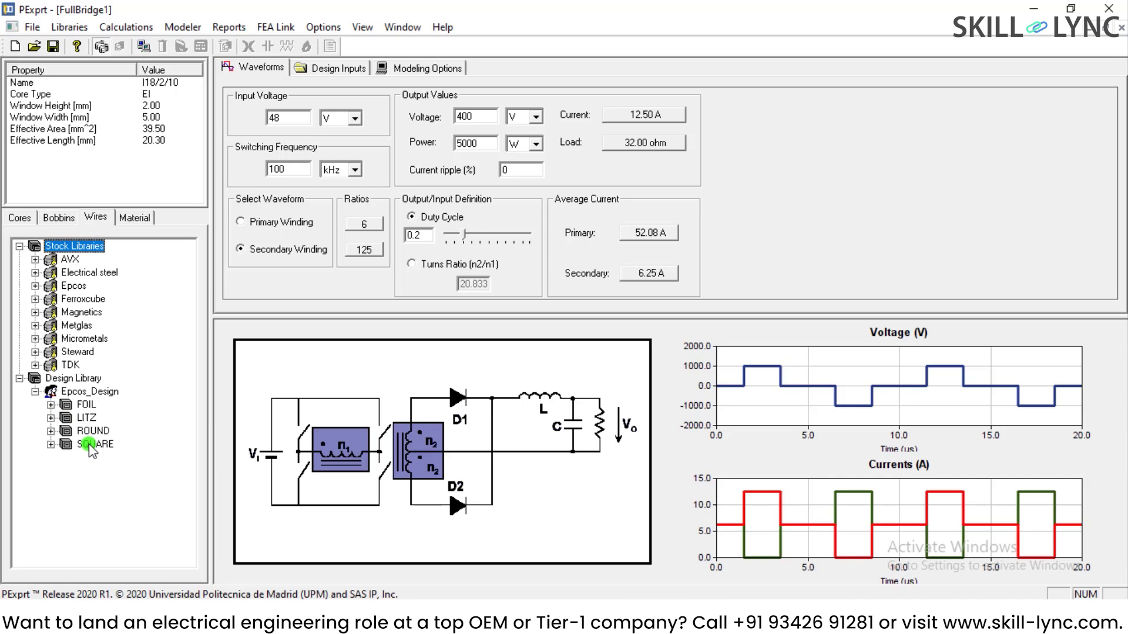
drag(101, 480, 50, 397)
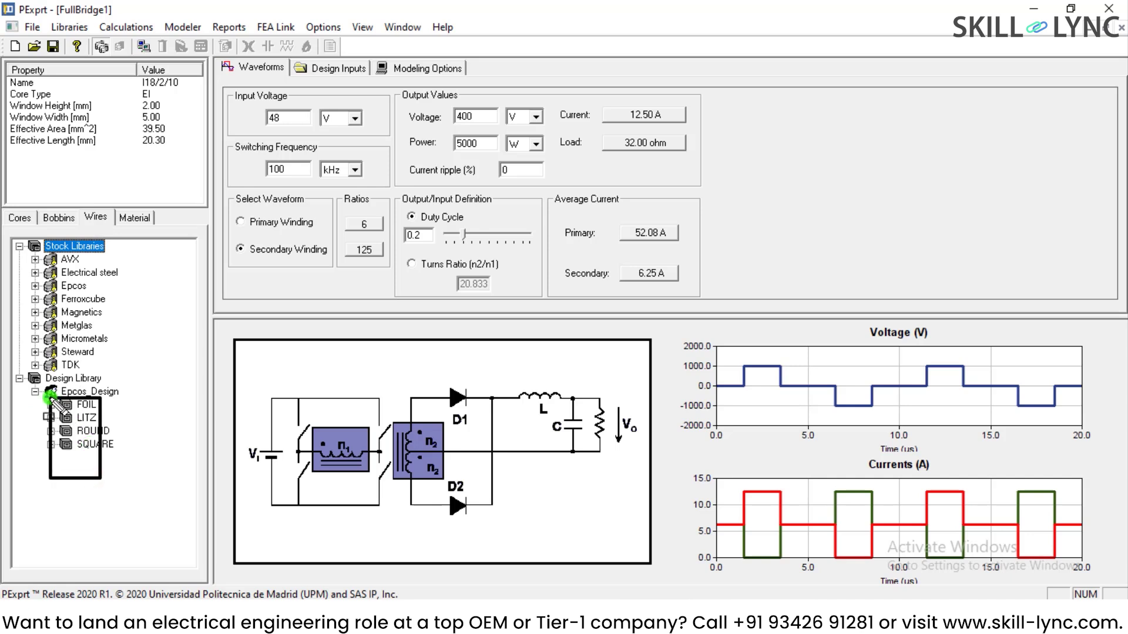
key(Escape)
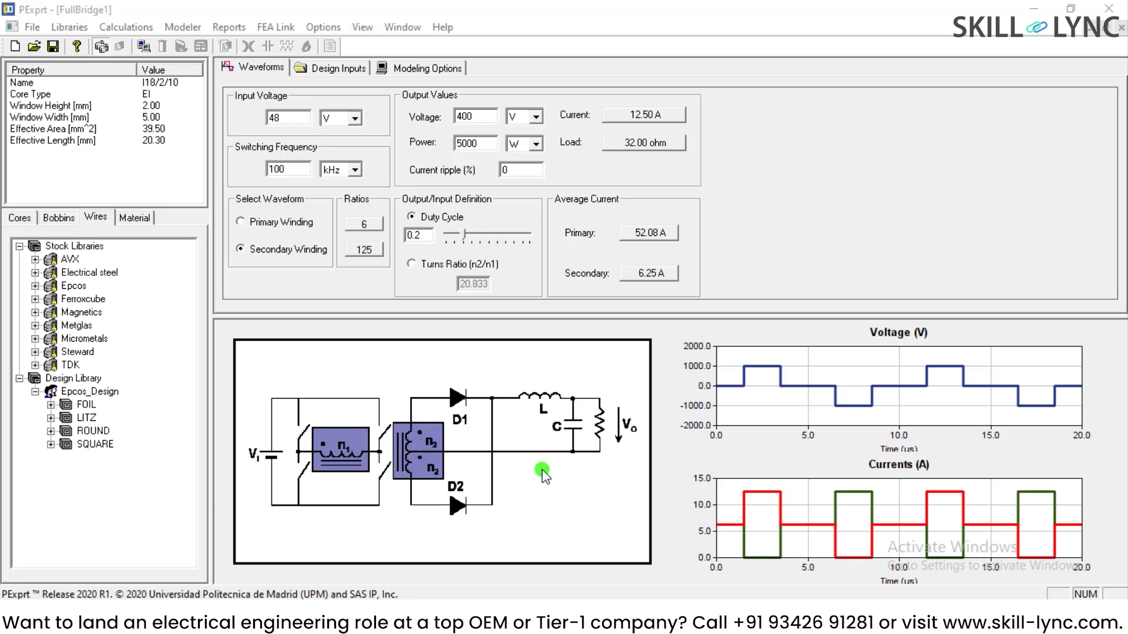
- Run the design process, letting the program select the missing cores and wires automatically, and dismiss the completion summary
click(144, 47)
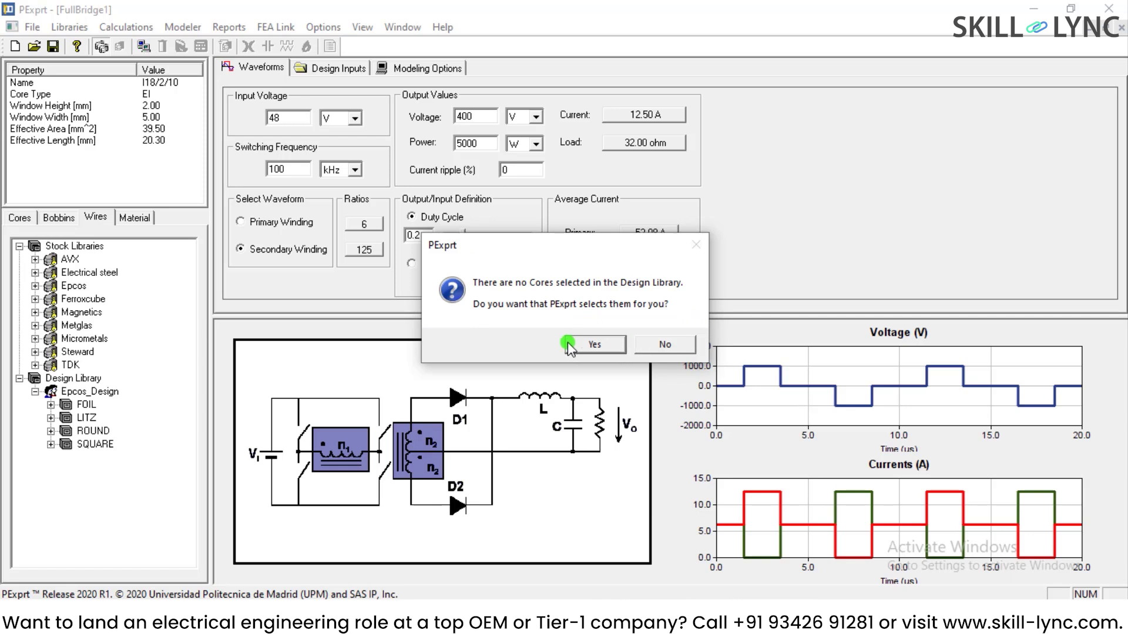
click(584, 347)
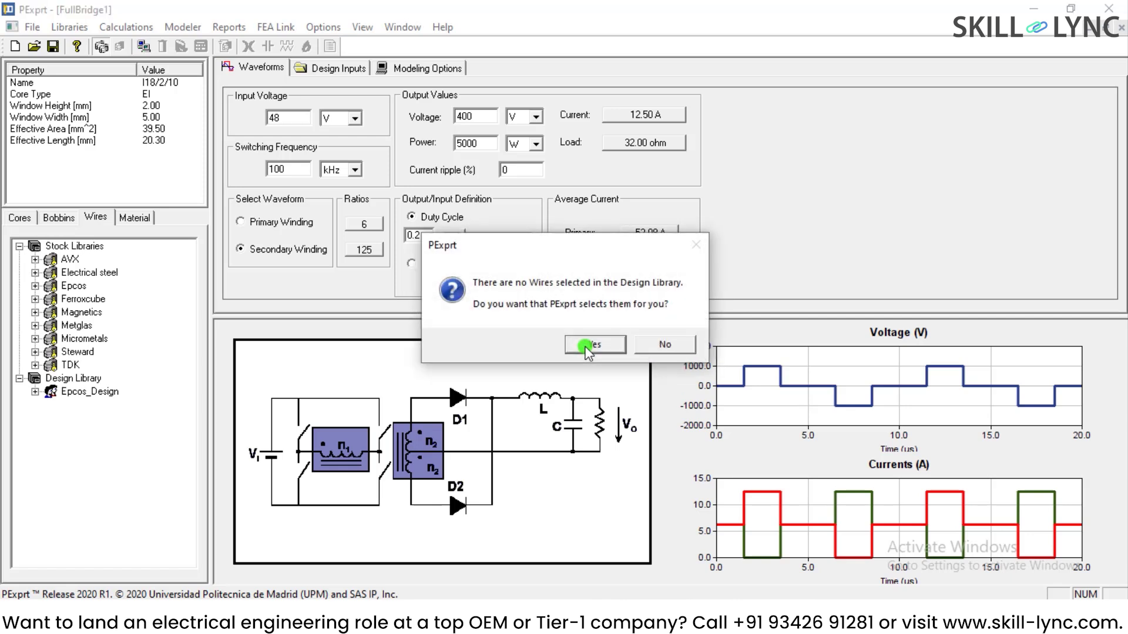
click(586, 347)
click(586, 346)
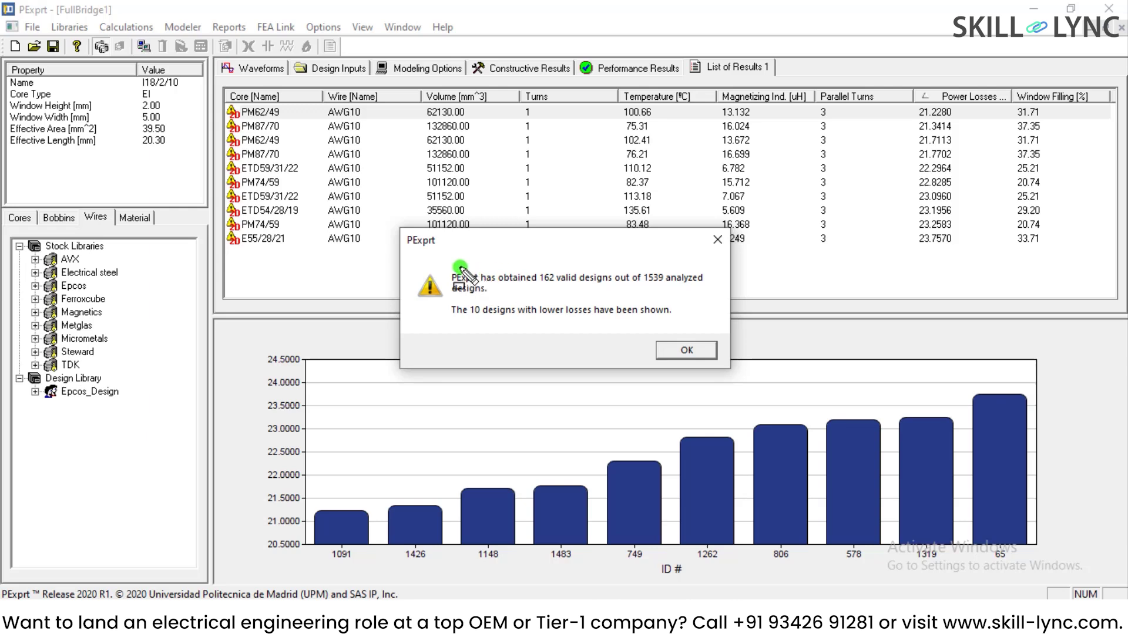
mouse_move(453, 265)
mouse_down()
mouse_move(635, 292)
mouse_move(624, 290)
mouse_up()
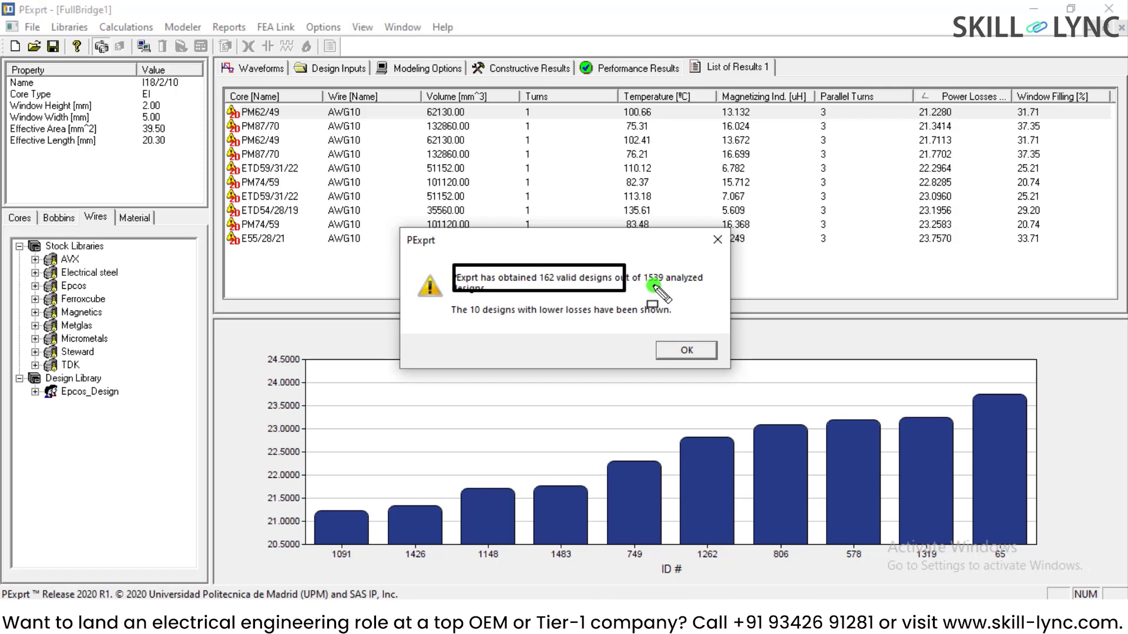
key(Escape)
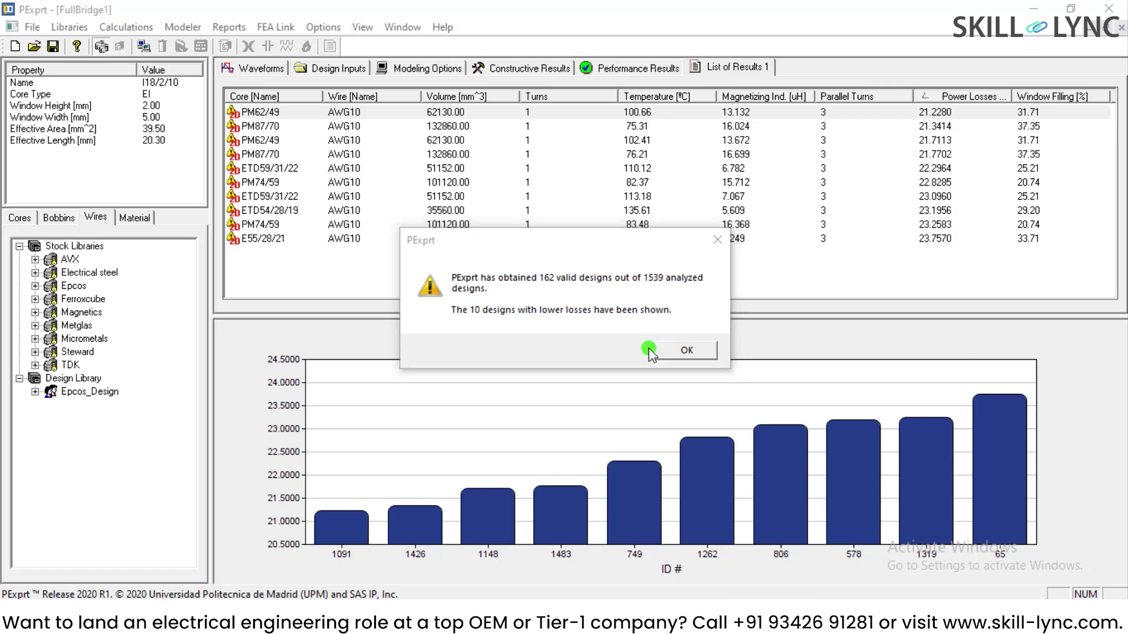
click(678, 351)
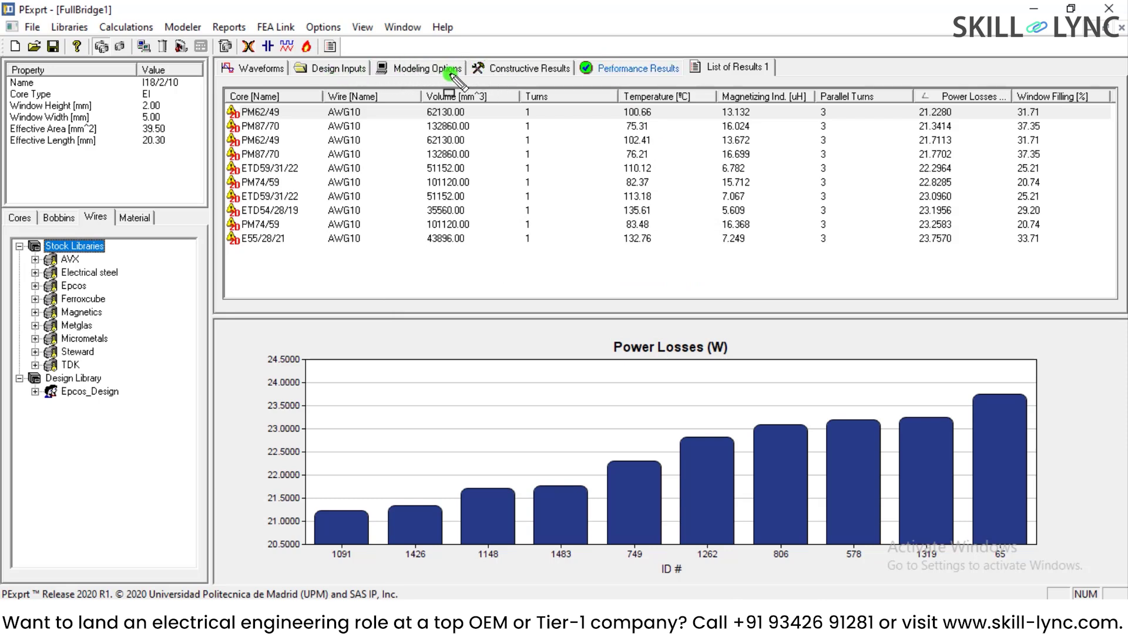
- Inspect the winding cross-section of the PM62/49 design in the constructive results
mouse_move(461, 45)
mouse_down()
mouse_move(531, 75)
mouse_move(585, 81)
mouse_move(792, 80)
mouse_up()
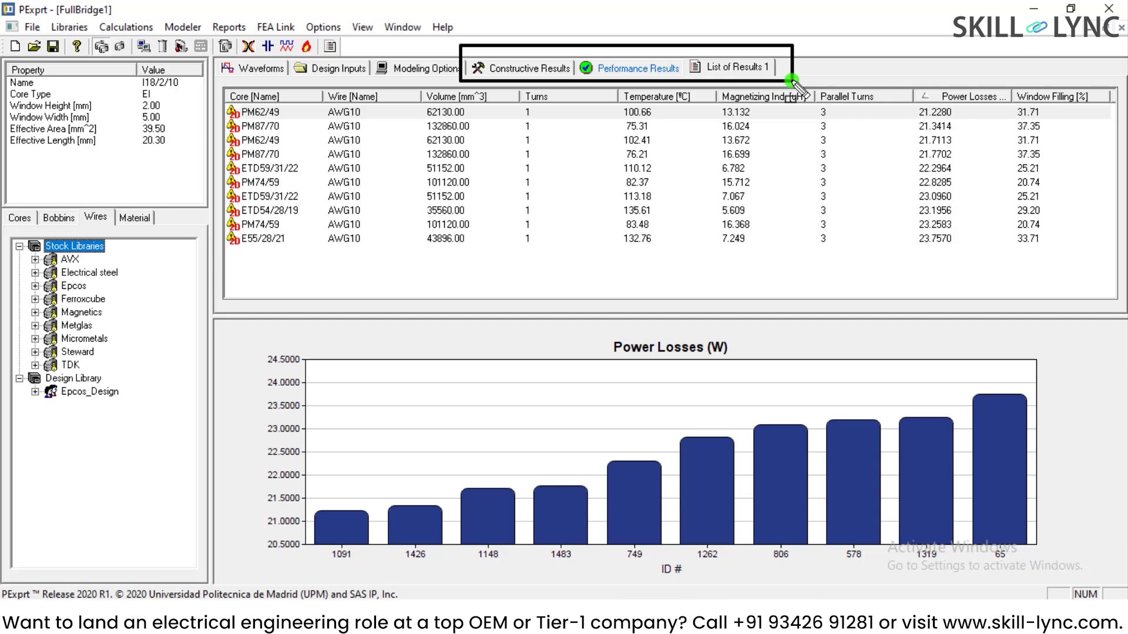
click(534, 72)
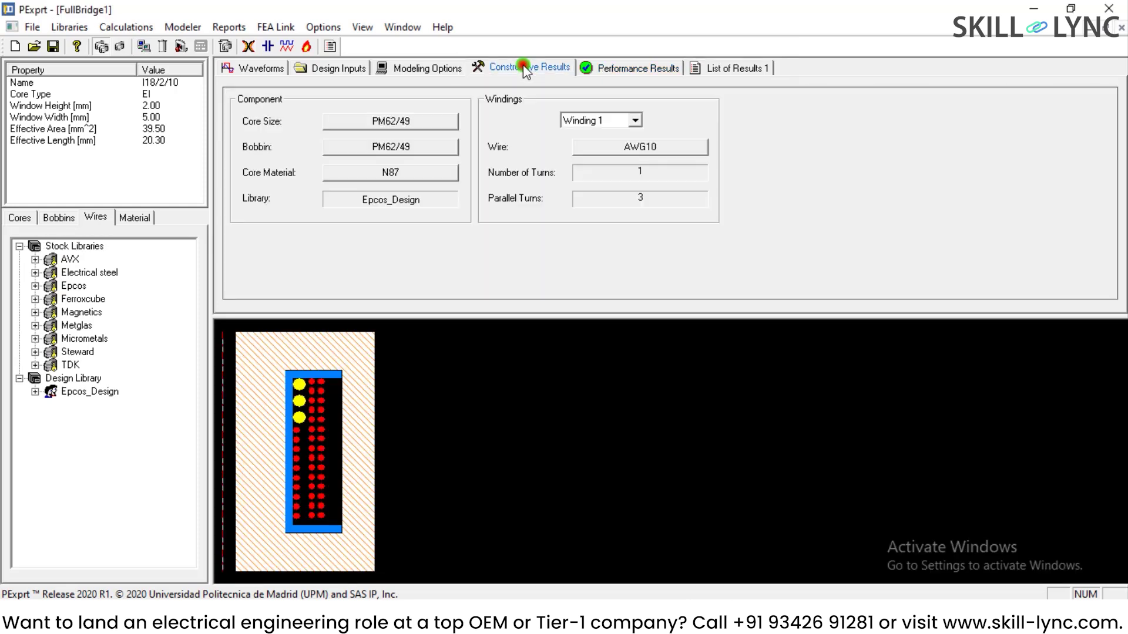
click(292, 528)
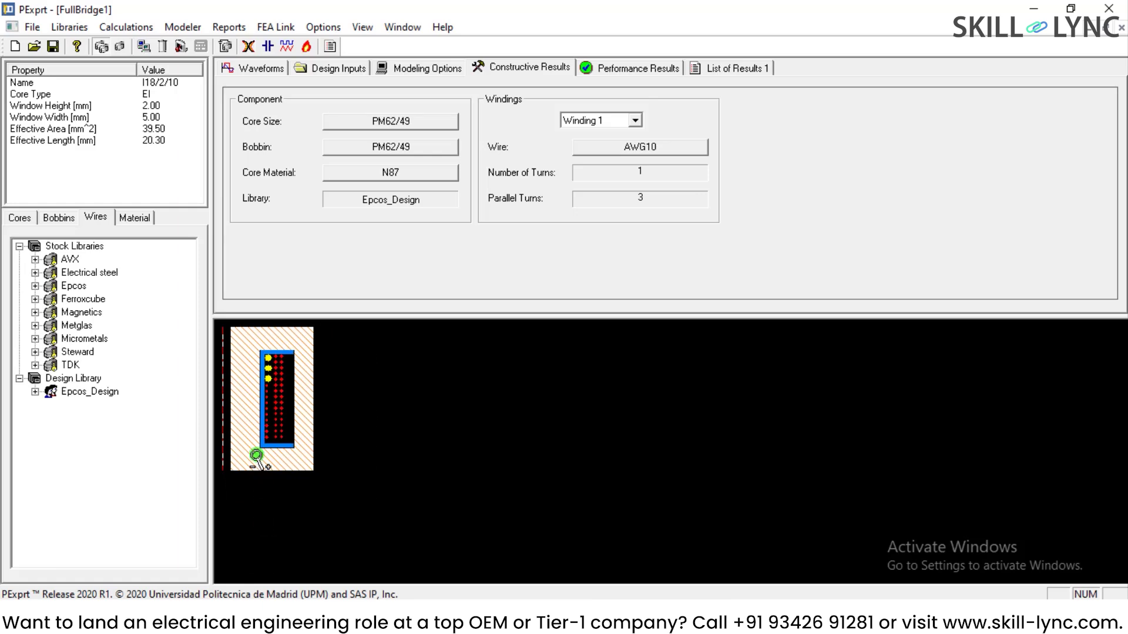
click(249, 408)
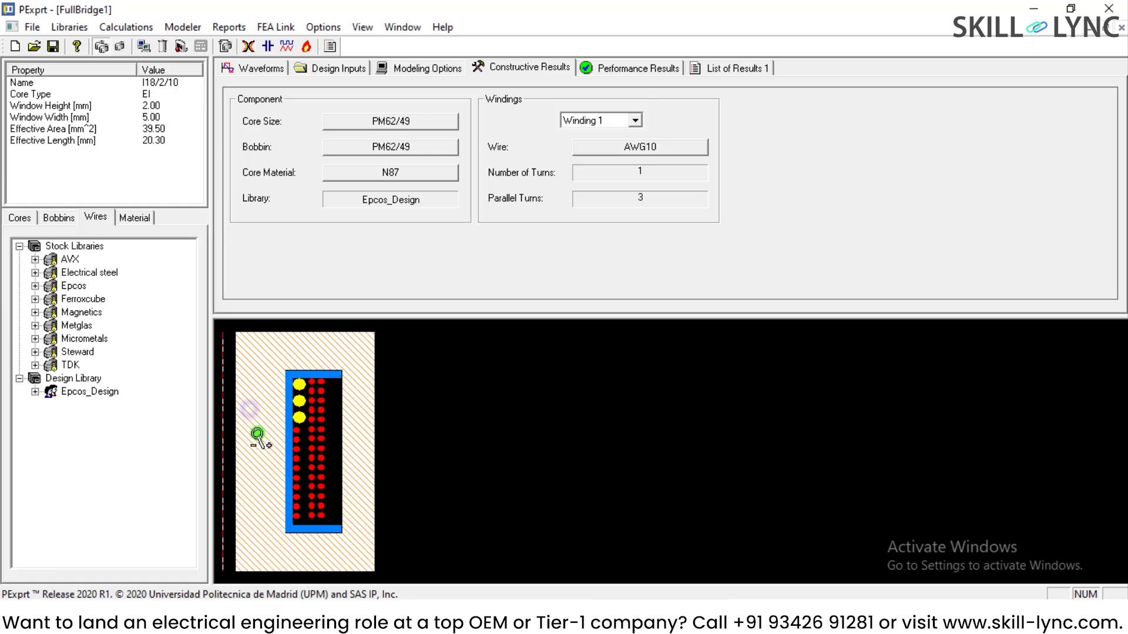
click(335, 556)
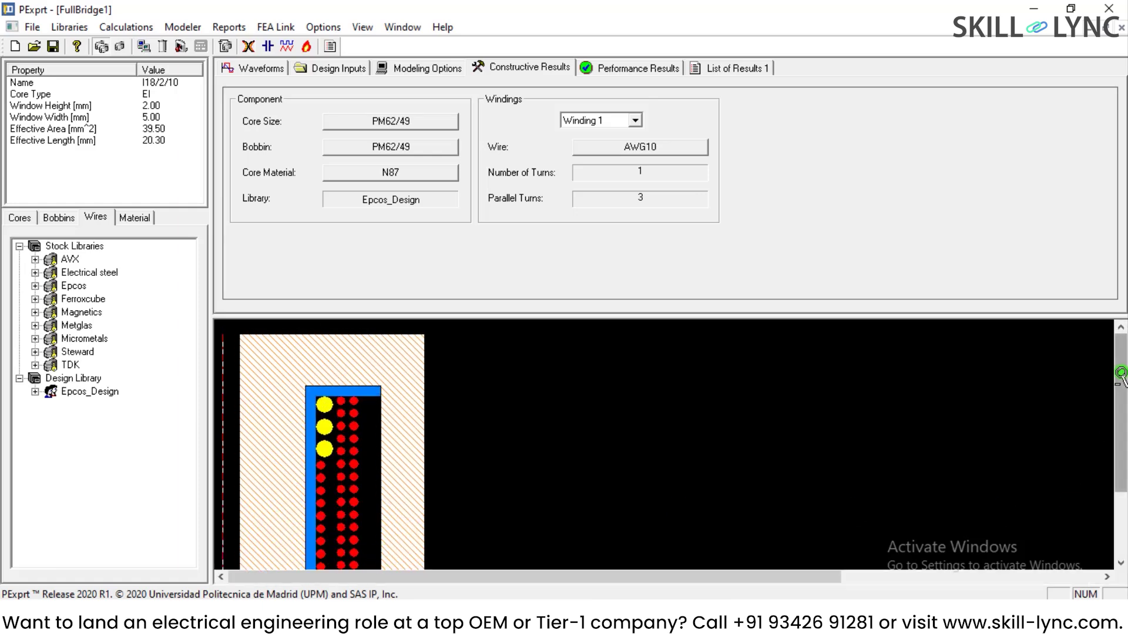
drag(1114, 382, 1114, 420)
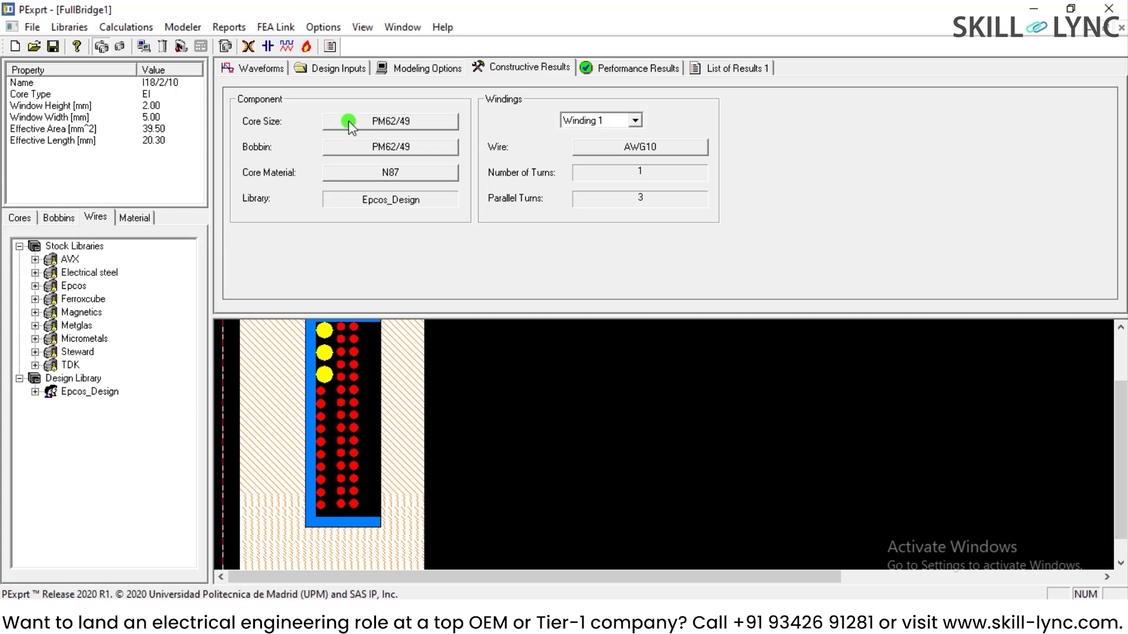
- Examine the PM62/49 core's properties and its dimensions in both inches and mm
click(385, 122)
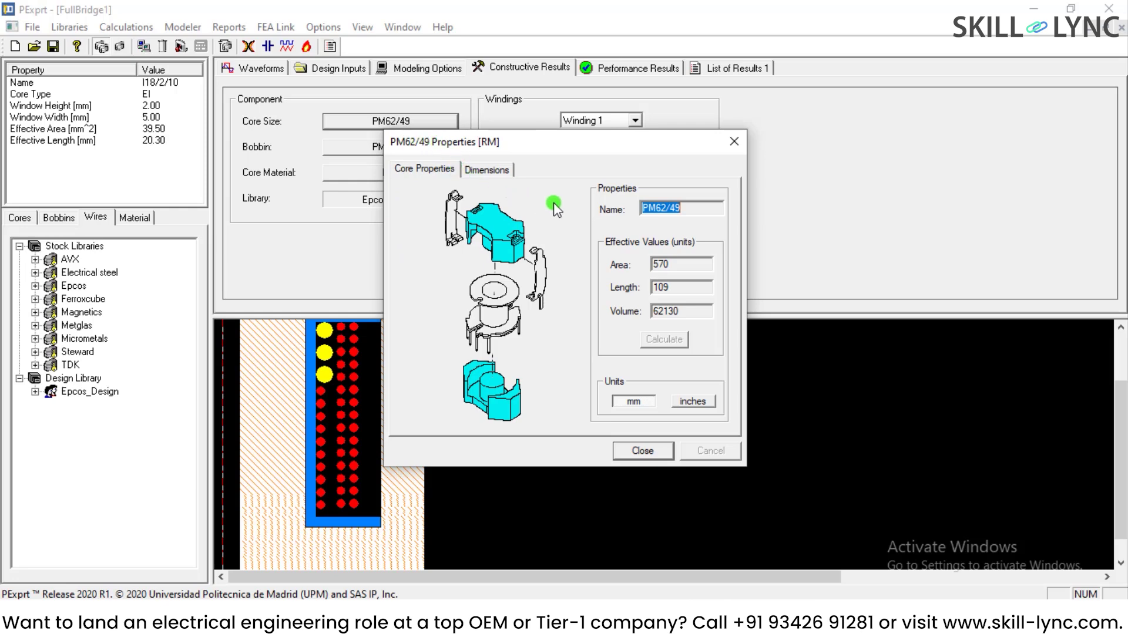
click(488, 176)
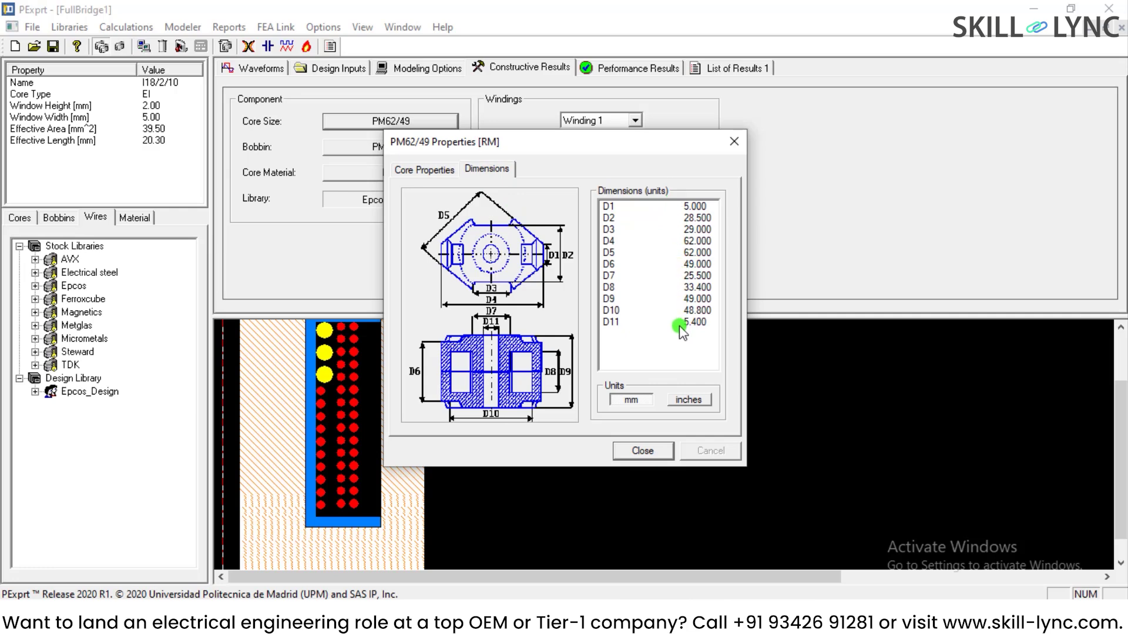
click(695, 401)
click(639, 401)
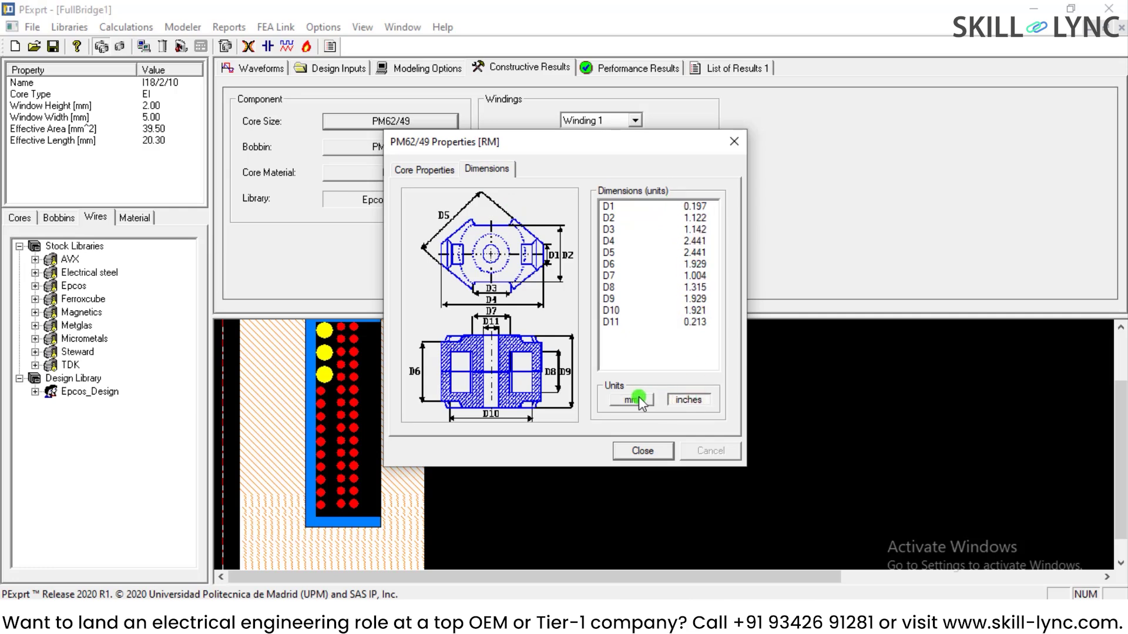
click(628, 454)
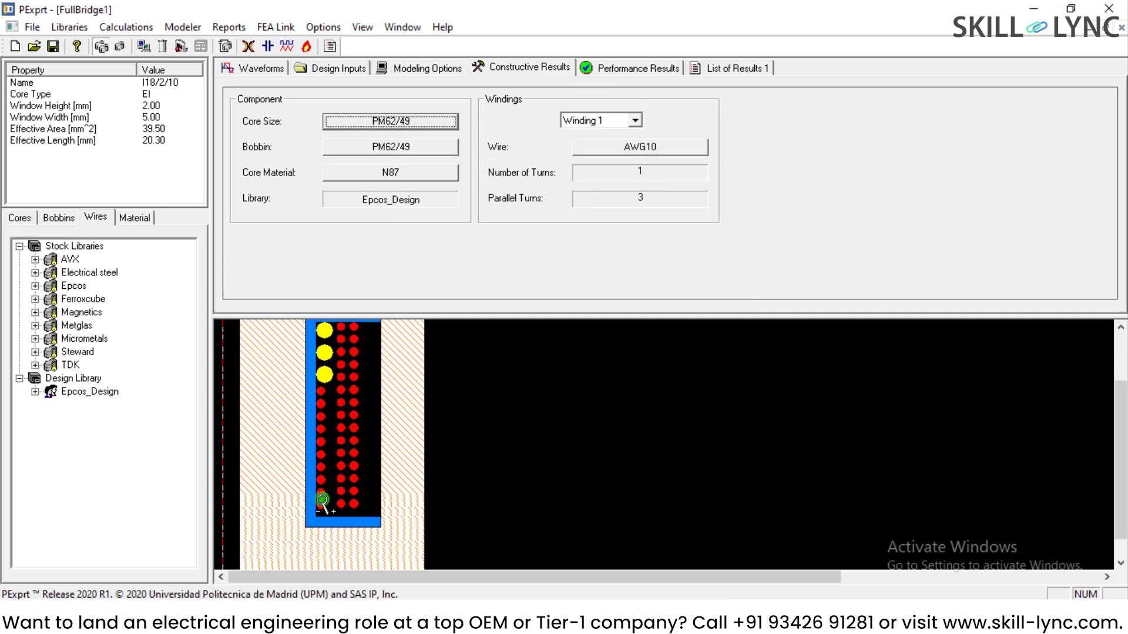
- Inspect the winding layout up close and review the properties of the AWG10 wire used for Winding 1
click(328, 508)
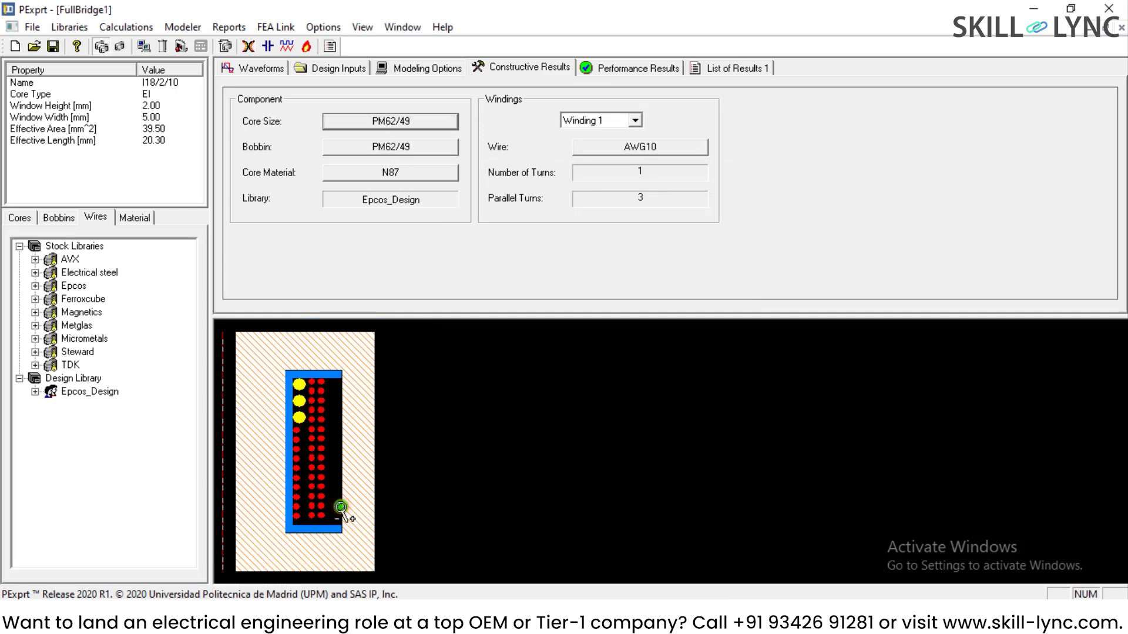
click(293, 530)
click(355, 536)
click(410, 523)
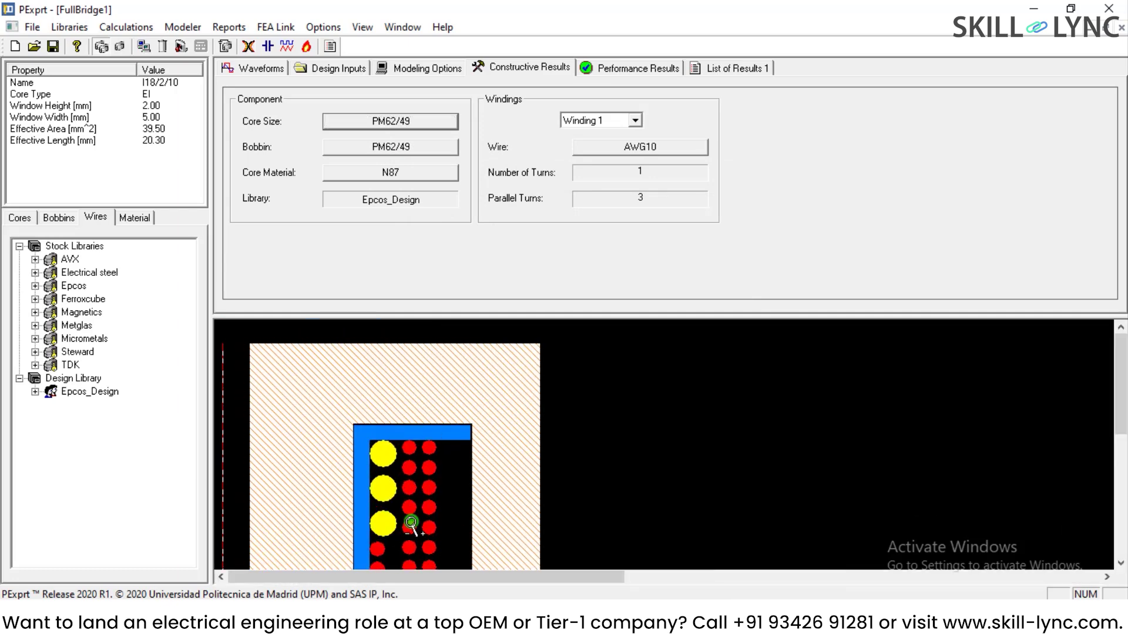
mouse_move(1121, 353)
mouse_down()
mouse_move(1119, 441)
mouse_move(1118, 388)
mouse_up()
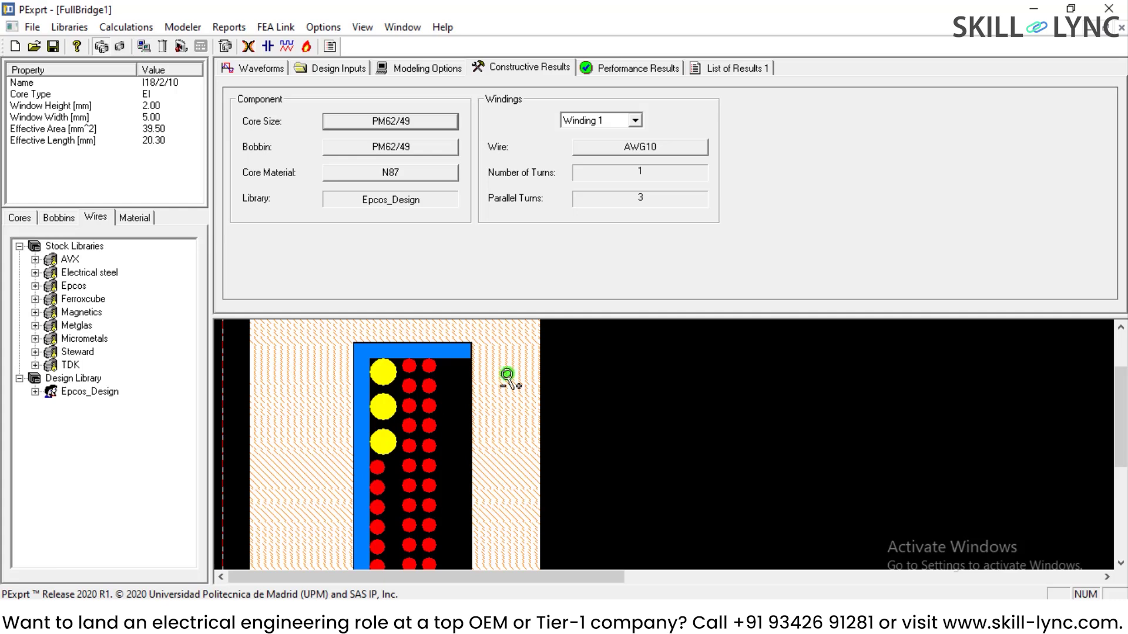
click(611, 147)
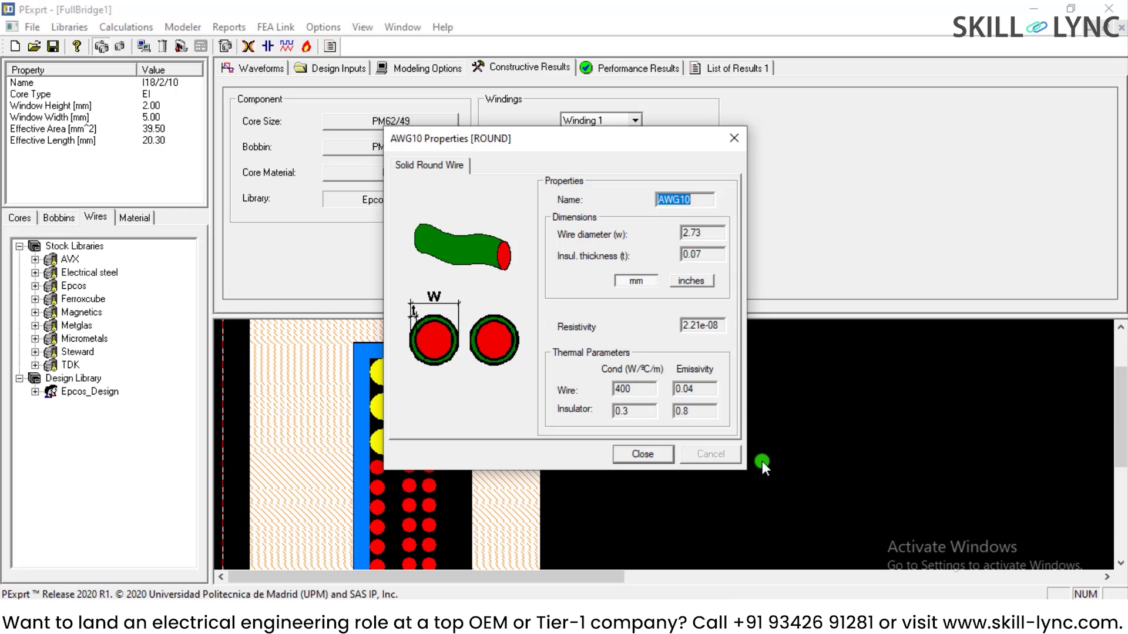
click(657, 461)
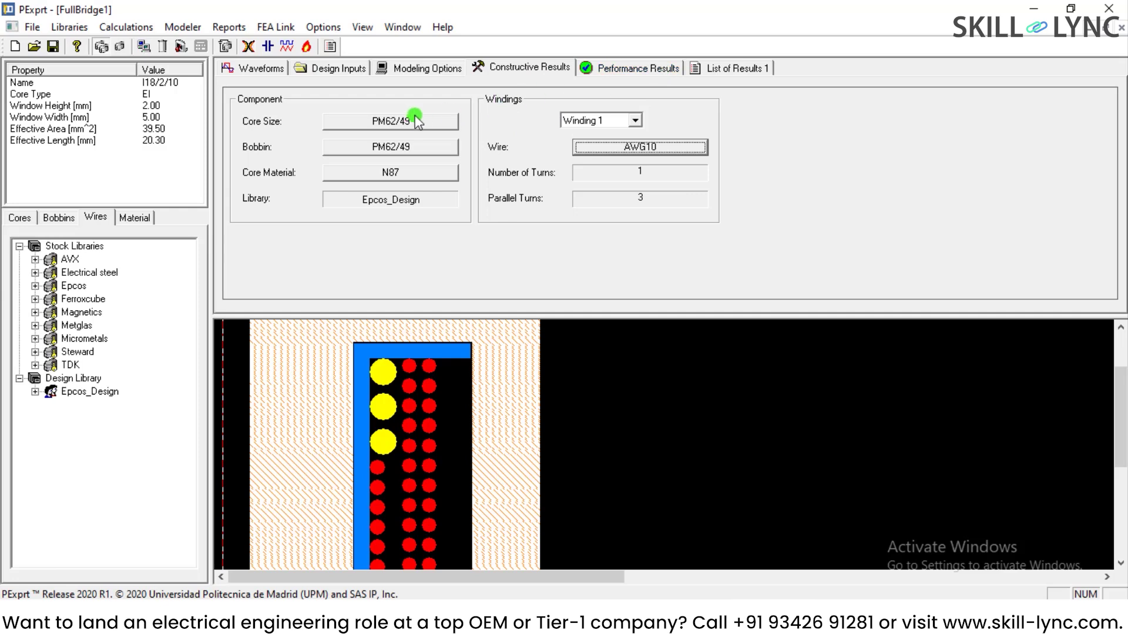
- Review the performance results, including the losses, the window filling charts and the magnetizing current waveform
click(614, 82)
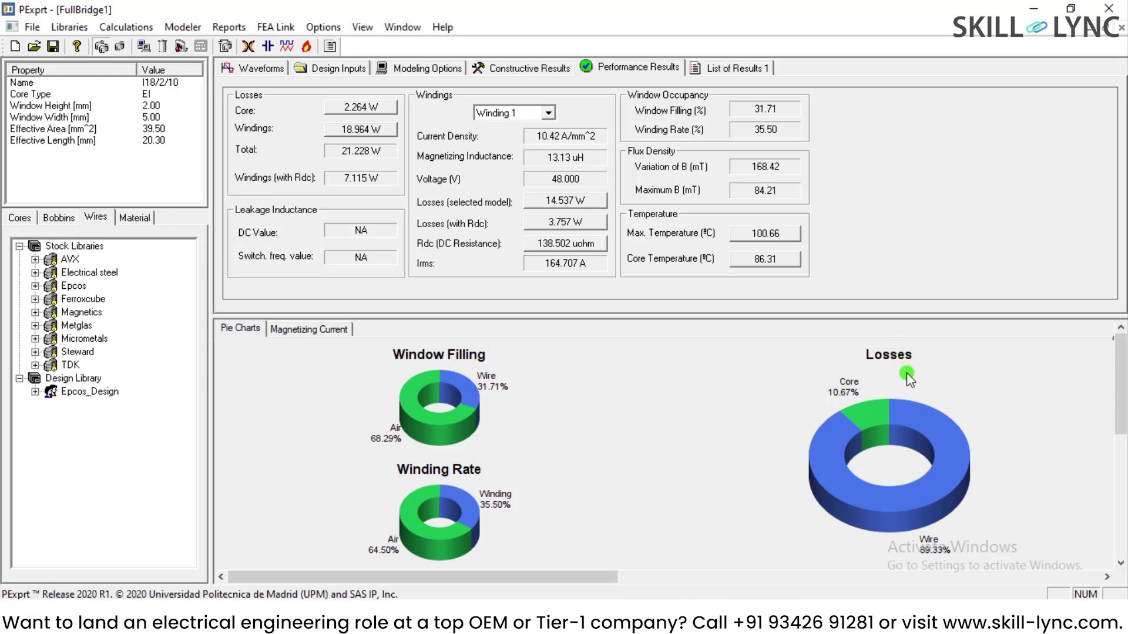
click(299, 329)
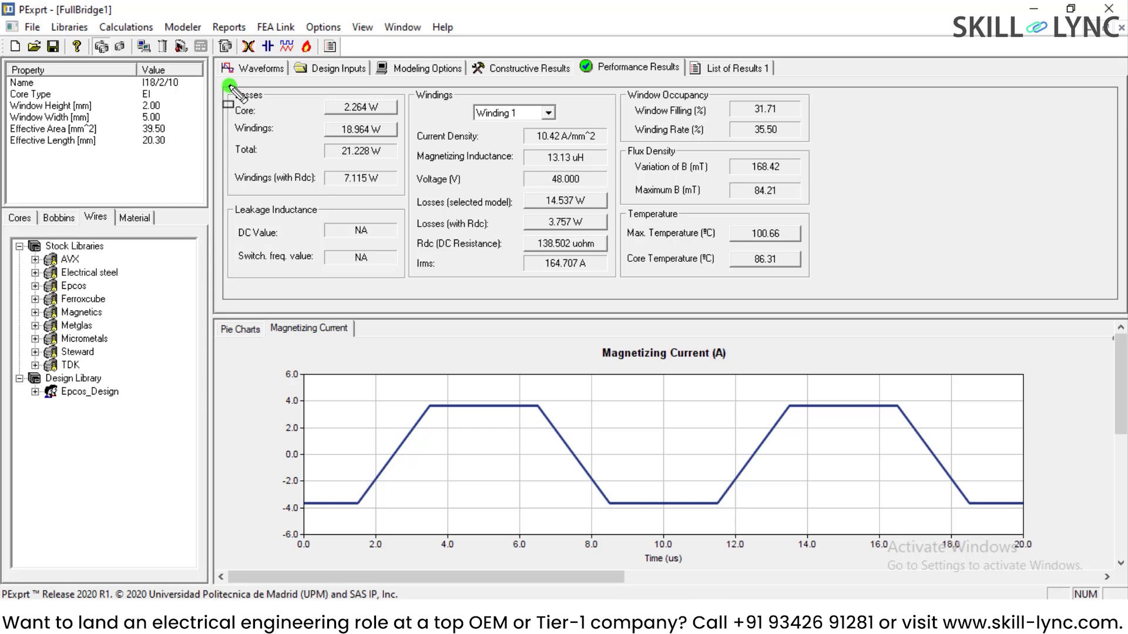
mouse_move(311, 91)
mouse_down()
mouse_move(352, 147)
mouse_move(415, 187)
mouse_up()
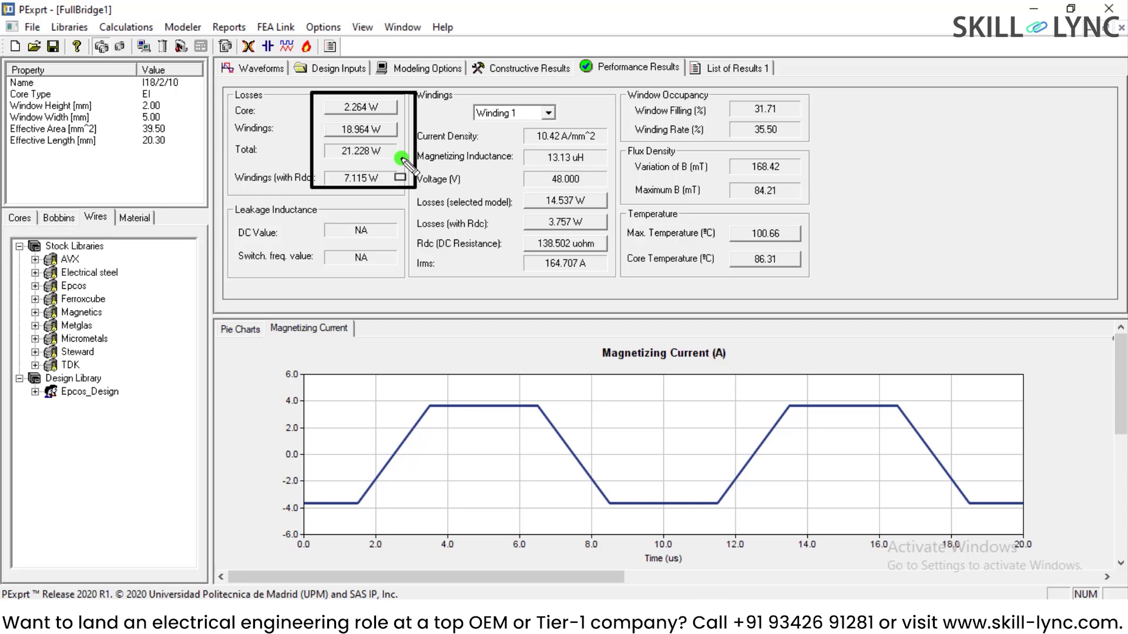
key(Escape)
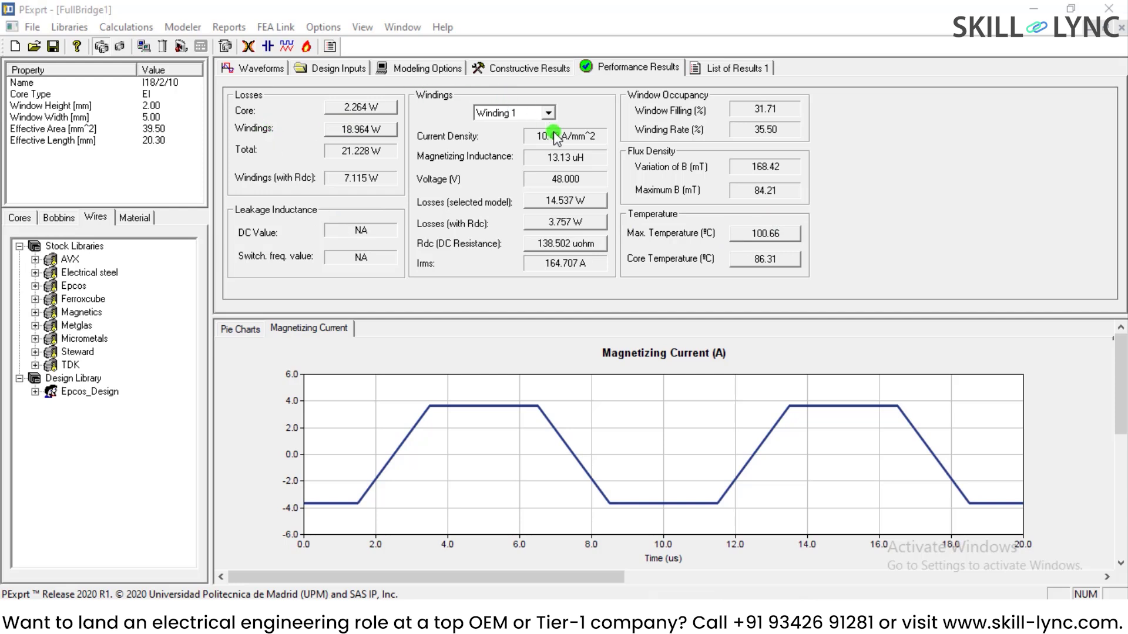
- Generate a model from the first PM62/49 design in the results list with the Open PExprt Modeler [PEmag] option, accepting the parameter warning
click(739, 65)
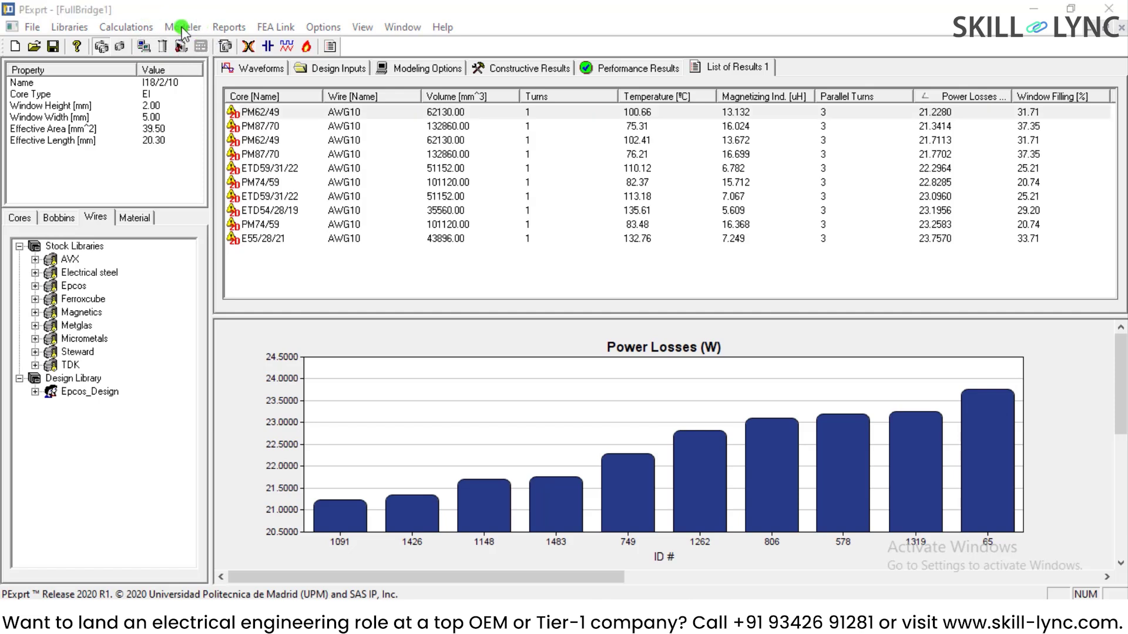
click(179, 27)
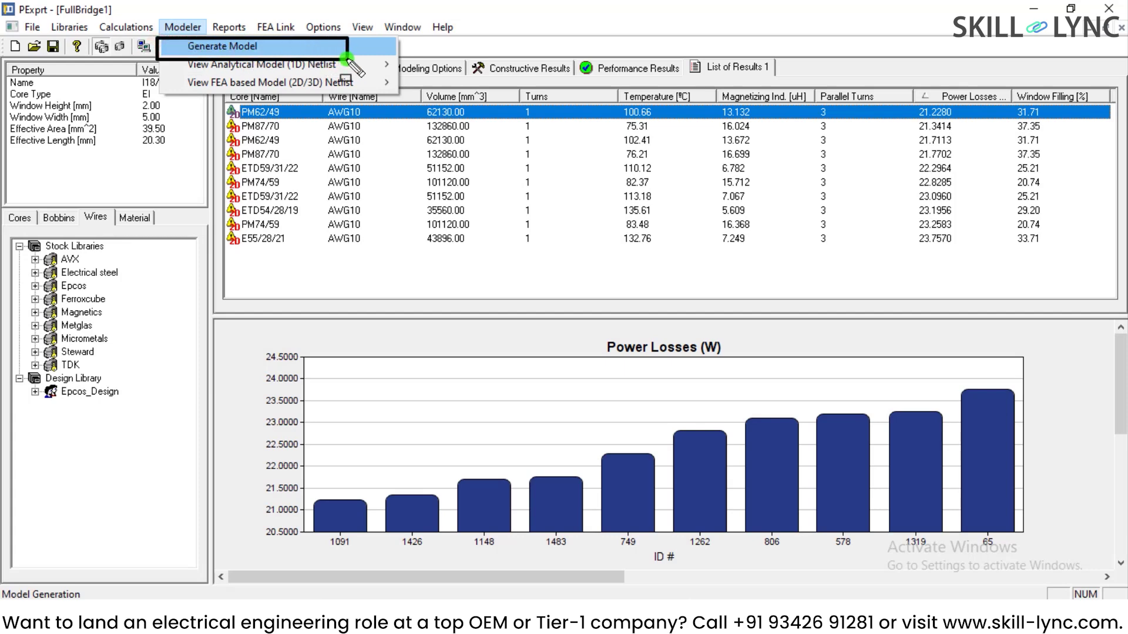
key(Escape)
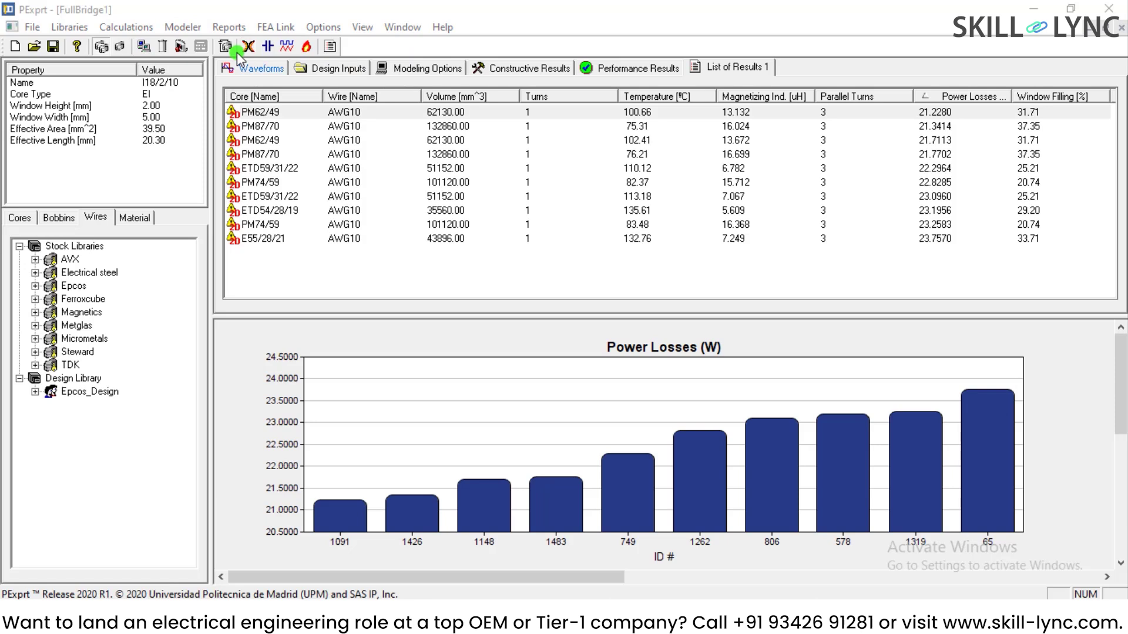
click(187, 27)
click(197, 46)
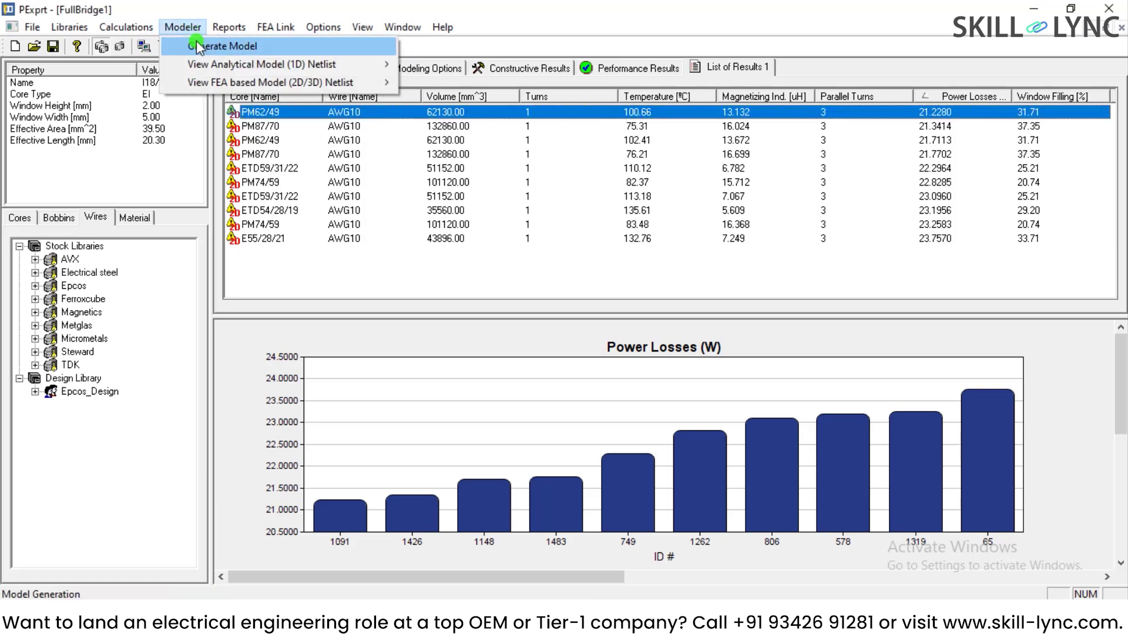
mouse_move(210, 65)
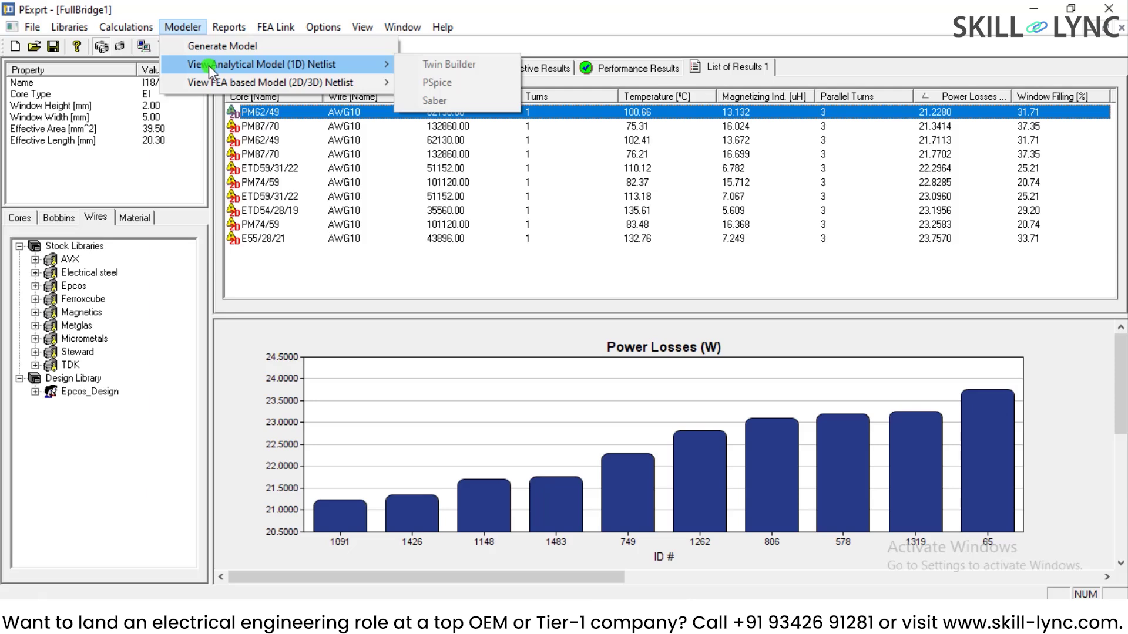
mouse_move(217, 87)
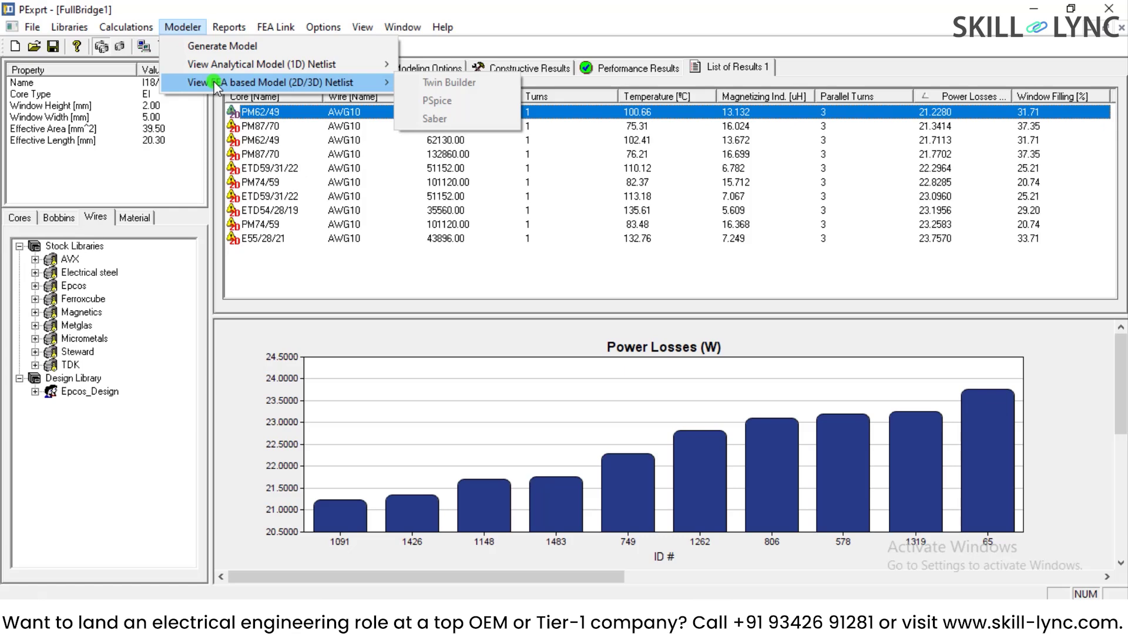
click(226, 47)
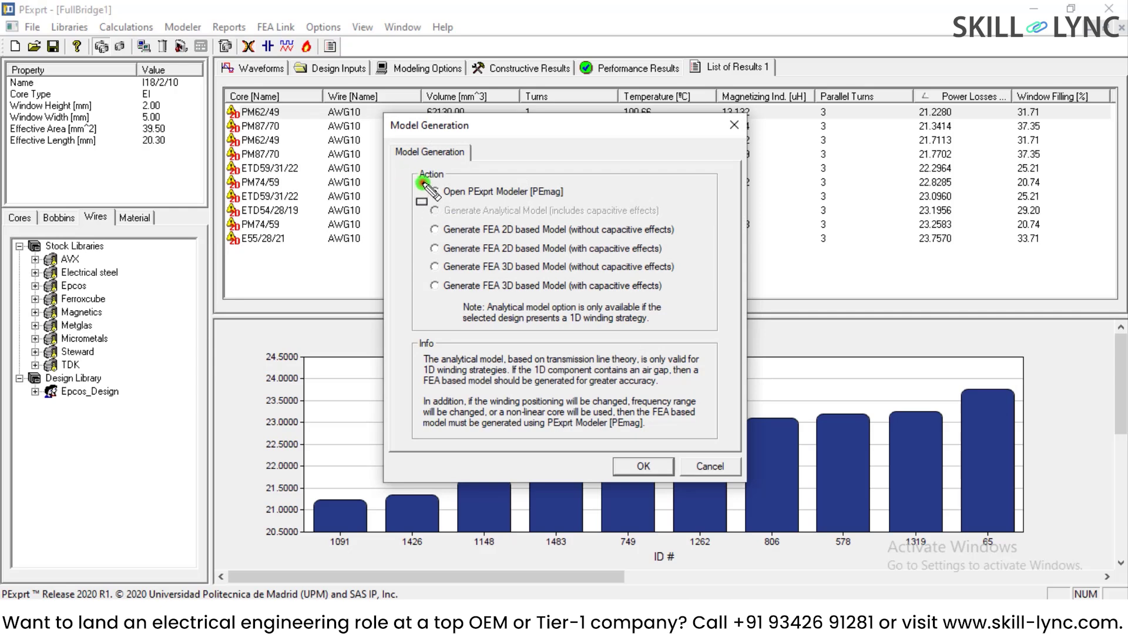
drag(421, 182, 592, 209)
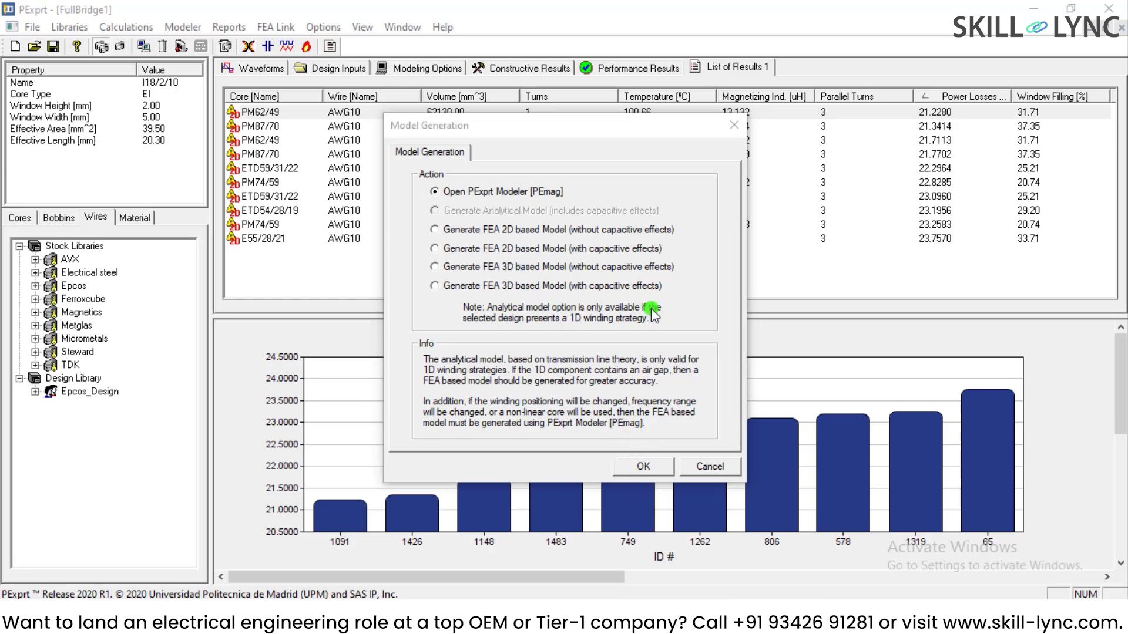
click(634, 469)
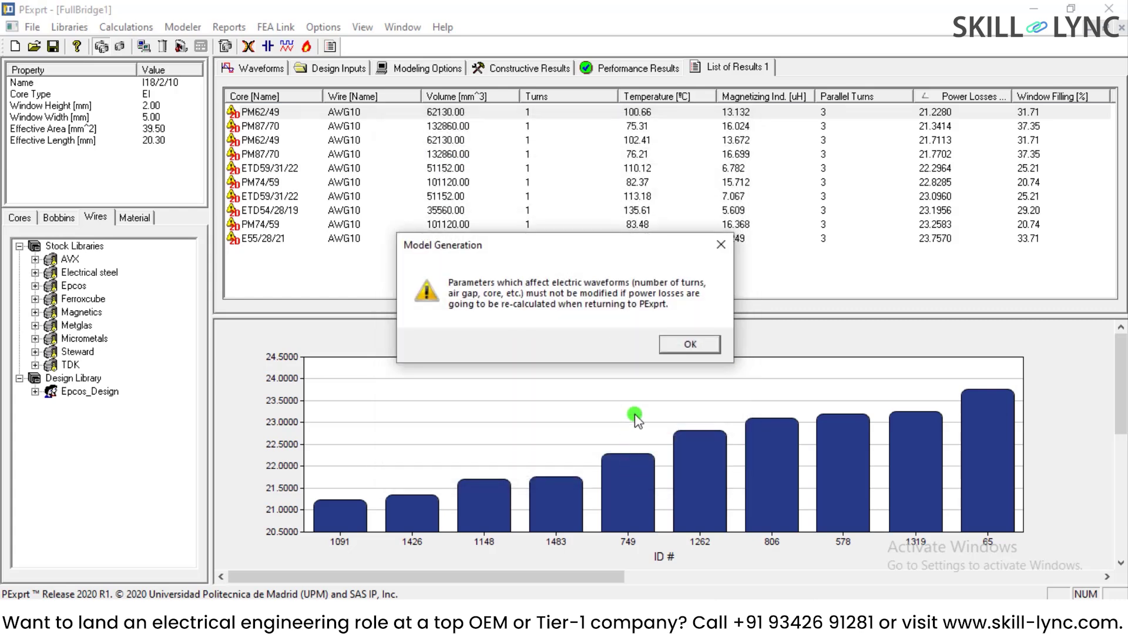
click(687, 344)
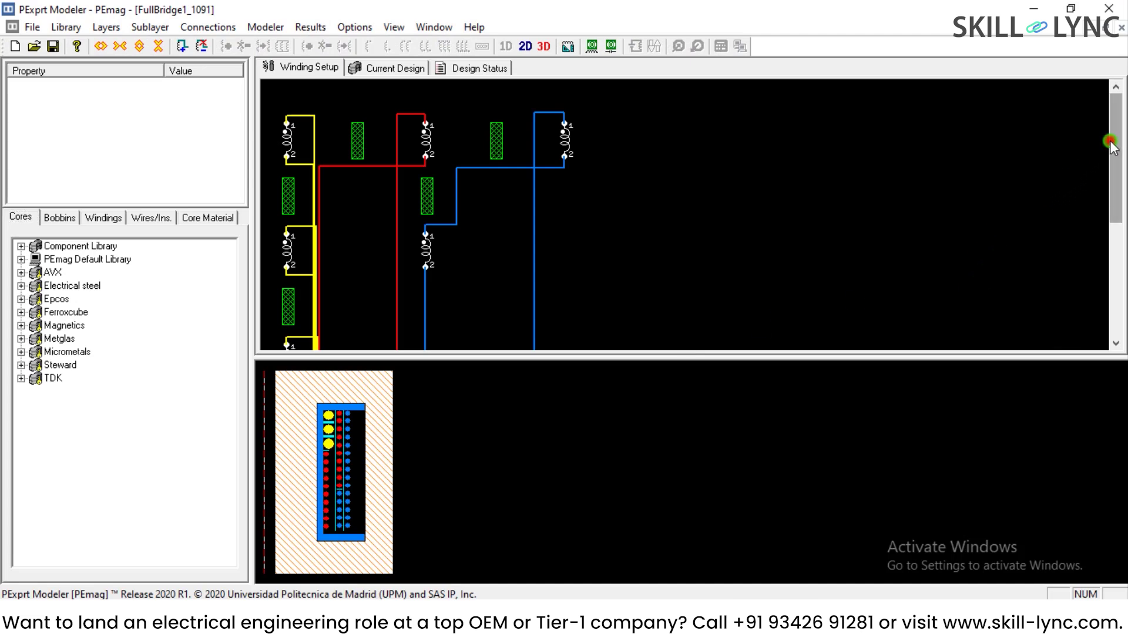
- Enlarge the winding setup schematic and look over its connections from the layers down to pins A, B and C
drag(1110, 141, 1113, 271)
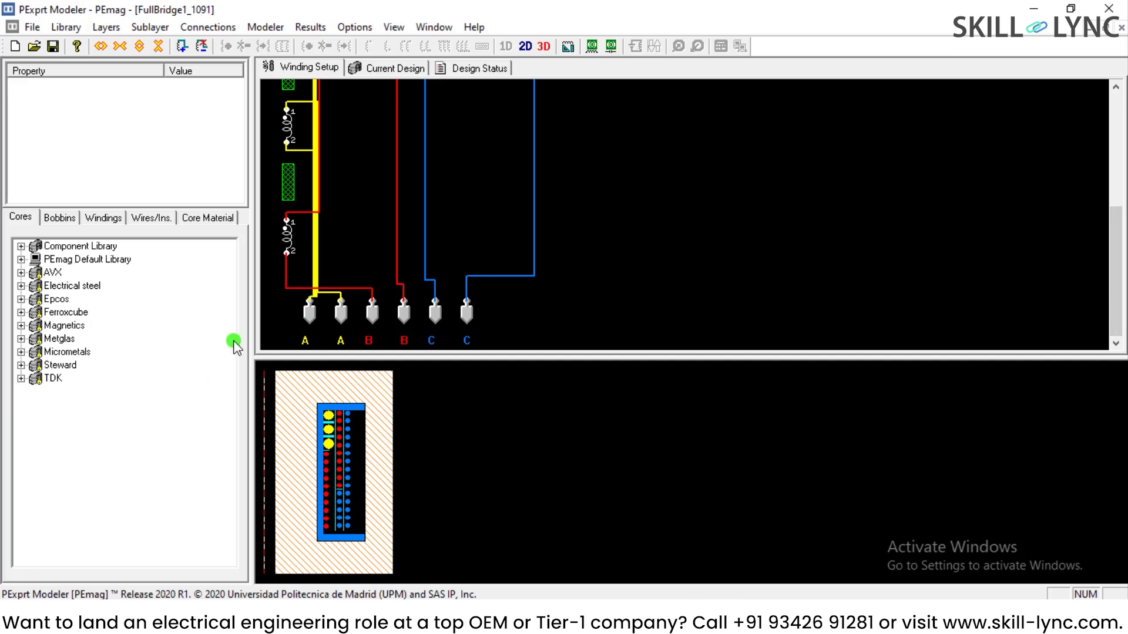
drag(249, 314, 140, 321)
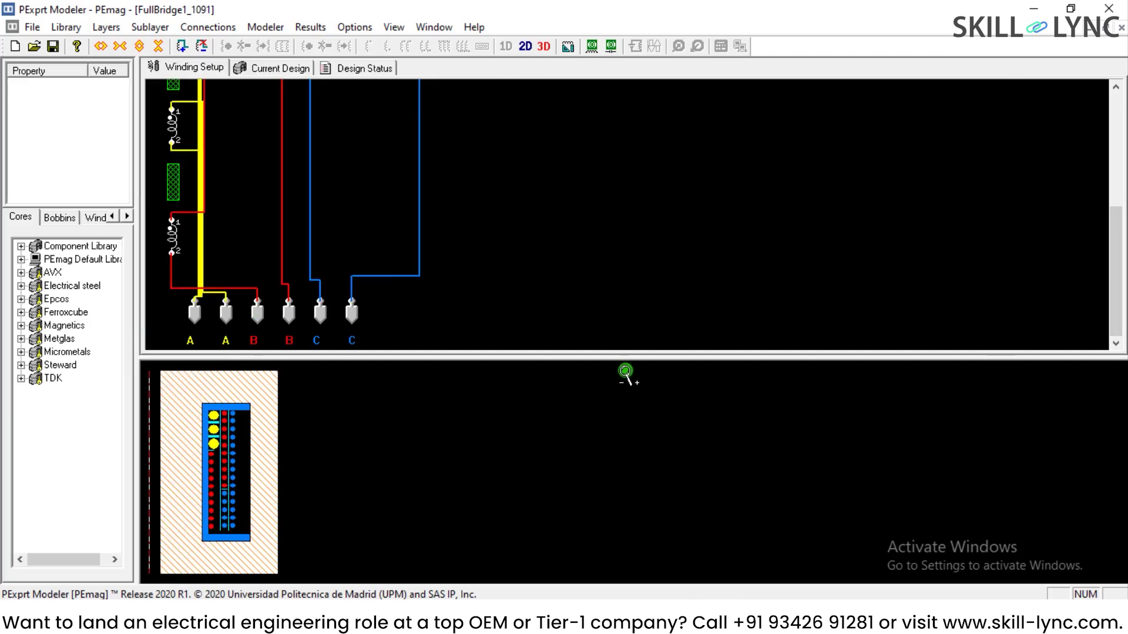
drag(624, 359, 621, 433)
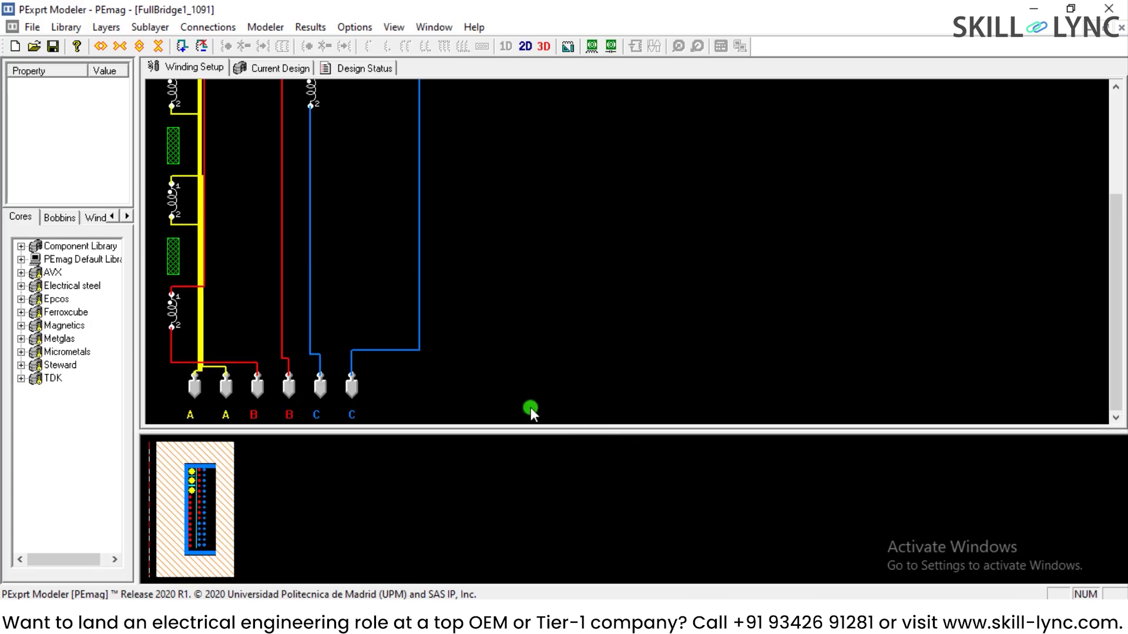
drag(1116, 217, 1115, 115)
- Inspect the properties of individual winding and insulator elements across the schematic's layers and trace the connections to the pins
click(182, 148)
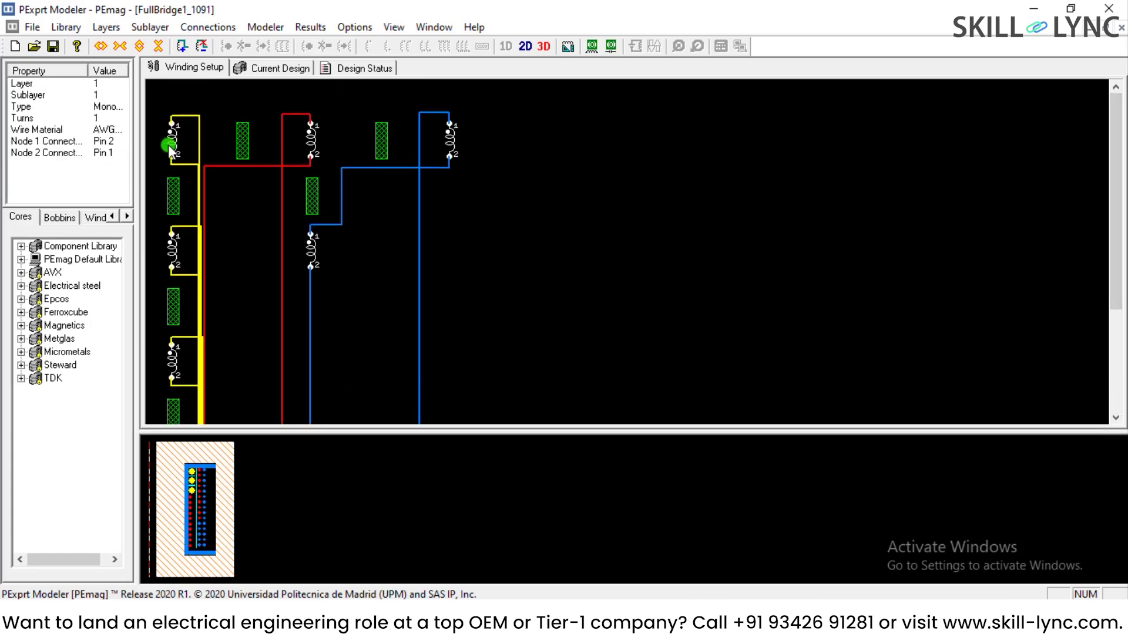
click(241, 147)
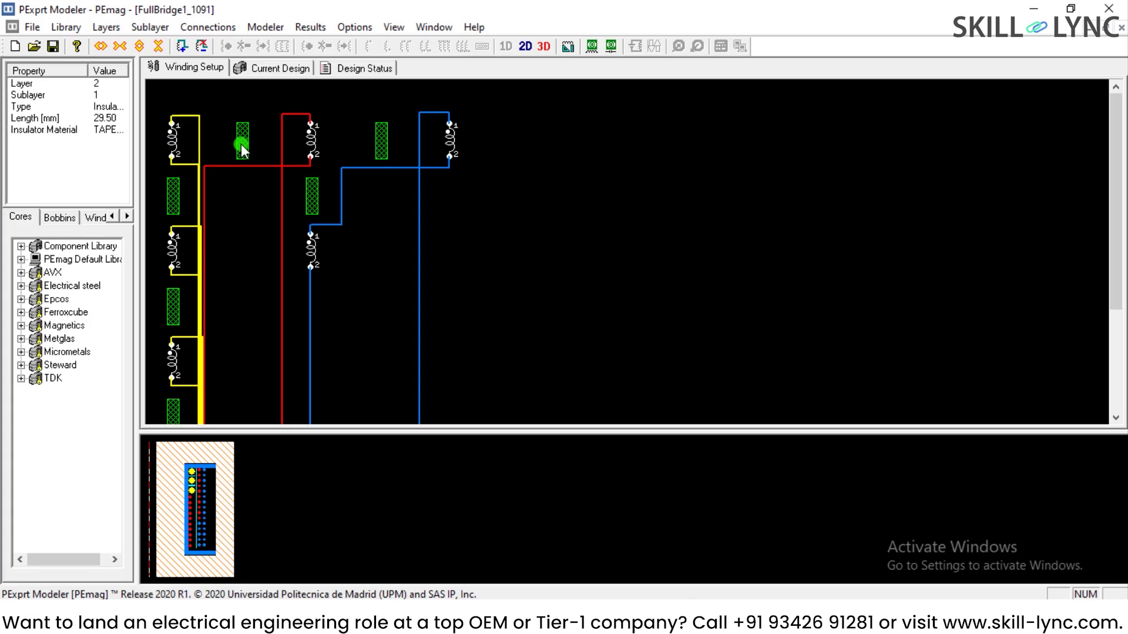
click(171, 204)
click(312, 138)
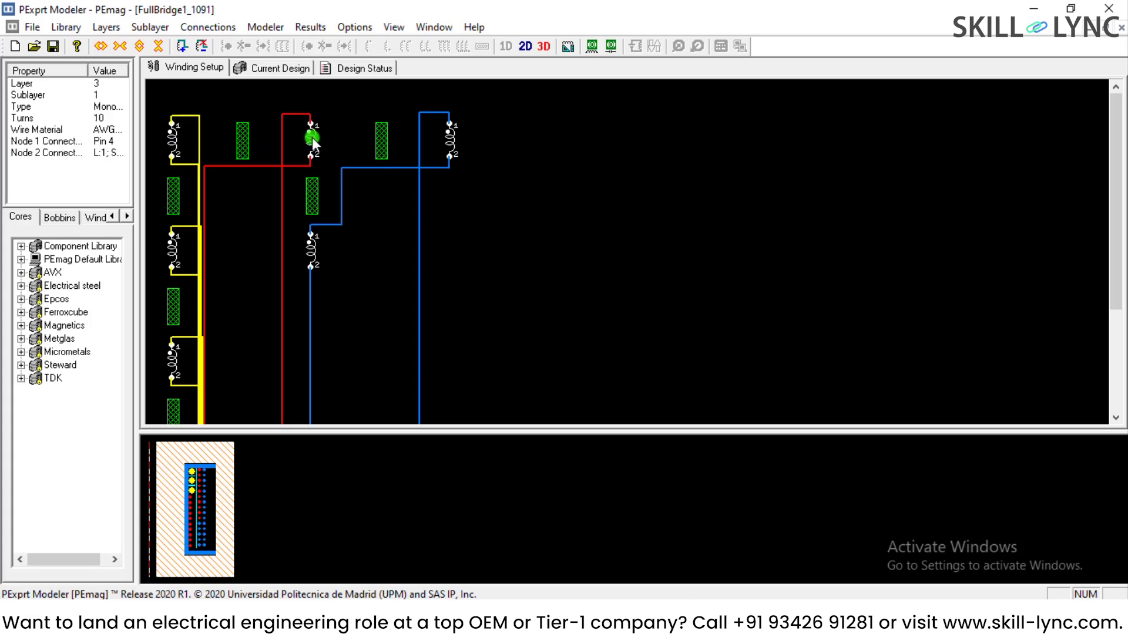
click(308, 255)
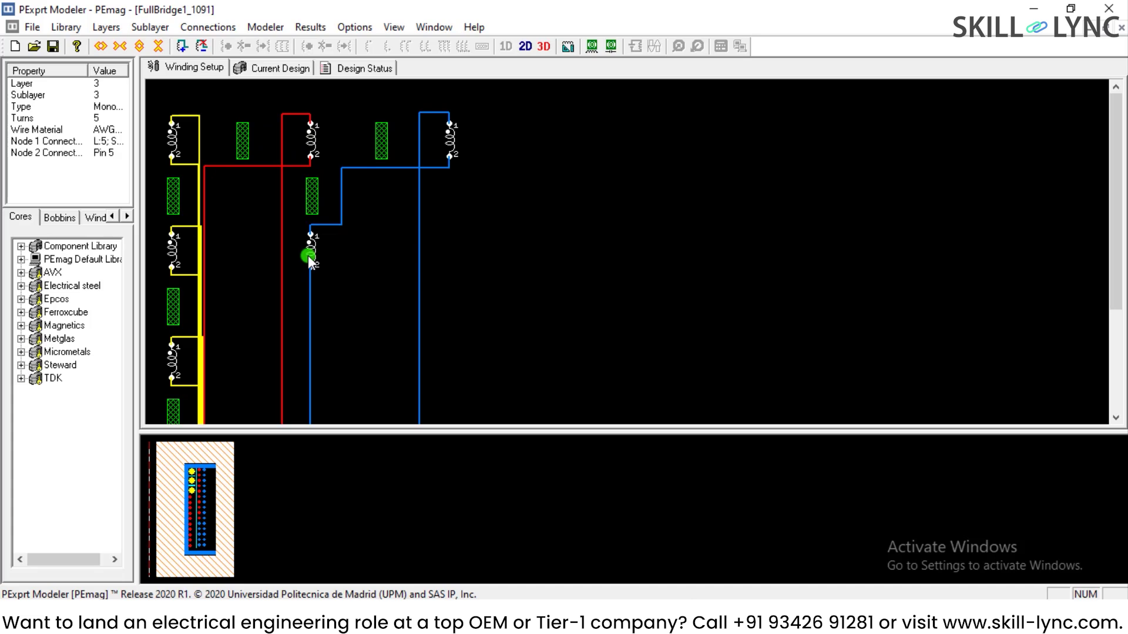
click(167, 256)
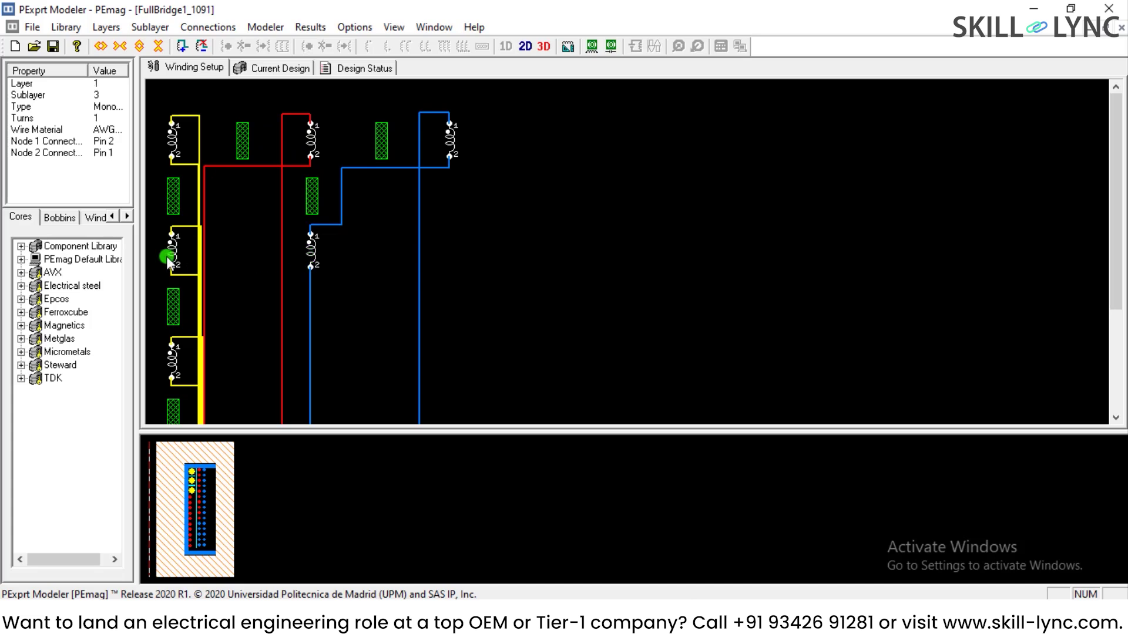
click(286, 138)
drag(1115, 239, 1112, 334)
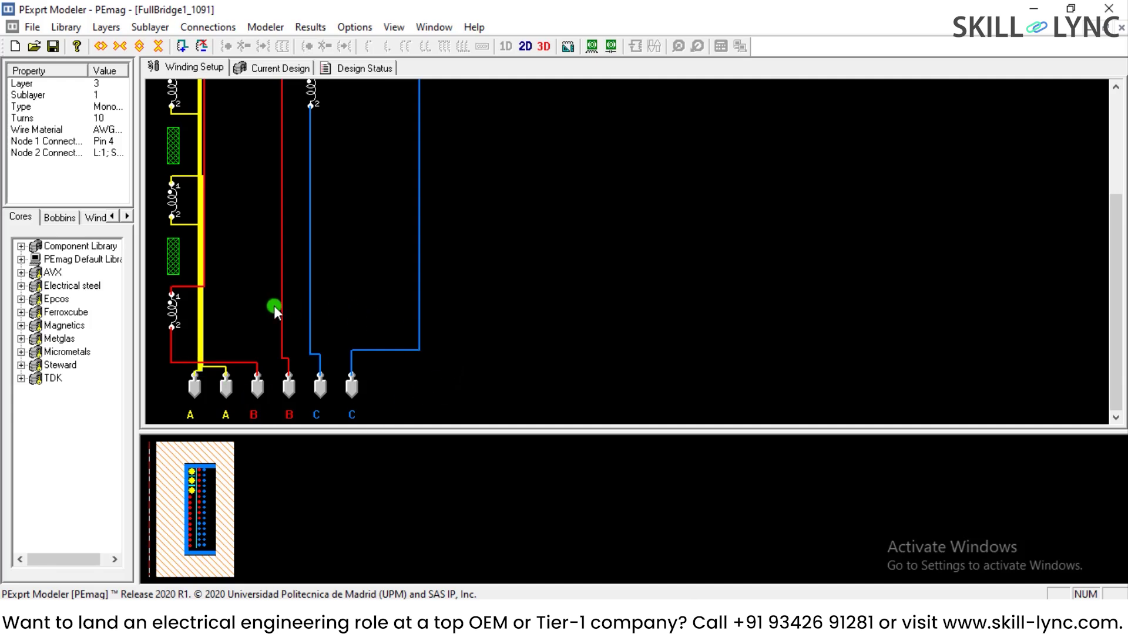
- Examine the core cross-section up close, with its bobbin, yellow, red and blue winding turns and insulation strips
click(212, 531)
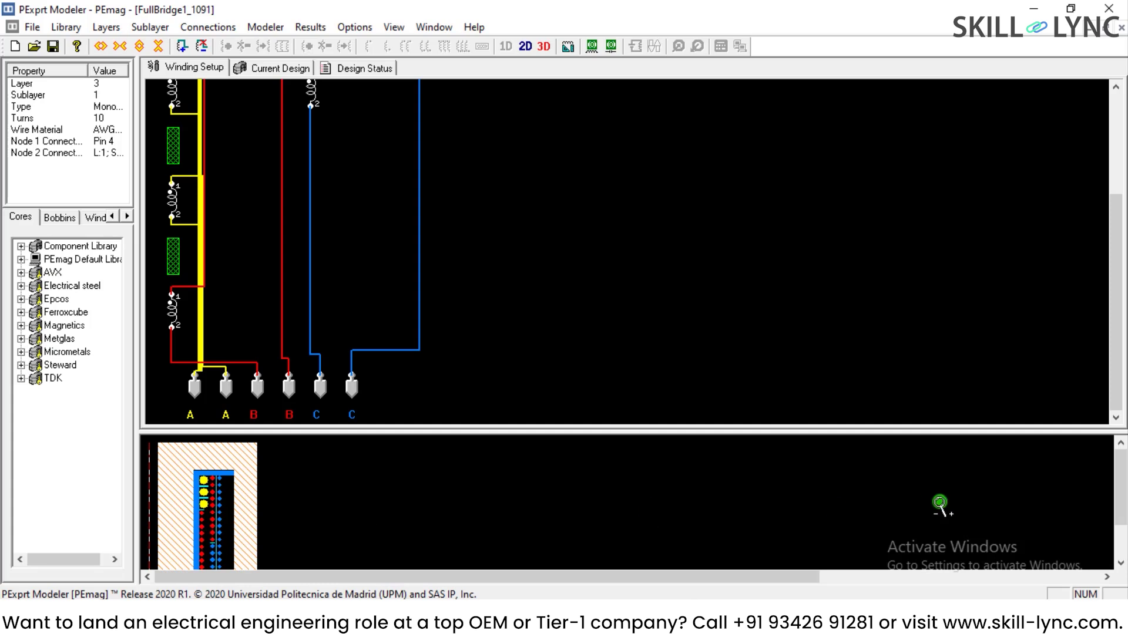
click(1120, 487)
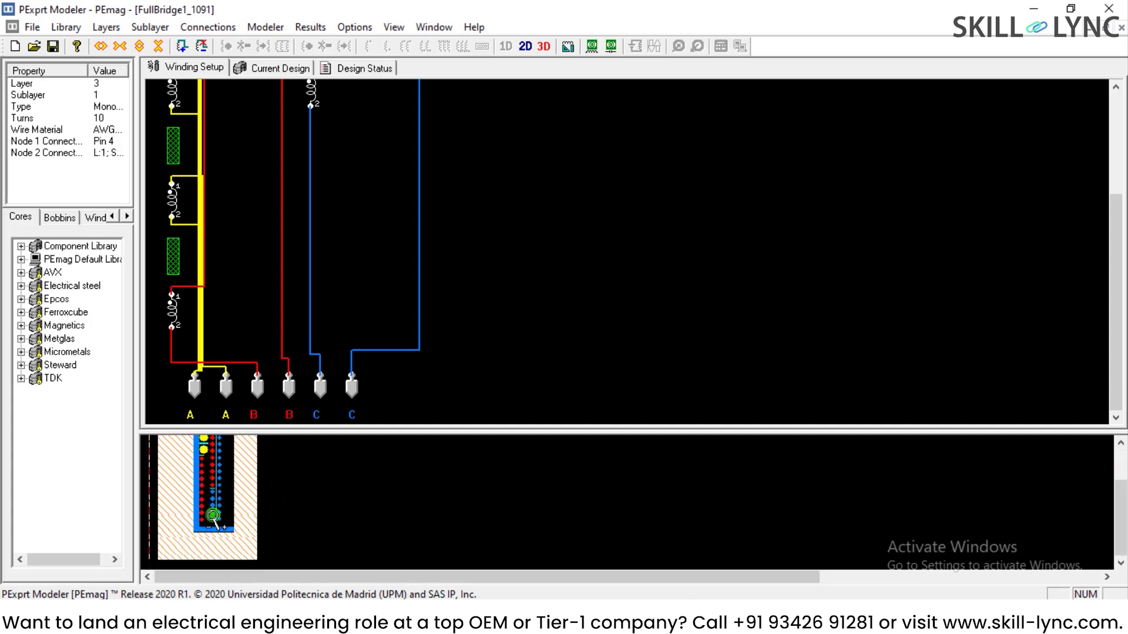
click(211, 492)
click(232, 496)
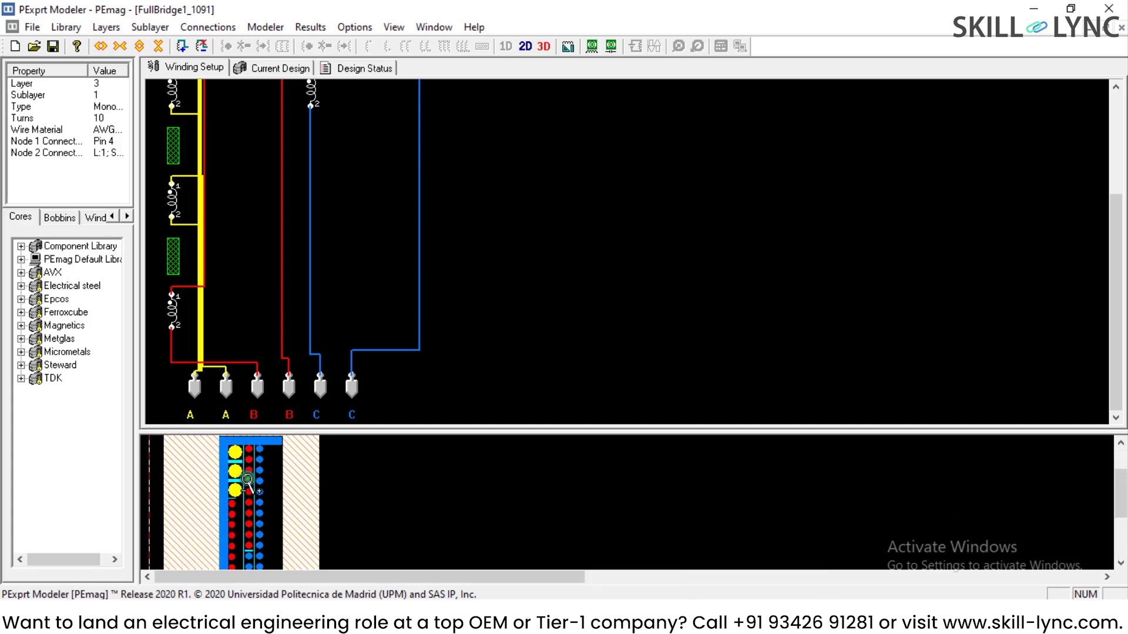
click(252, 514)
drag(379, 432, 408, 197)
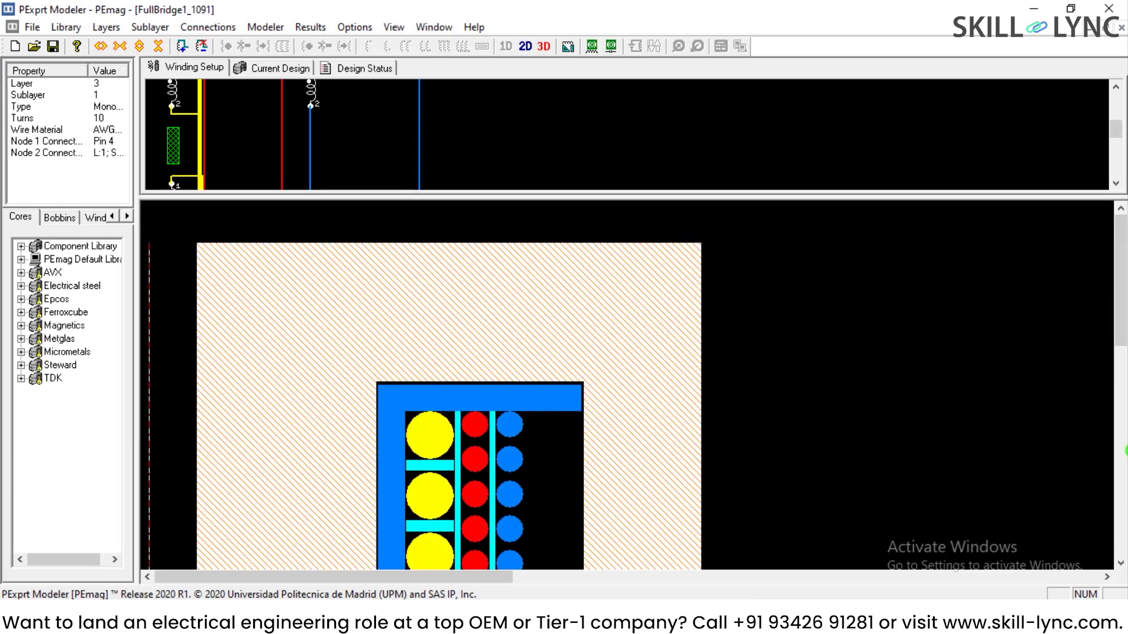
drag(1121, 321, 1119, 399)
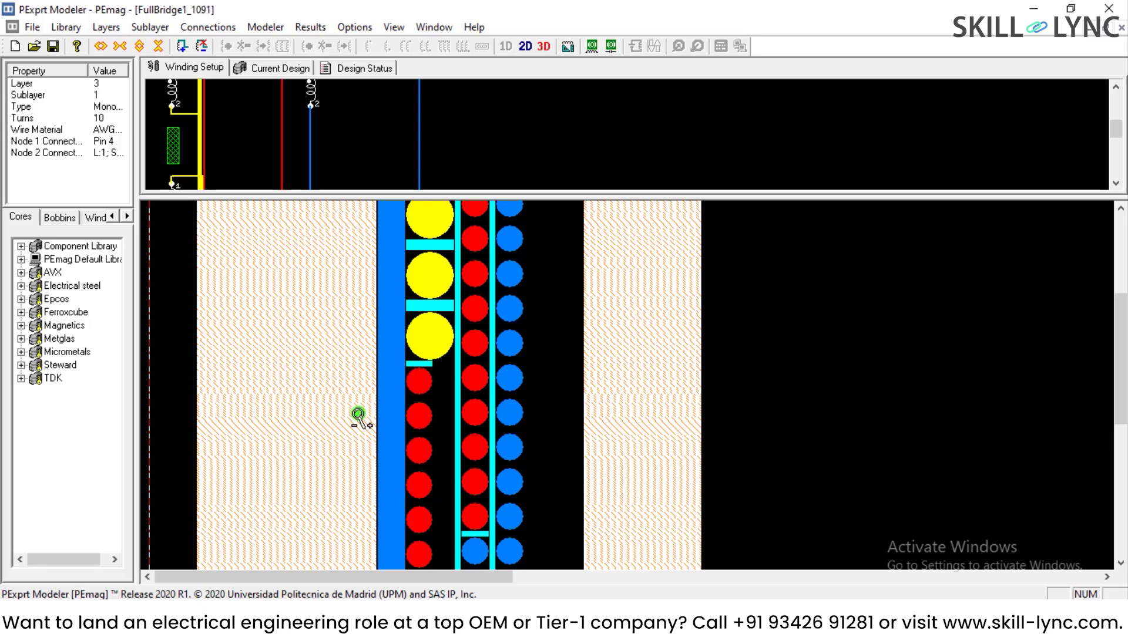
click(420, 364)
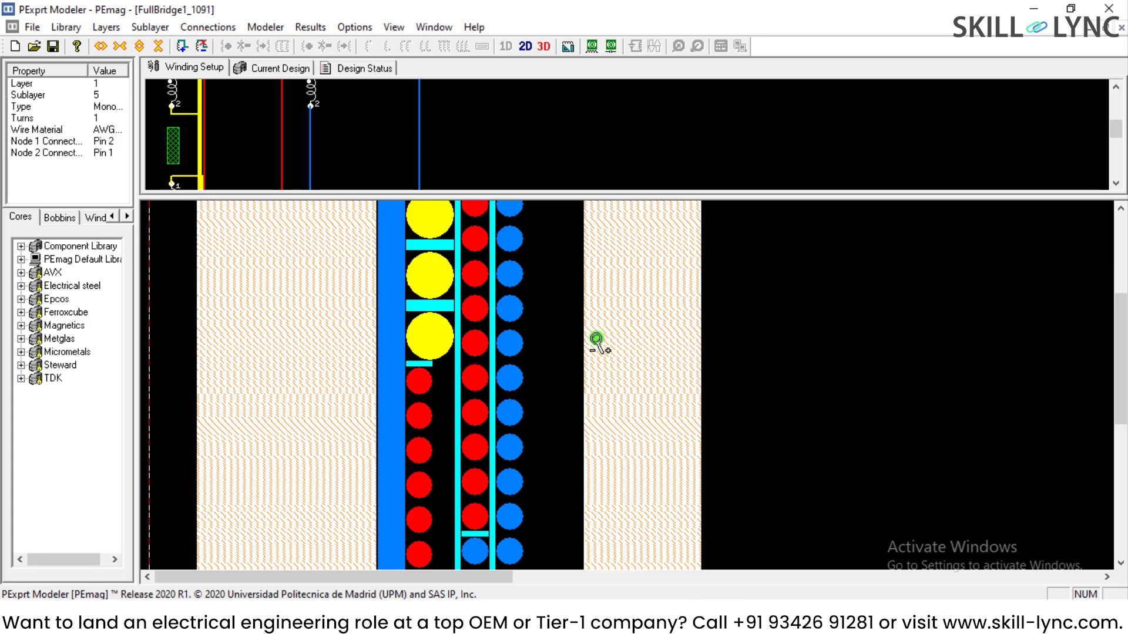
- Review the core, bobbin and winding setup entries of the current design and check the design status
click(275, 68)
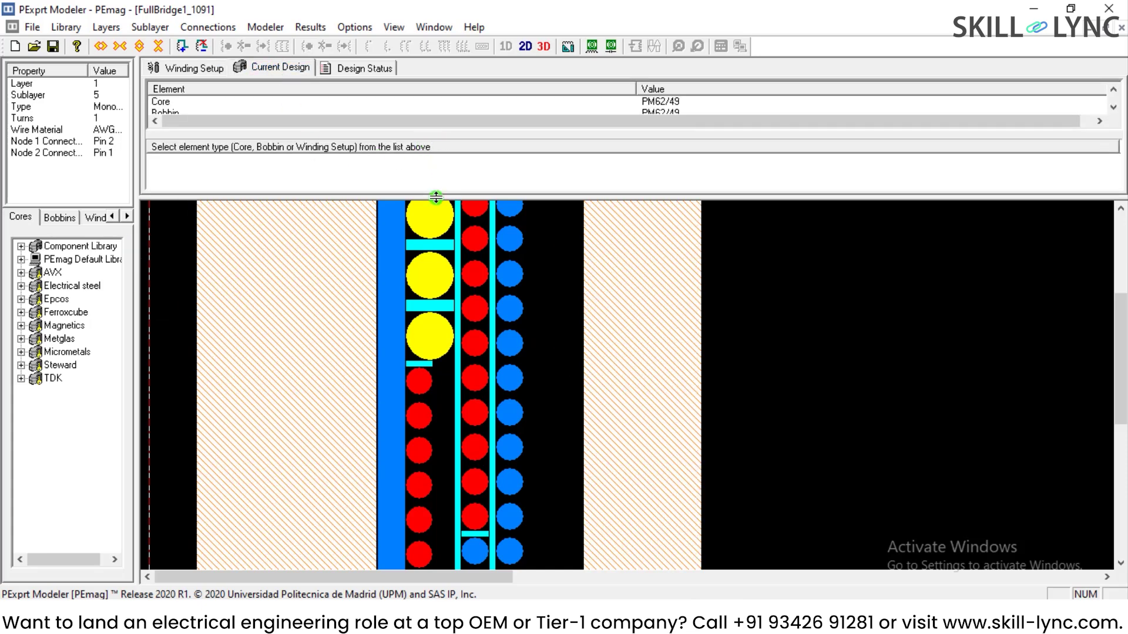
drag(435, 196, 430, 413)
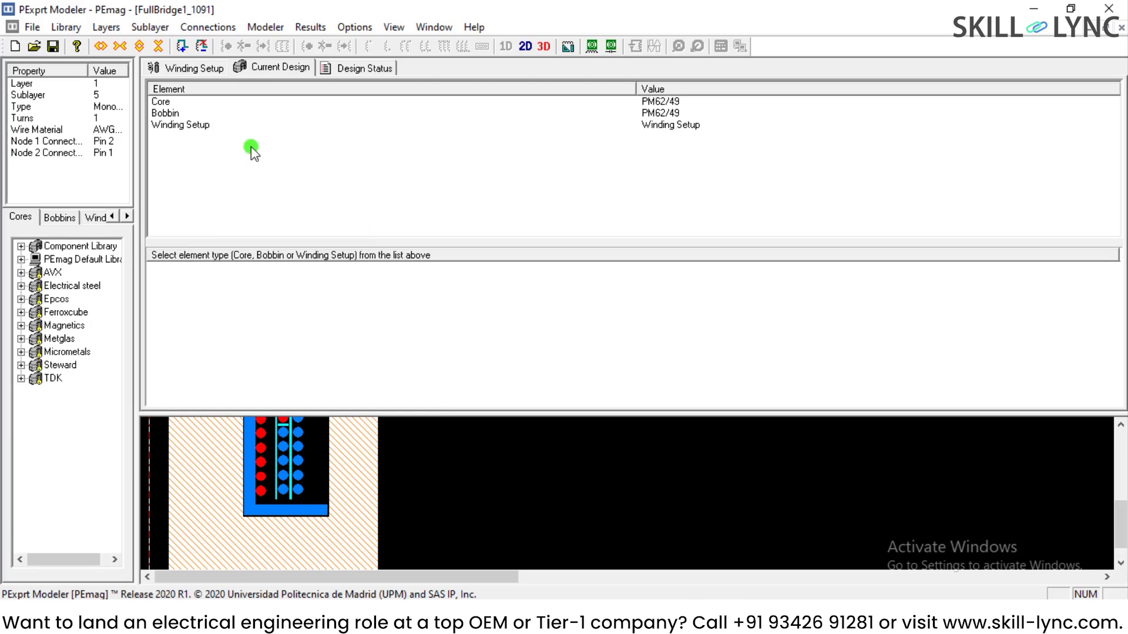
click(199, 101)
click(200, 126)
click(376, 68)
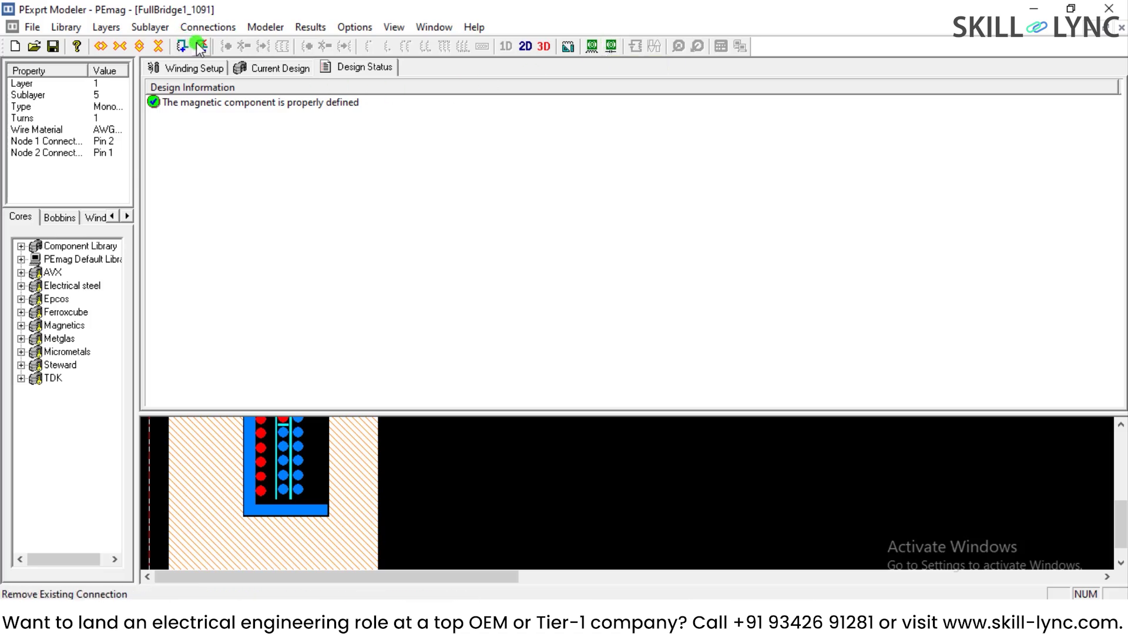
click(265, 27)
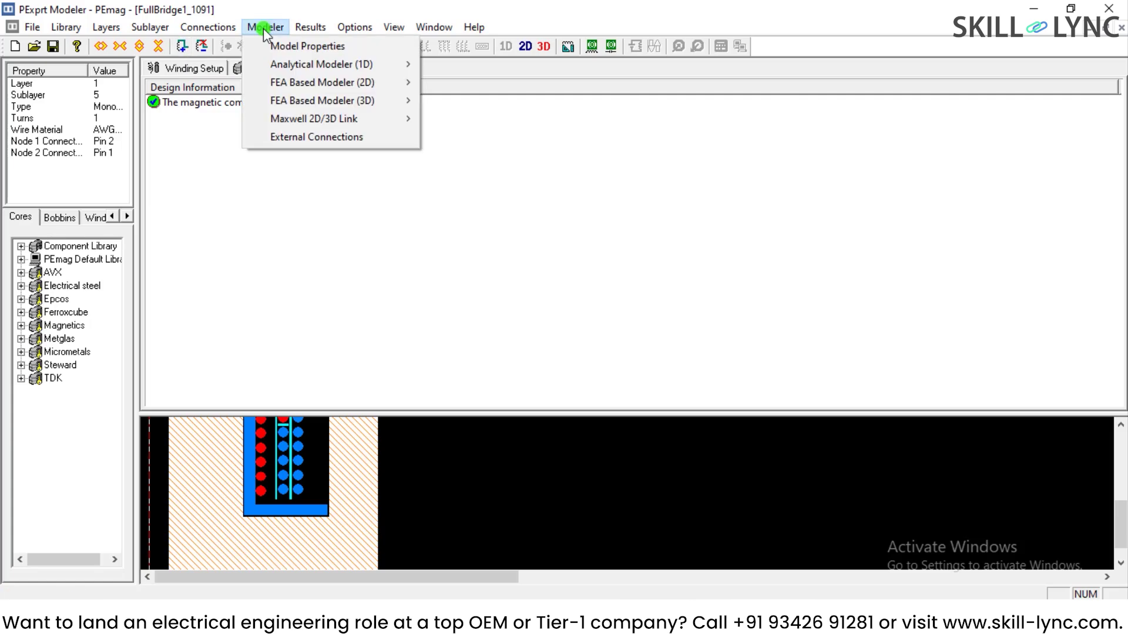
mouse_move(310, 27)
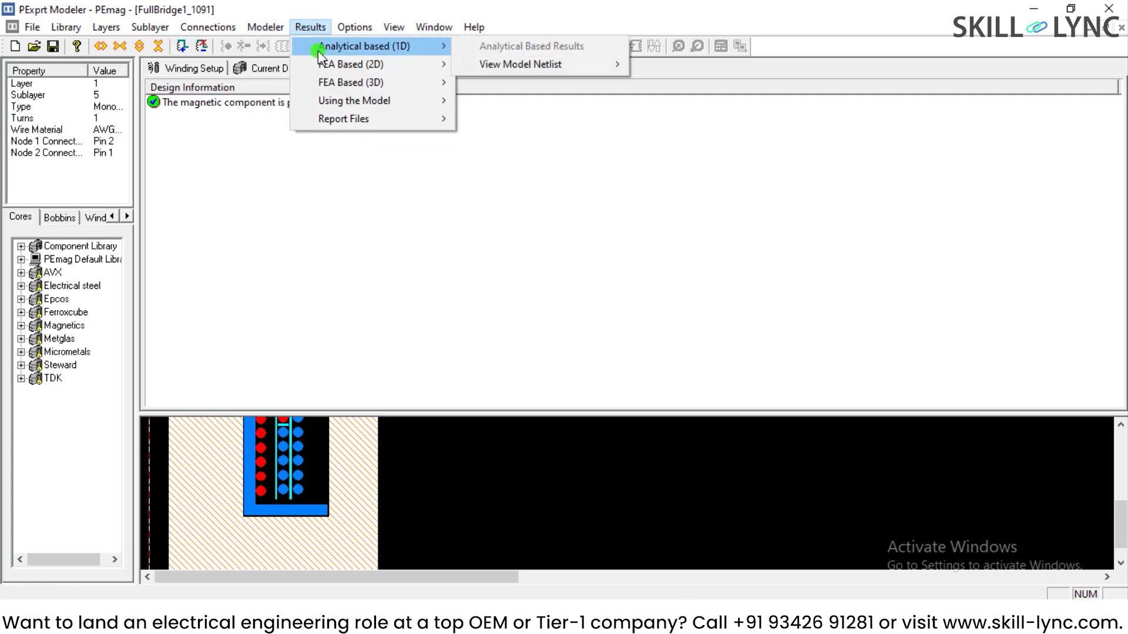
mouse_move(321, 84)
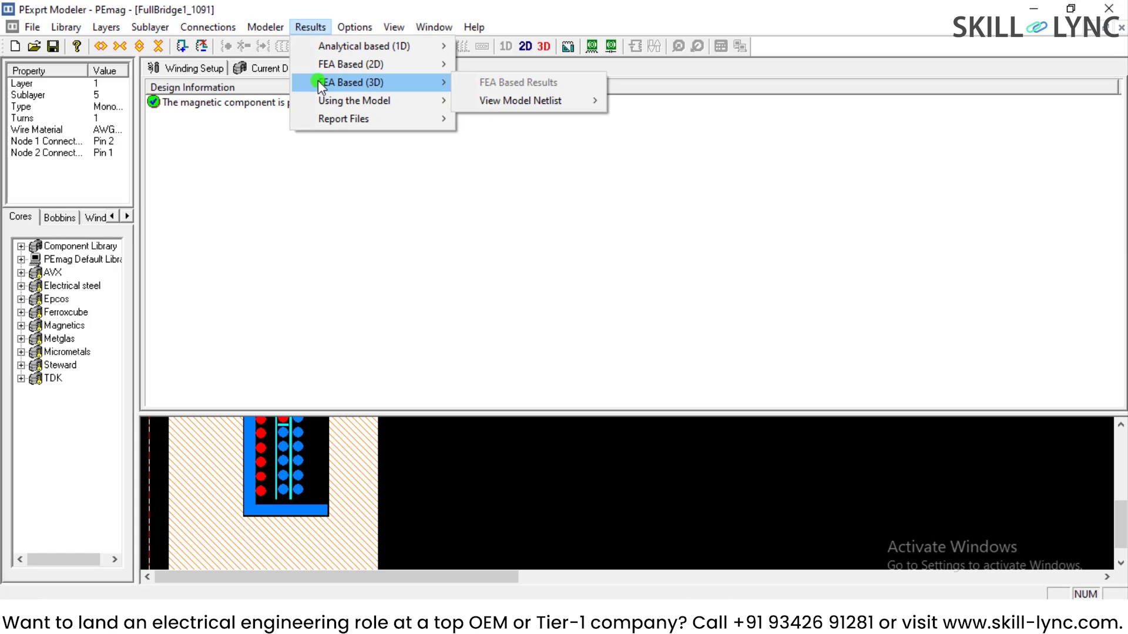
mouse_move(320, 104)
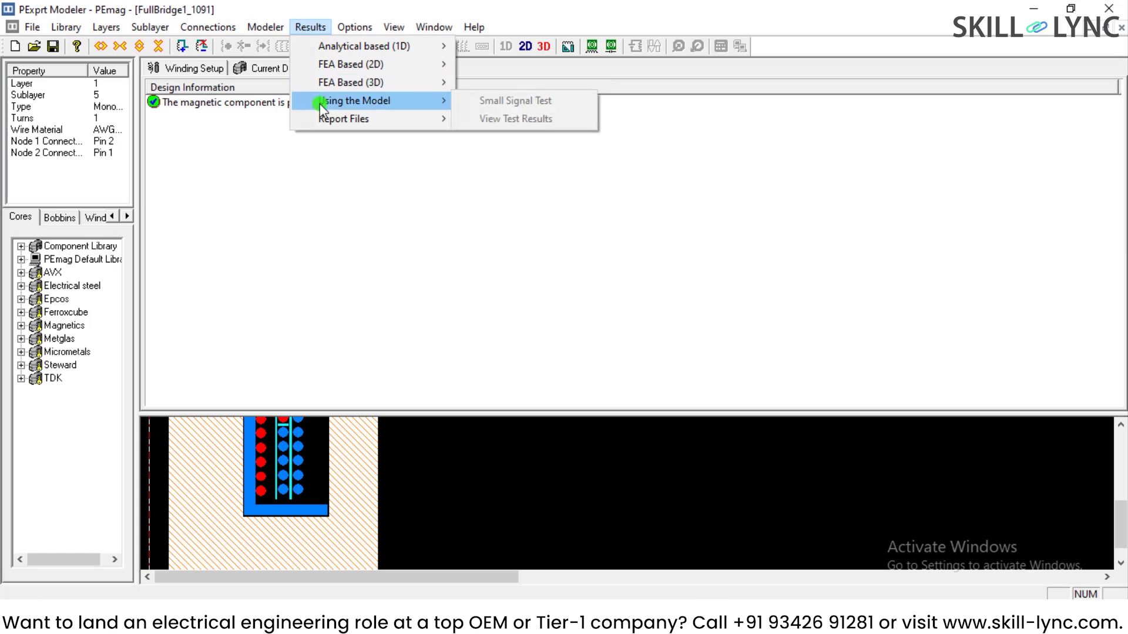
click(289, 218)
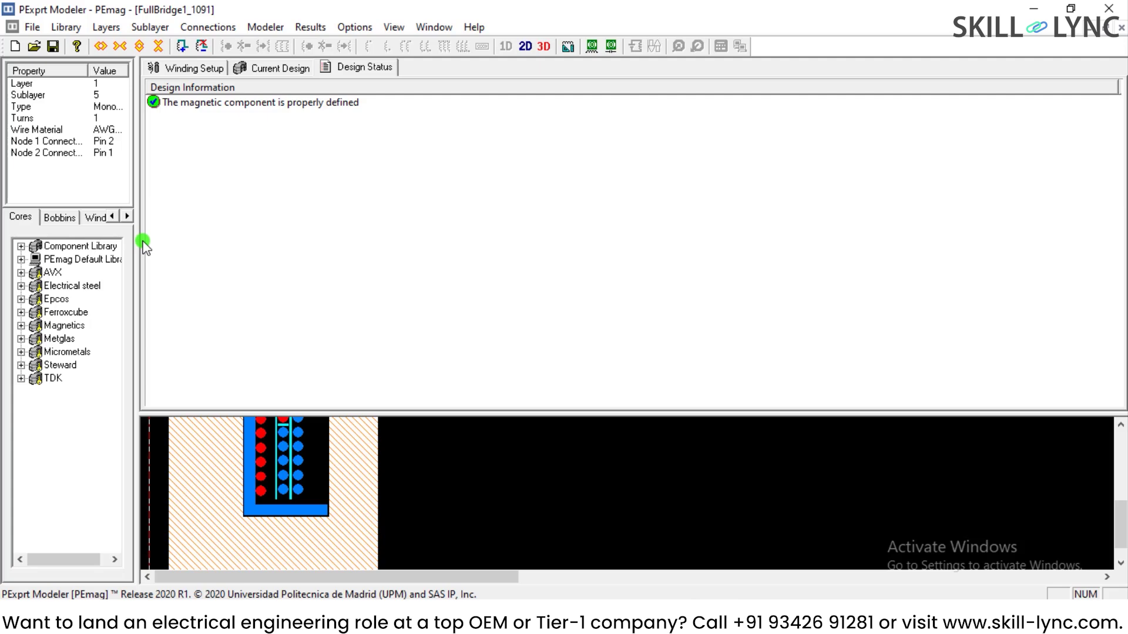
- Close the FullBridge1_1091 model and exit PEmag to return to PExprt
drag(136, 280, 217, 280)
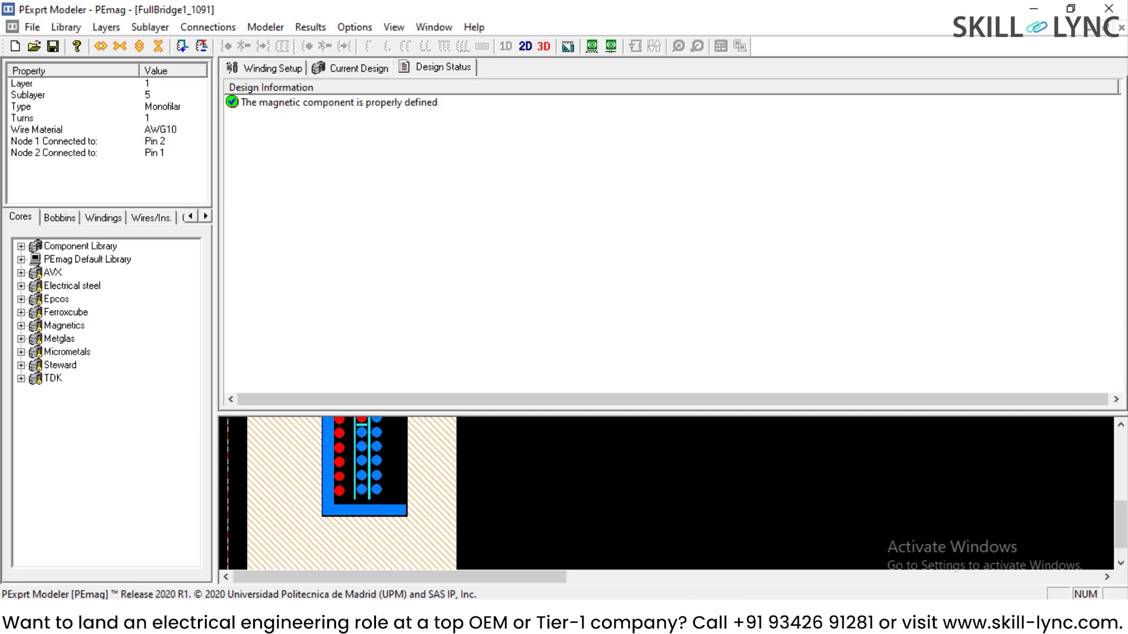
click(27, 28)
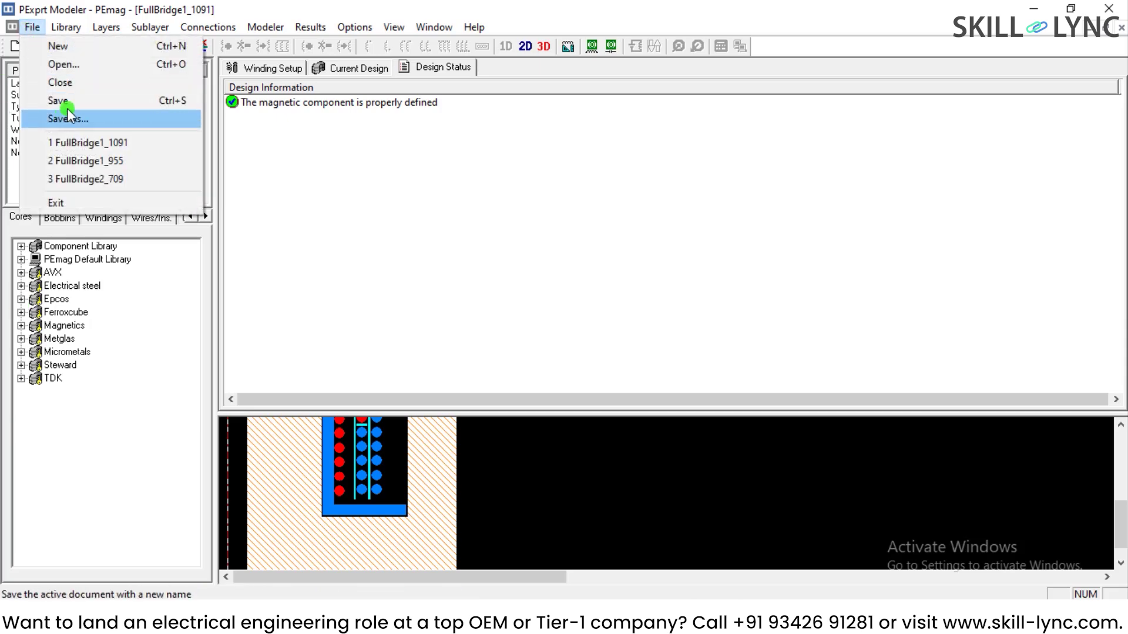
click(91, 84)
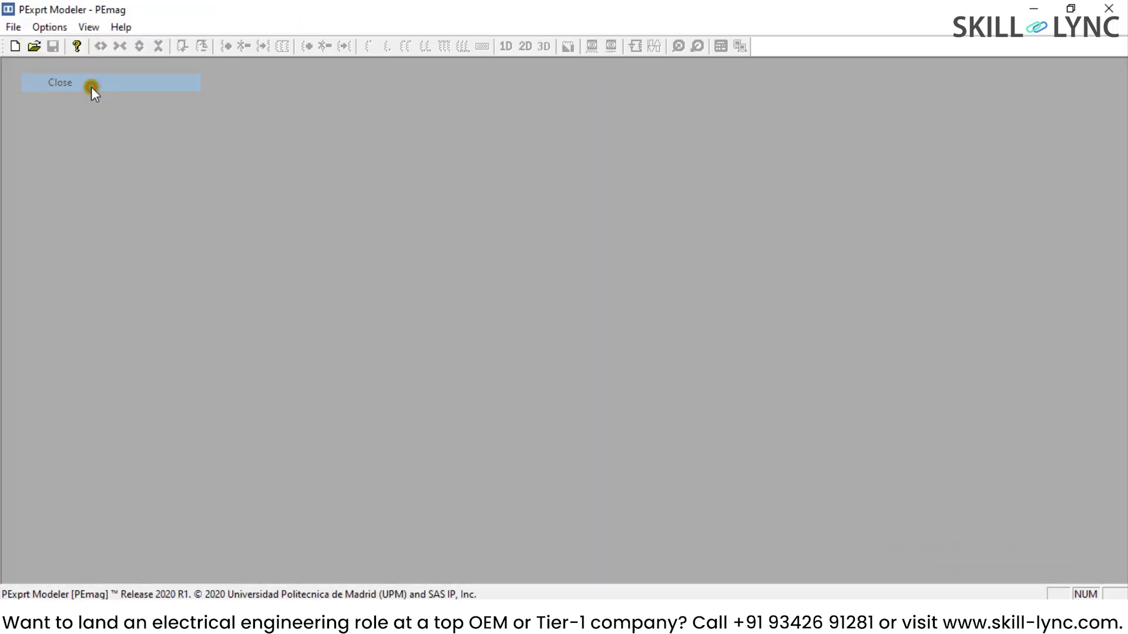
click(1109, 8)
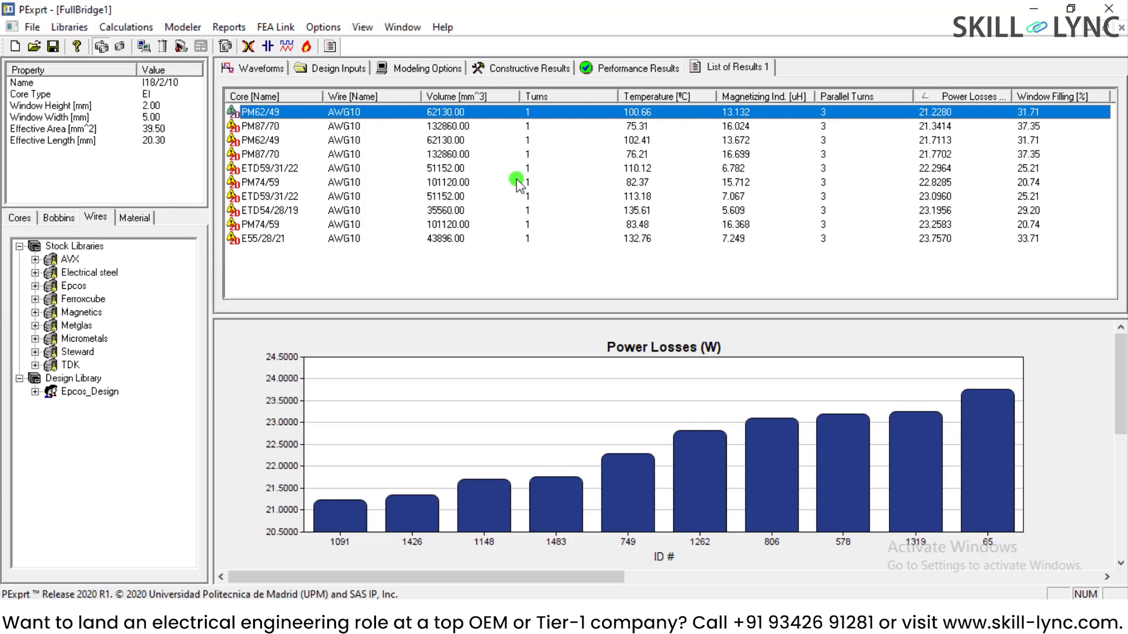
- Look at the customization options for the results list, cancel them and view the performance results of the PM62/49 design
right_click(414, 113)
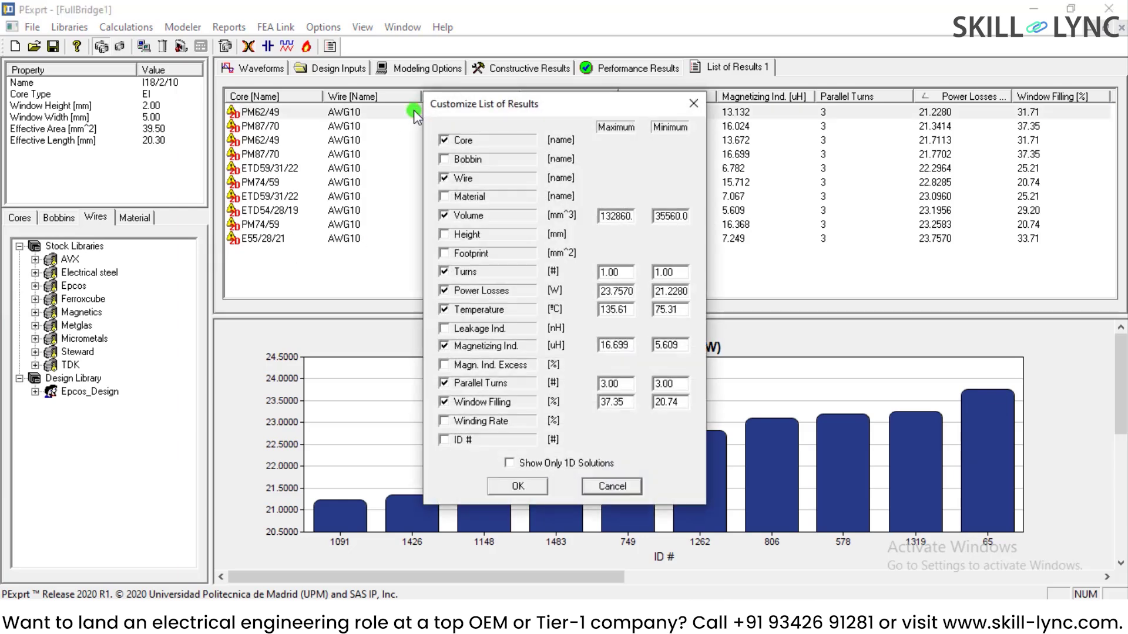
click(693, 104)
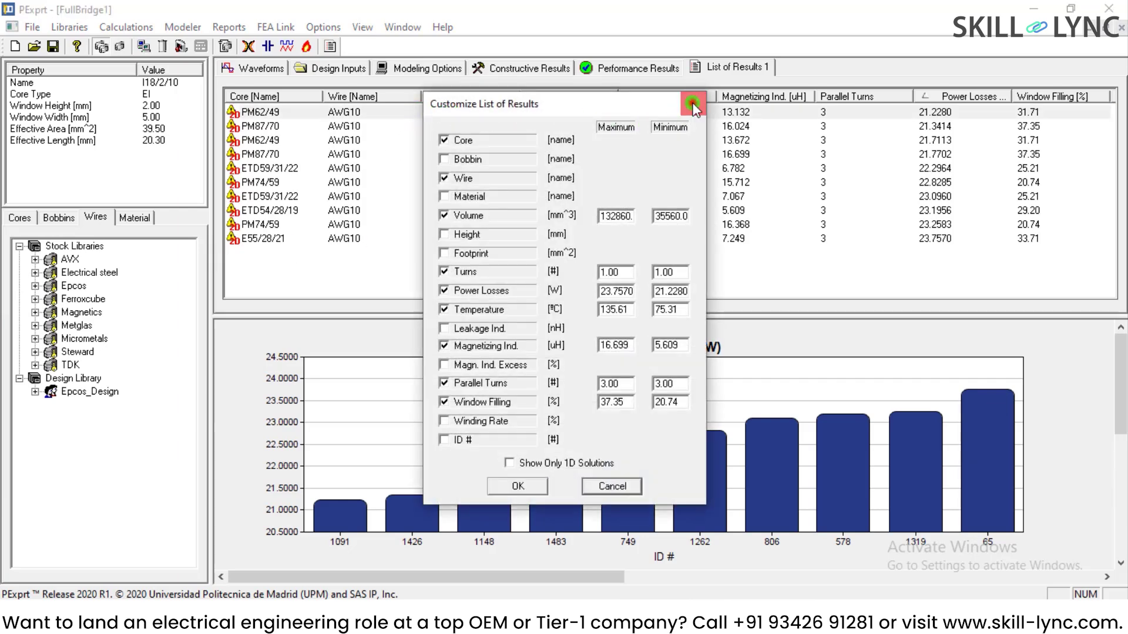
click(652, 71)
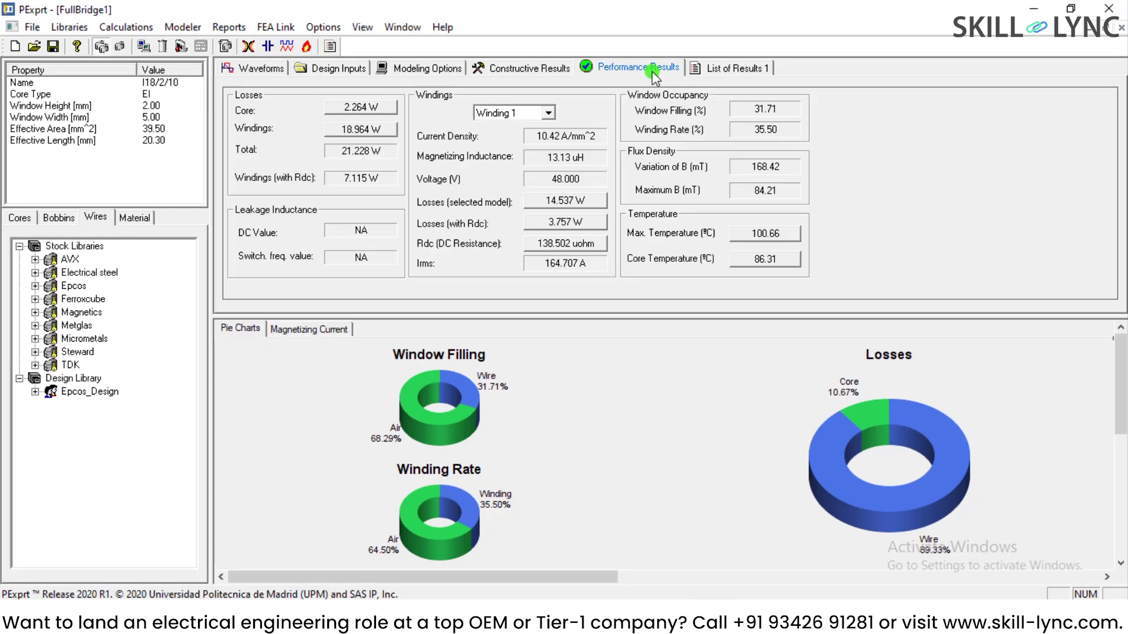
- Open the properties of the design's N87 core material and review its electrical properties, additional parameters and core losses
click(520, 66)
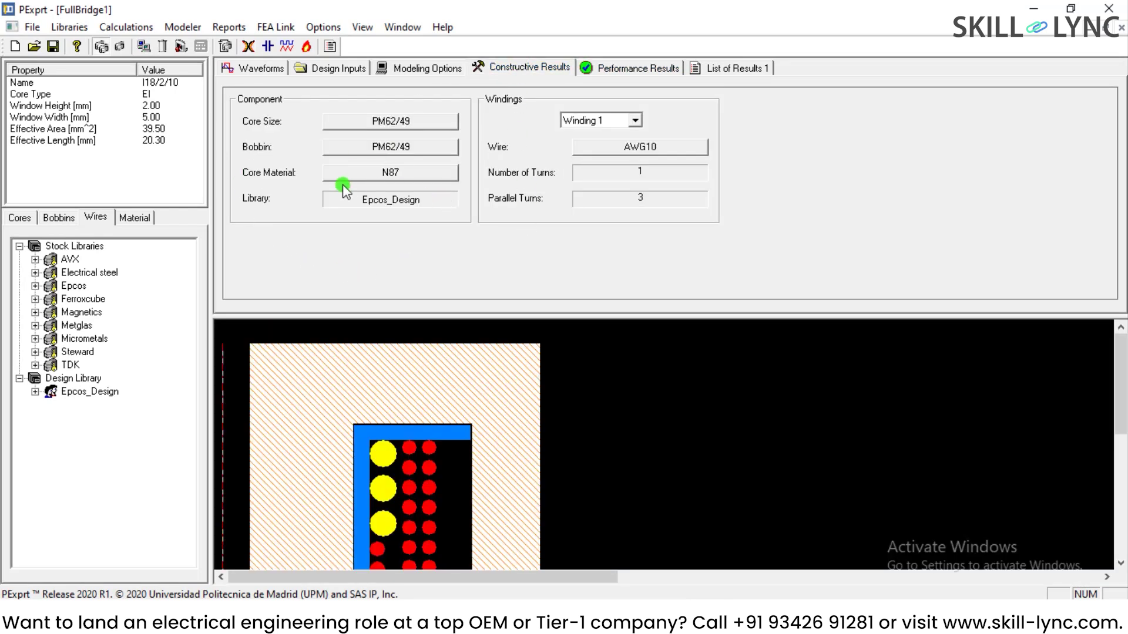
click(391, 172)
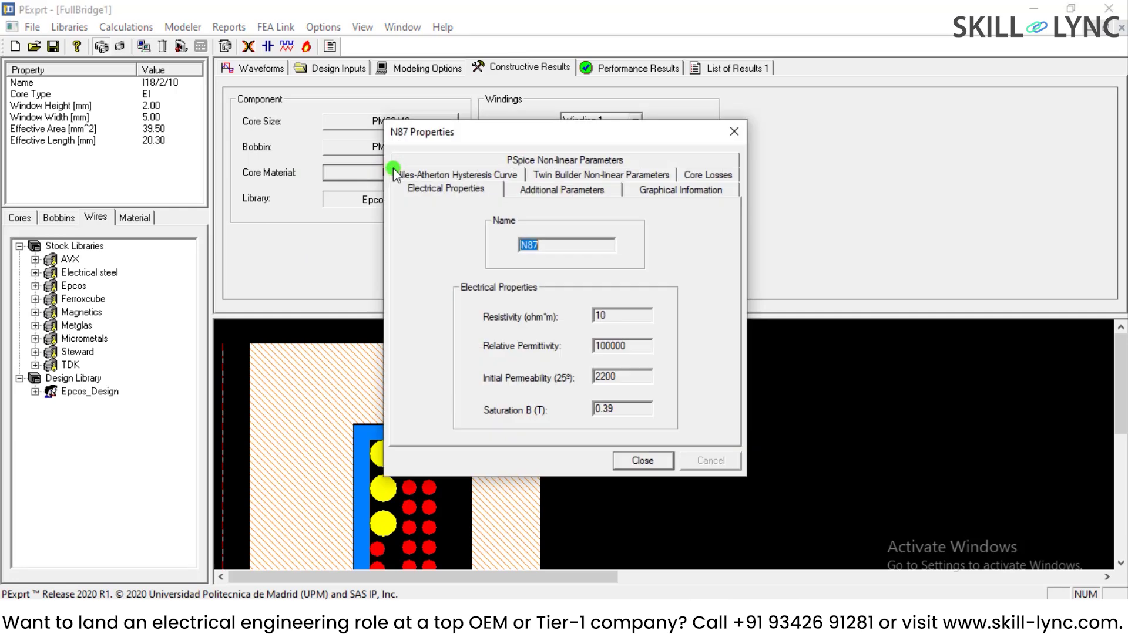
drag(503, 137, 389, 57)
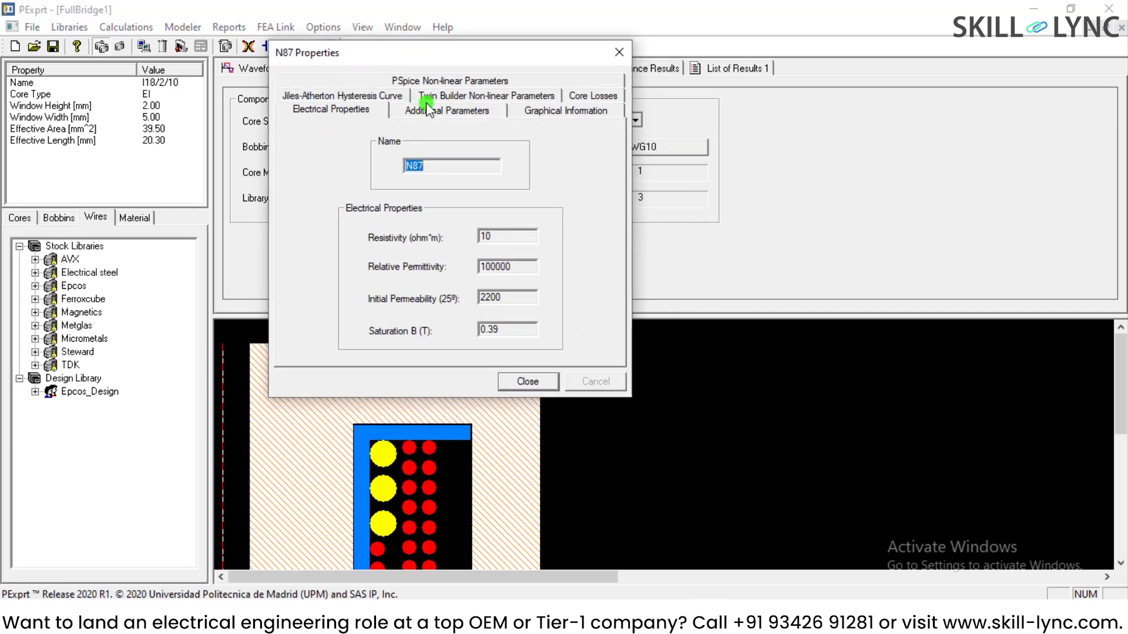
click(452, 113)
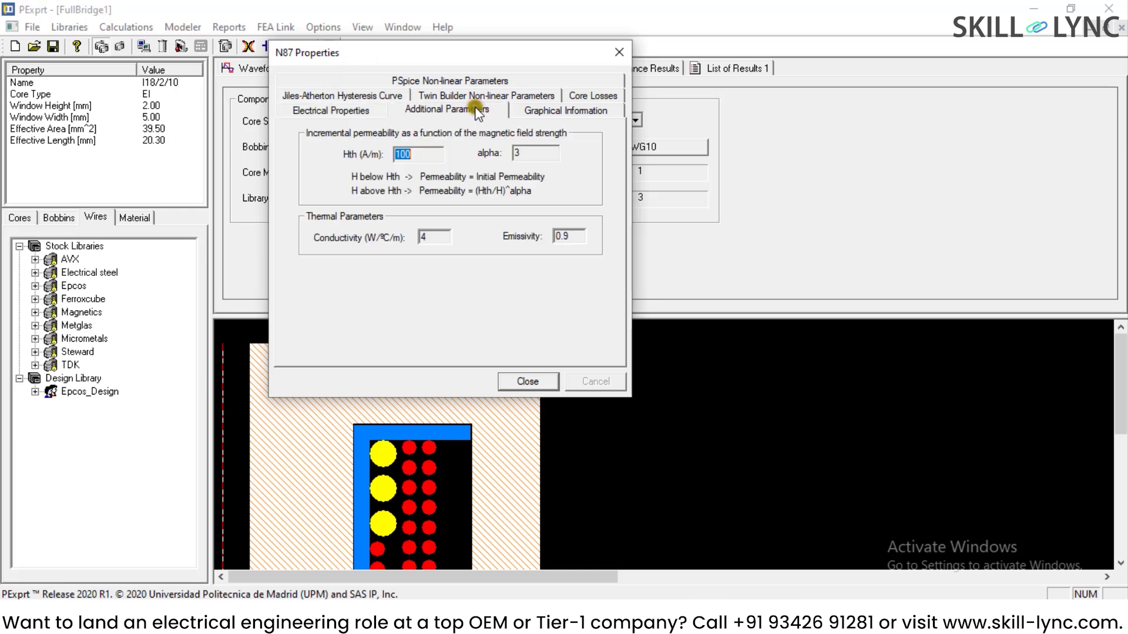
click(585, 97)
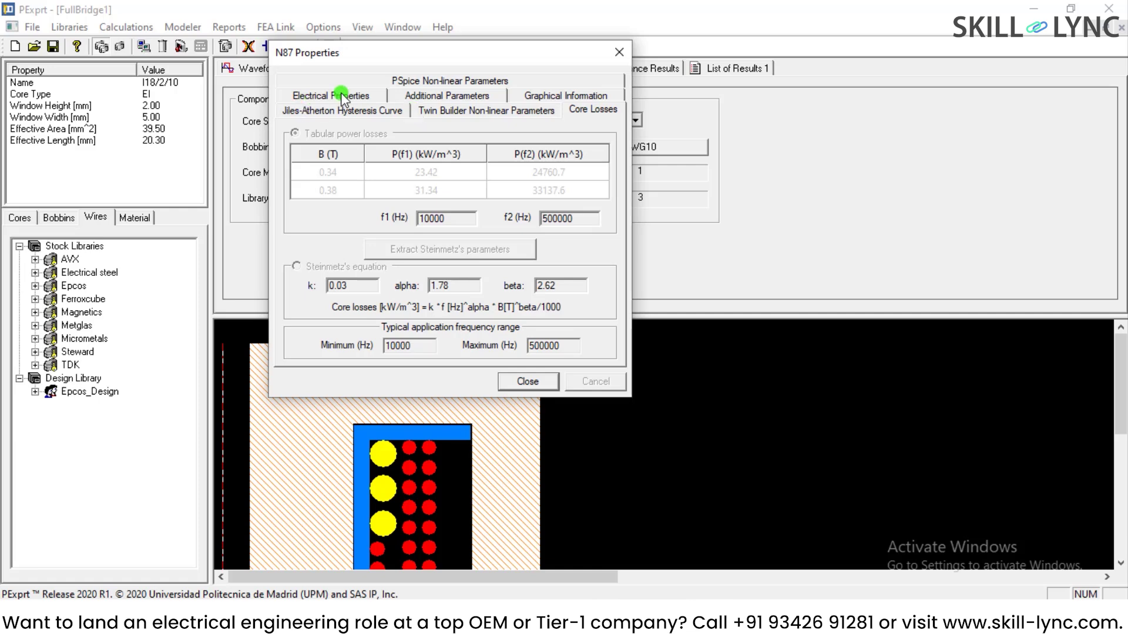
- Compare N87's Jiles-Atherton hysteresis curve at Twin Builder Levels 3 and 4 with both loops shown, recheck the electrical properties and close the material
click(326, 110)
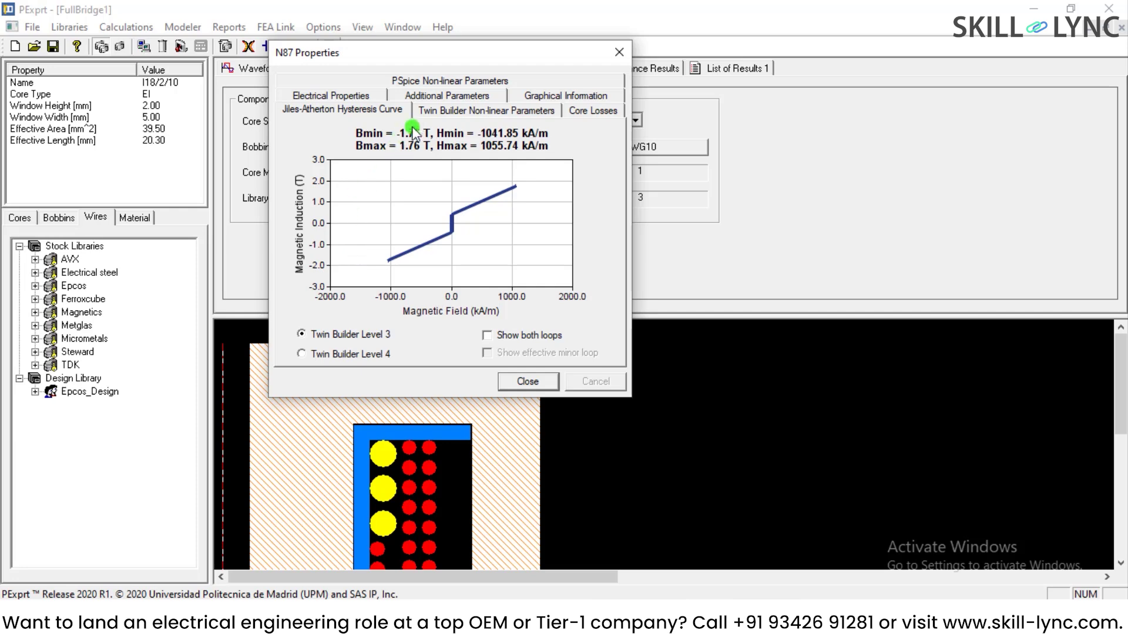
click(359, 355)
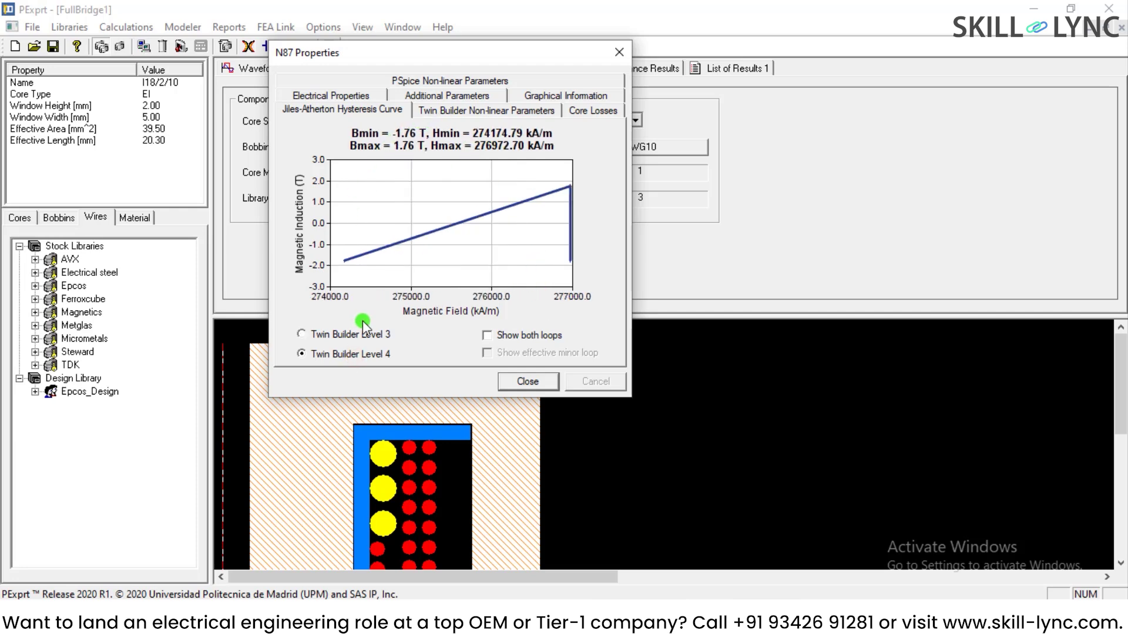
click(361, 335)
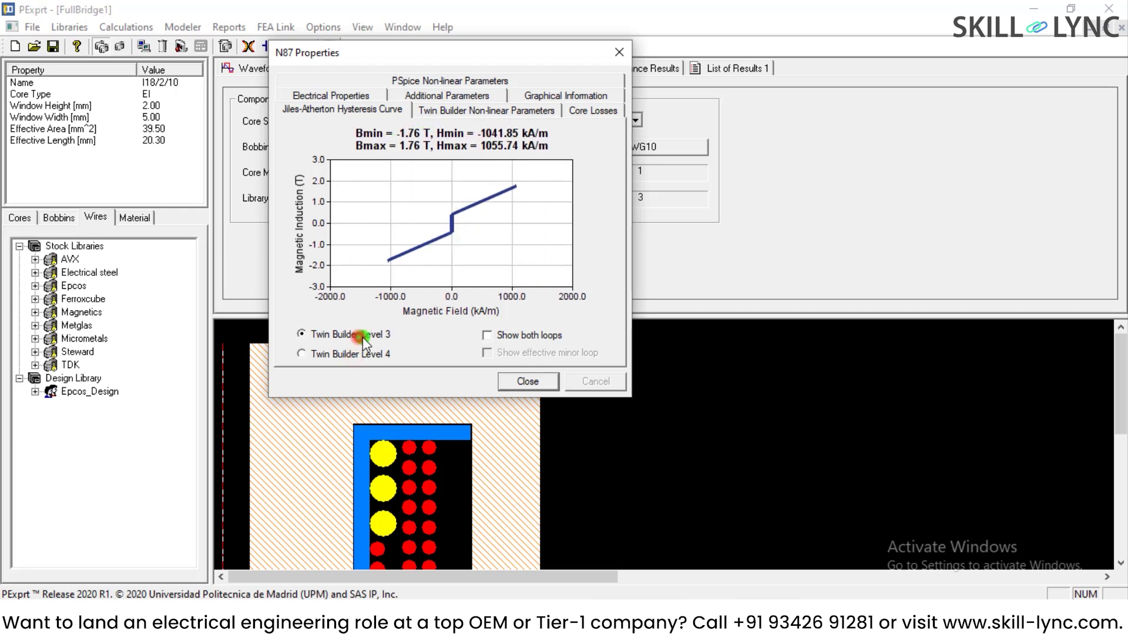
click(524, 335)
click(329, 355)
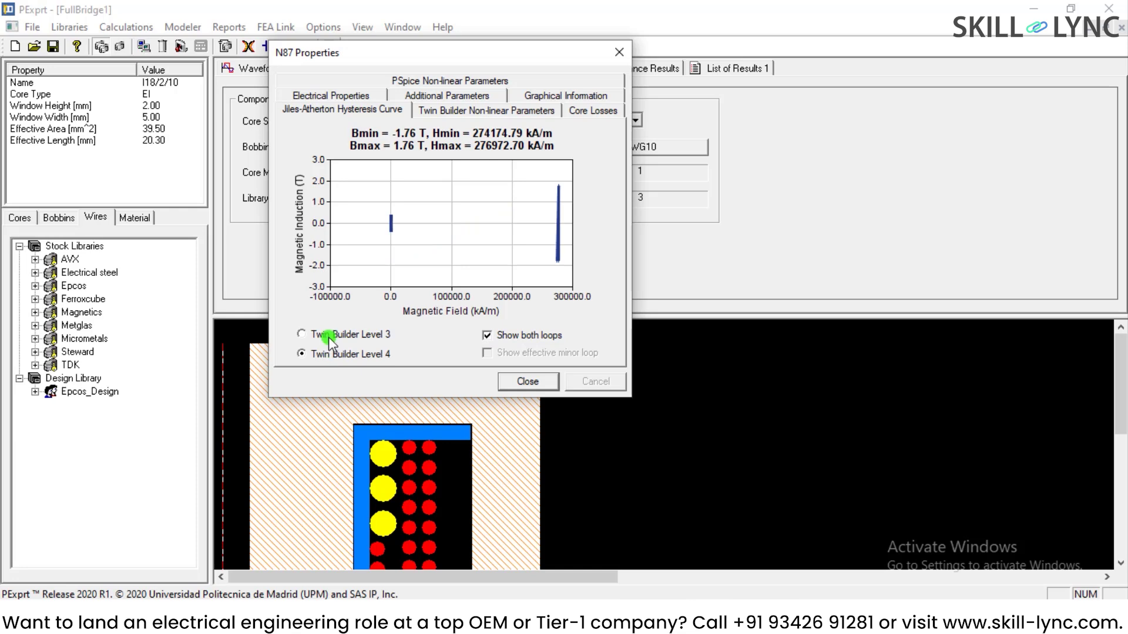
click(324, 336)
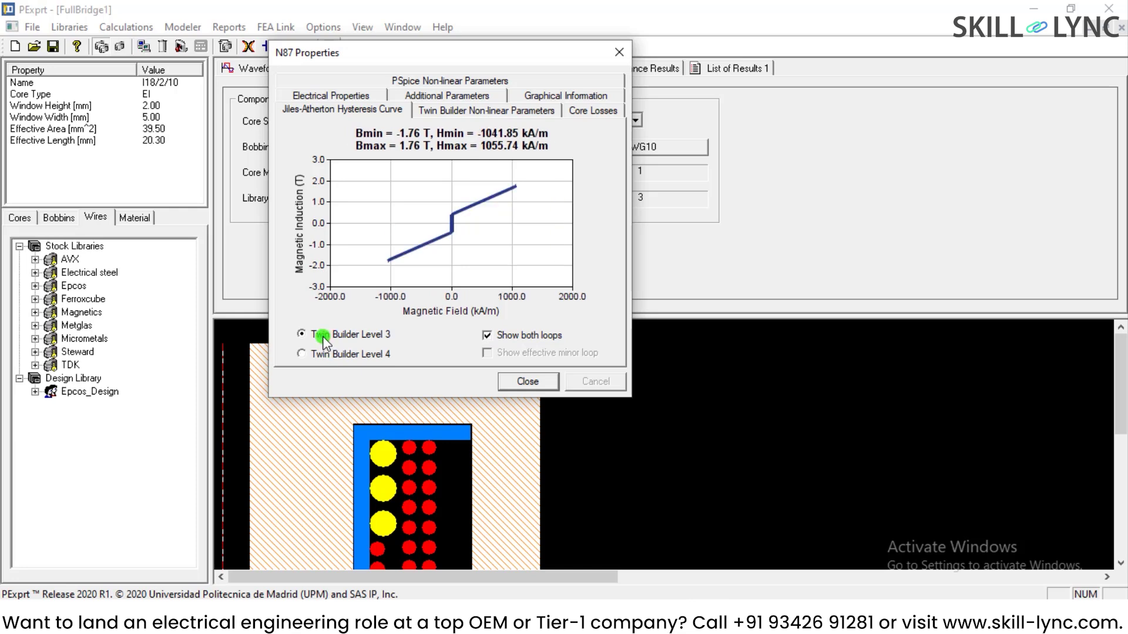
click(348, 98)
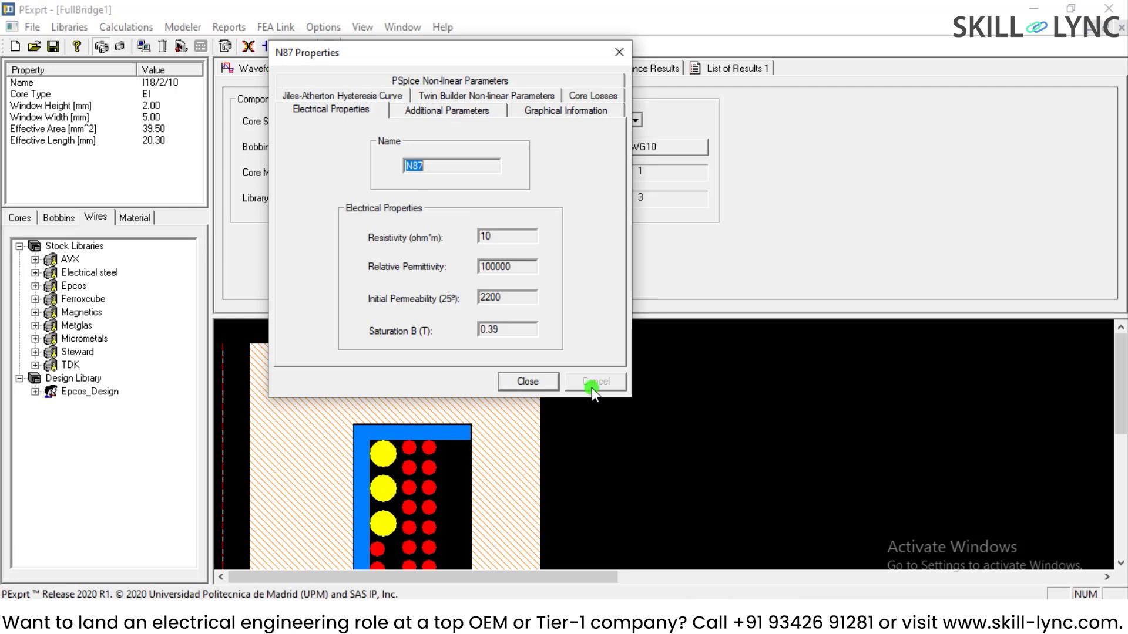
click(528, 381)
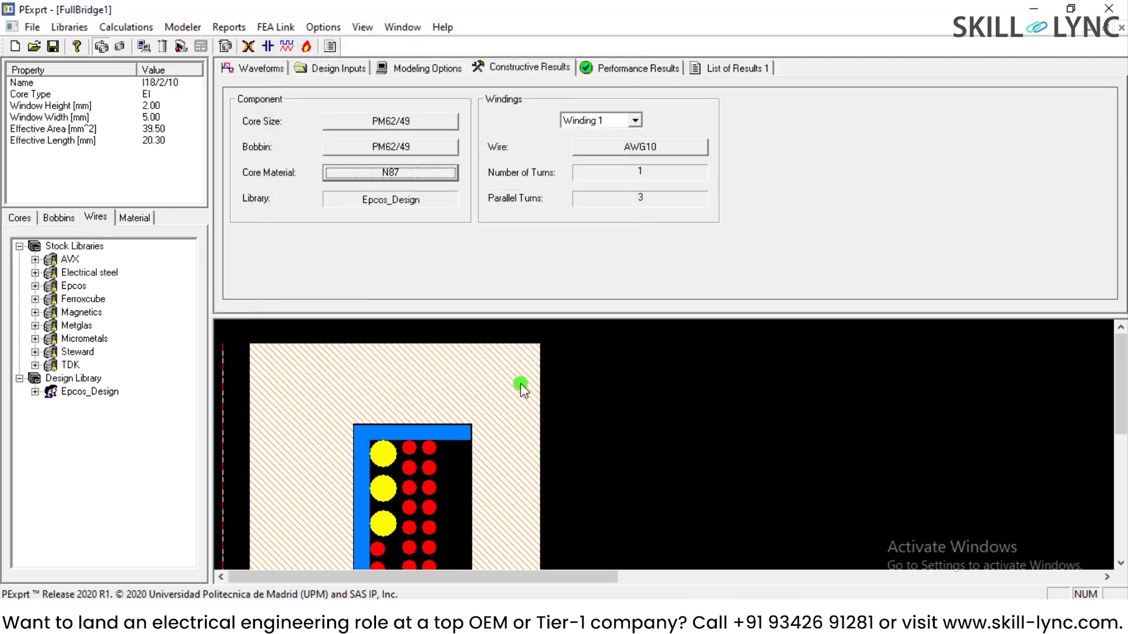
- Review the core properties and dimensions of the PM62/49 core, and the parameters of its bobbin
click(389, 121)
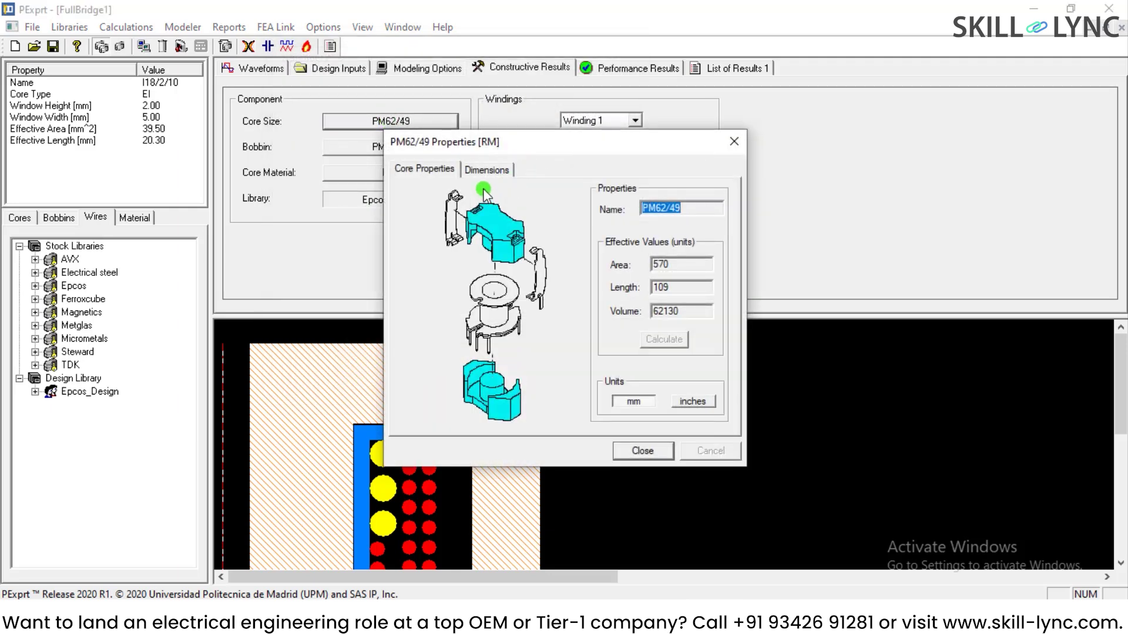
click(493, 170)
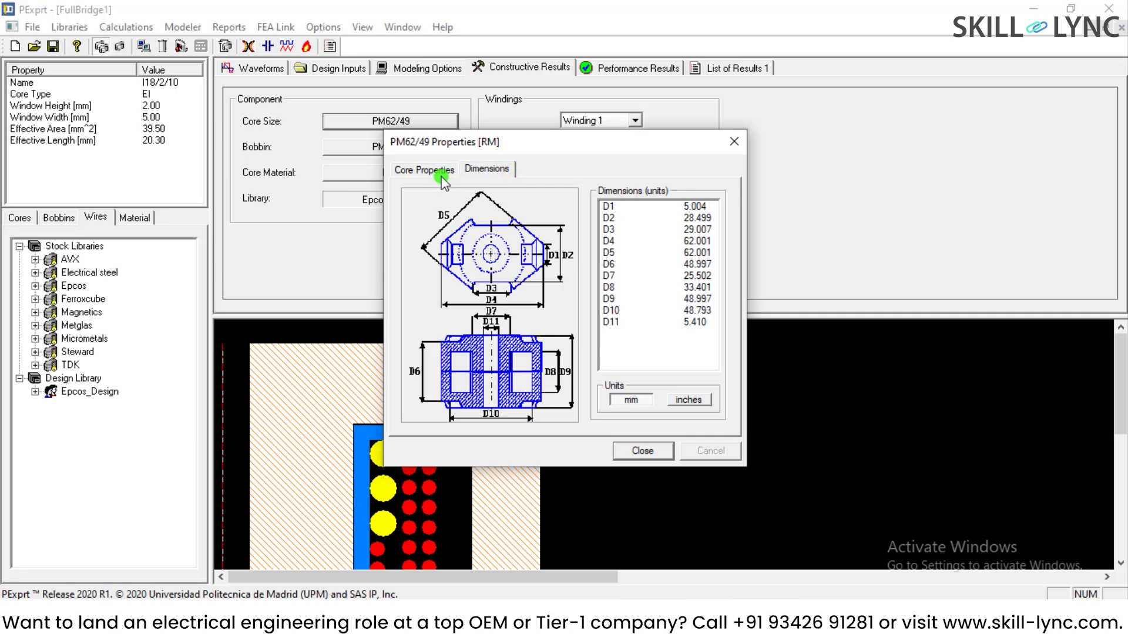
click(442, 174)
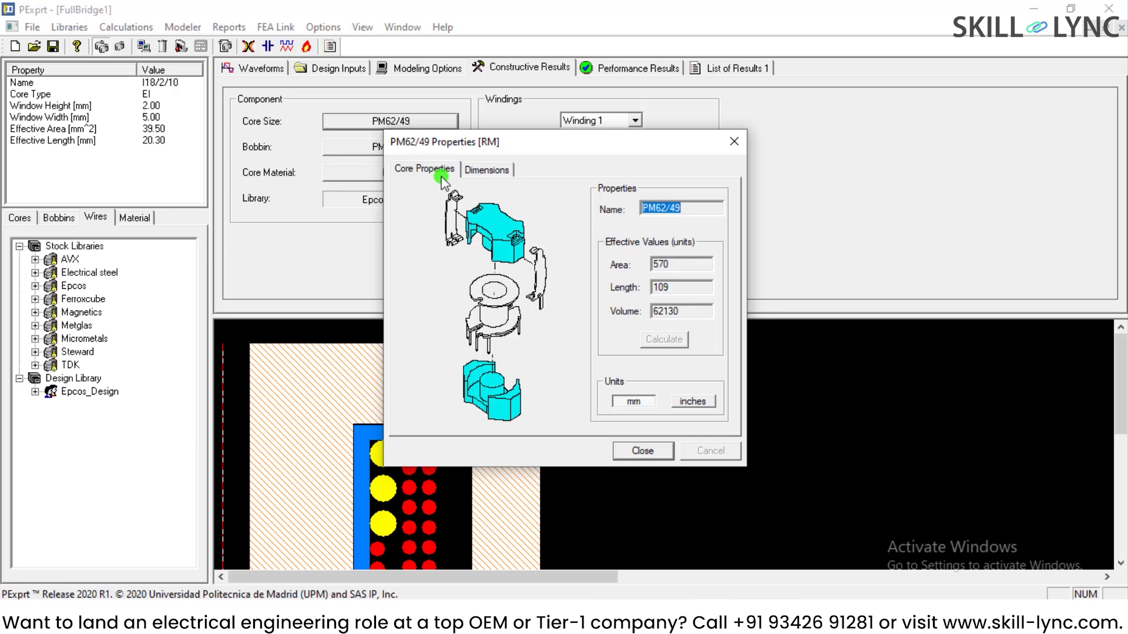
click(644, 451)
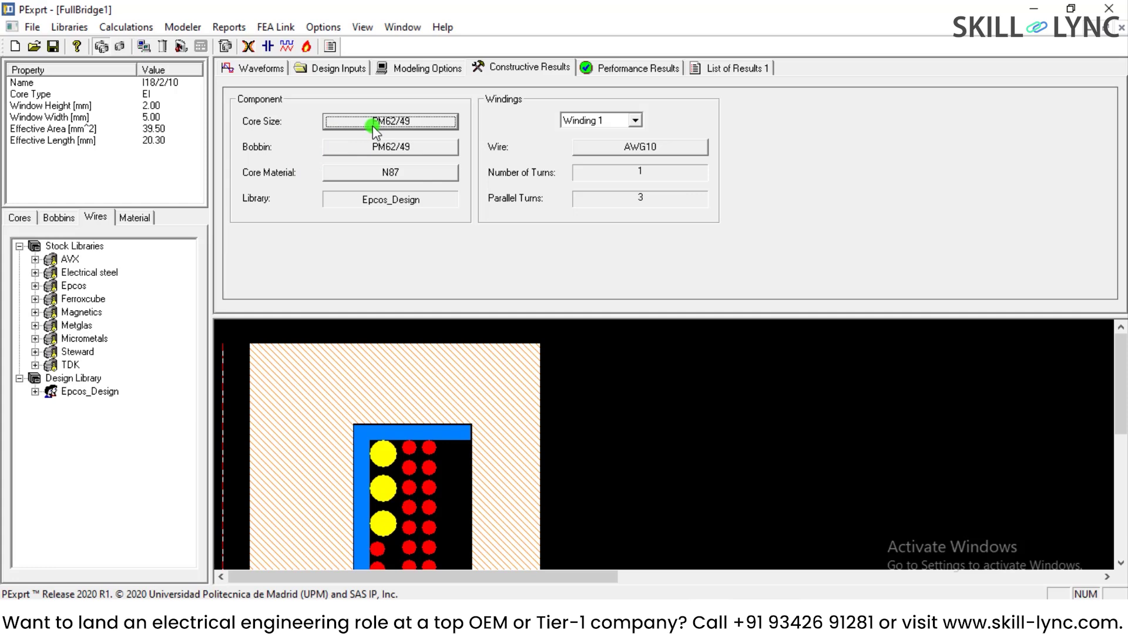
click(397, 148)
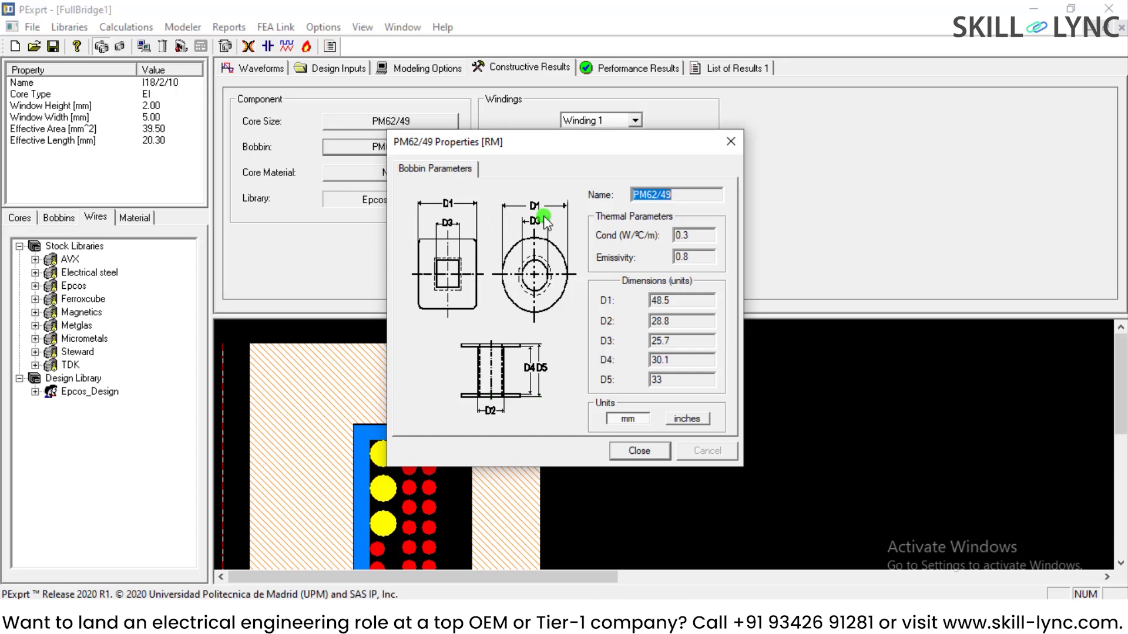
click(642, 448)
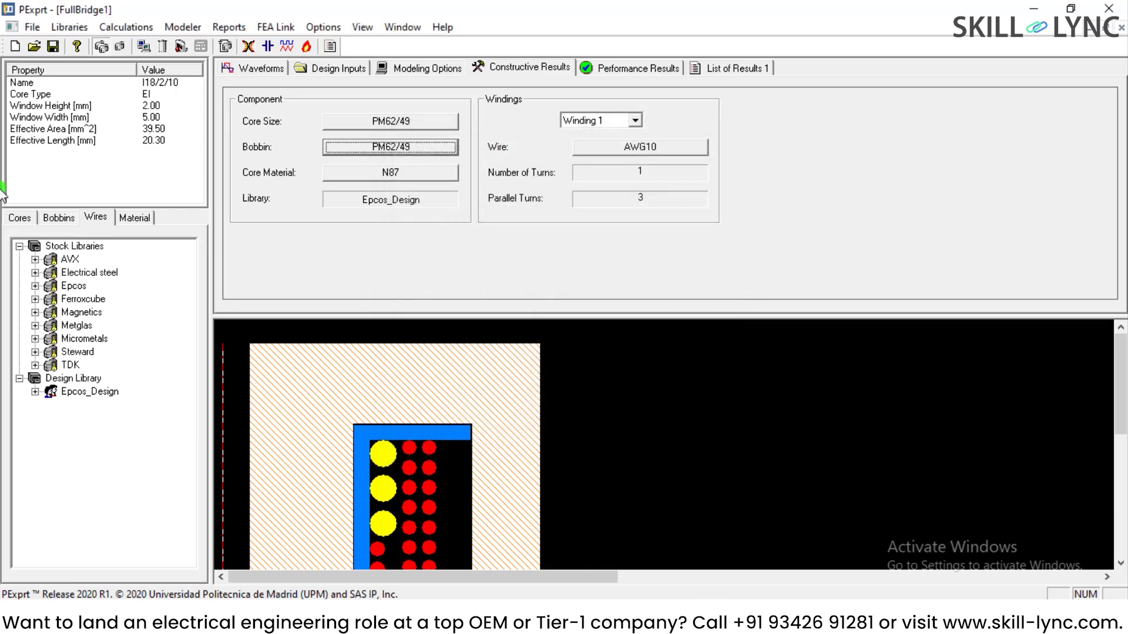
- Close the FullBridge1 design with its changes saved and exit PExprt, returning to ANSYS Electronics Desktop
click(31, 27)
click(49, 82)
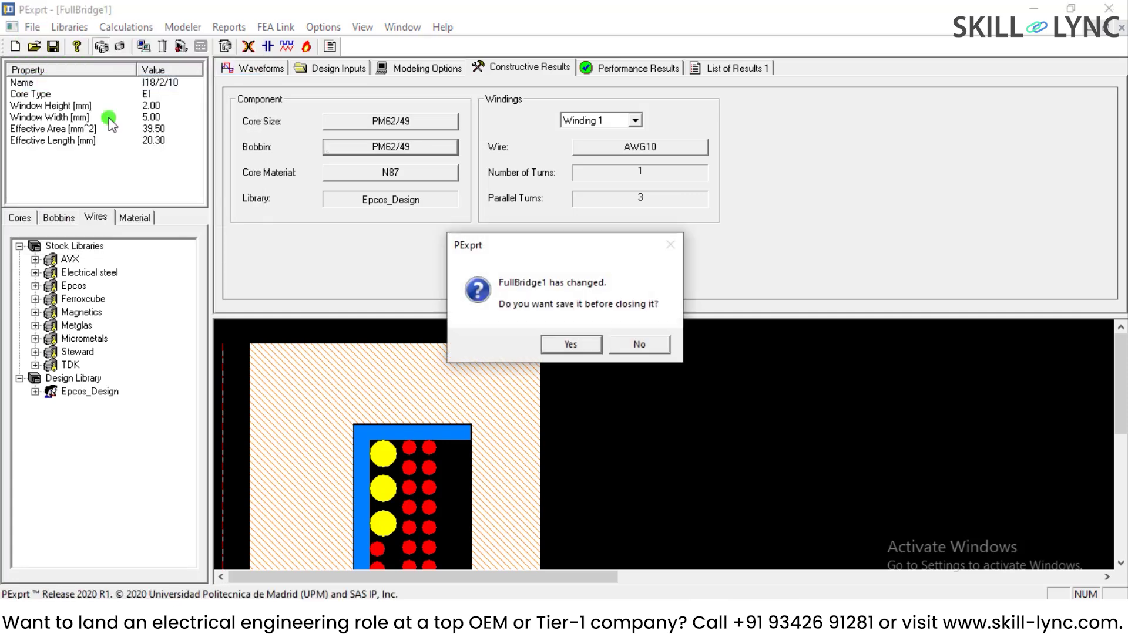
click(589, 345)
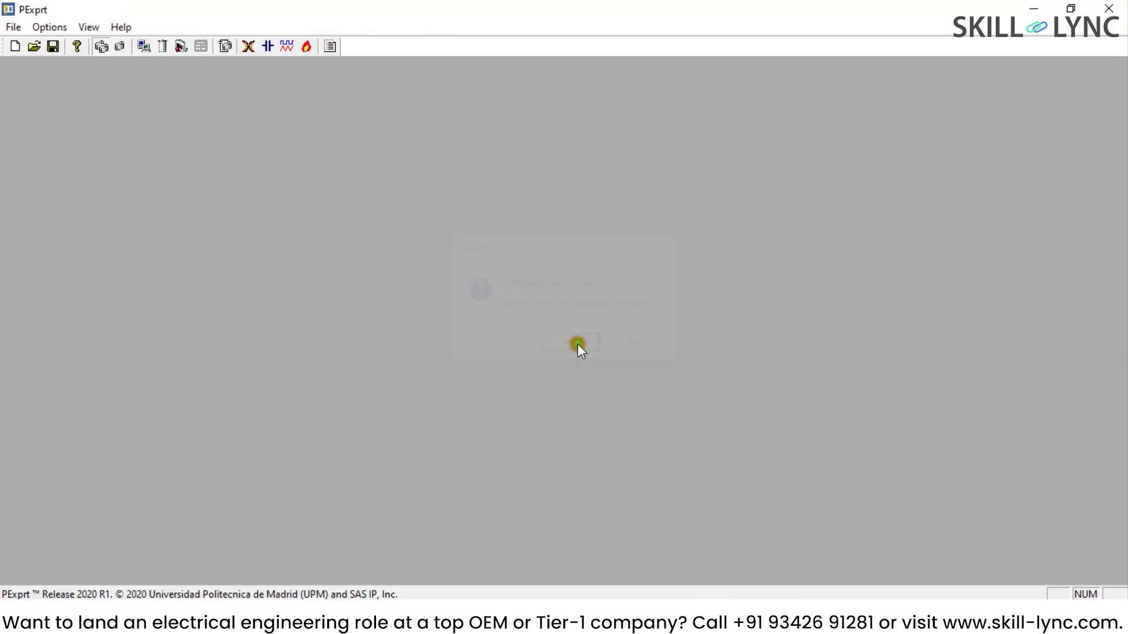
click(1117, 8)
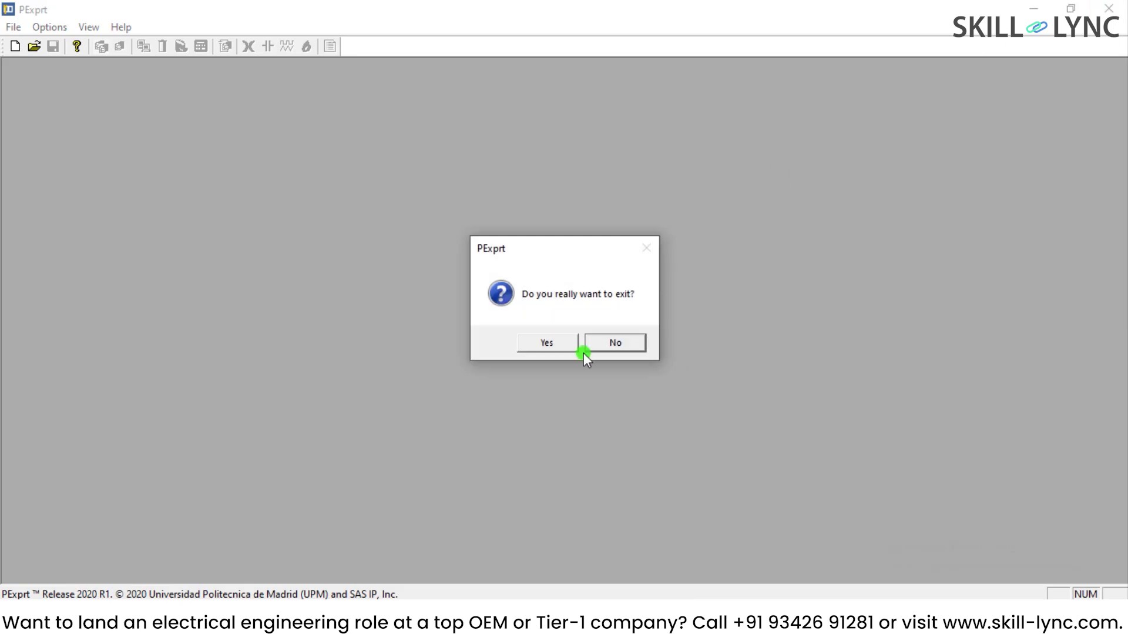
click(537, 345)
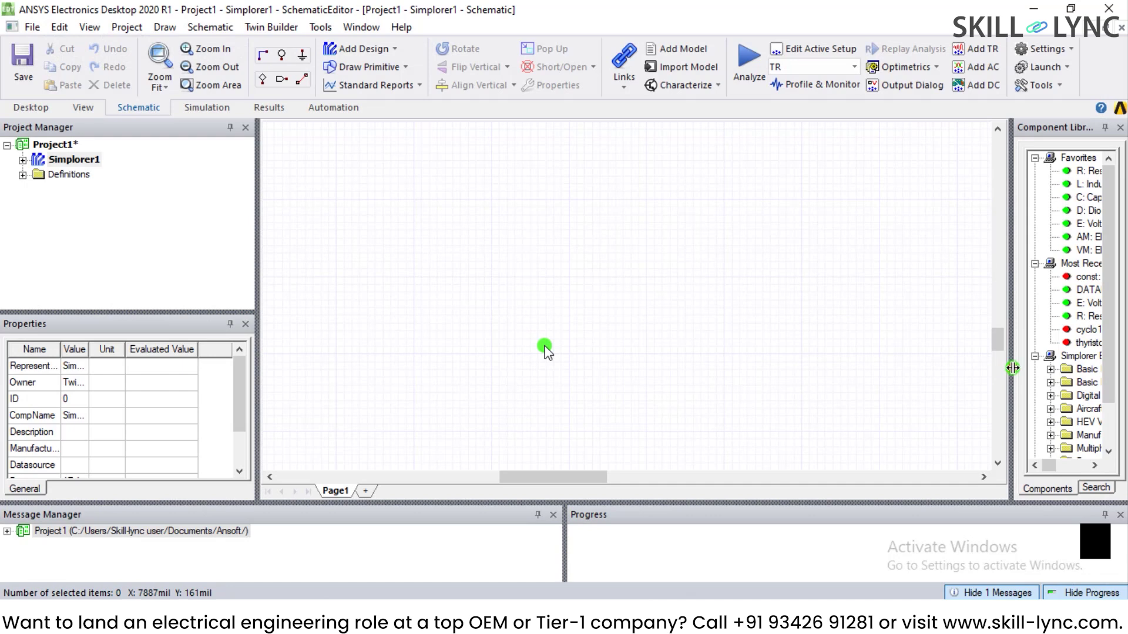
- Widen the Component Libraries pane beside the Simplorer1 schematic so the component names can be read
drag(1005, 371, 926, 372)
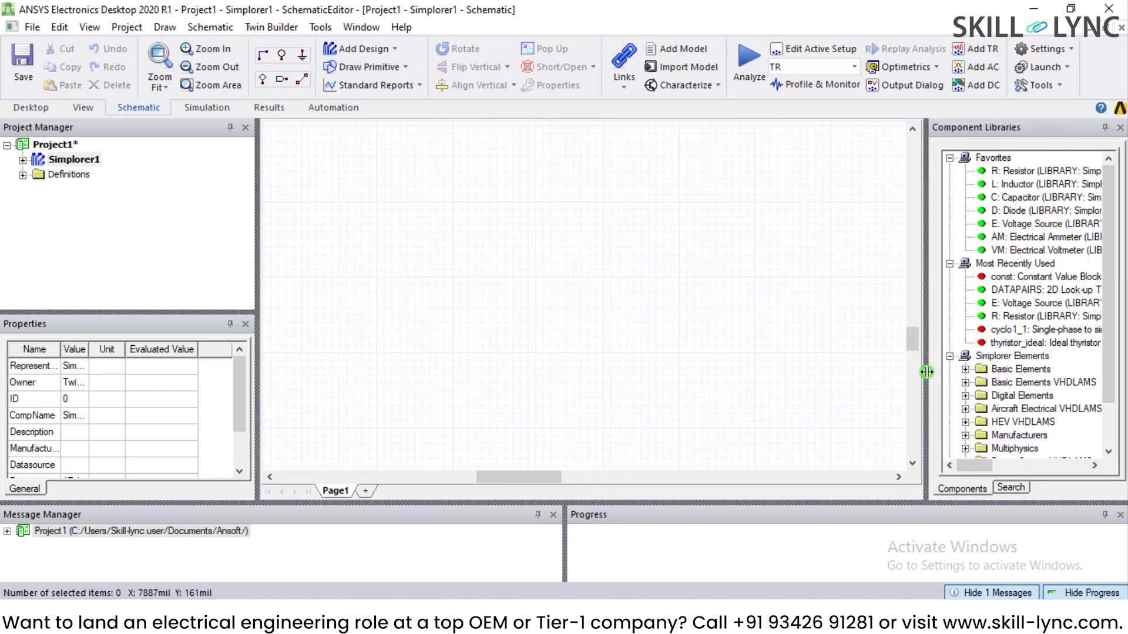